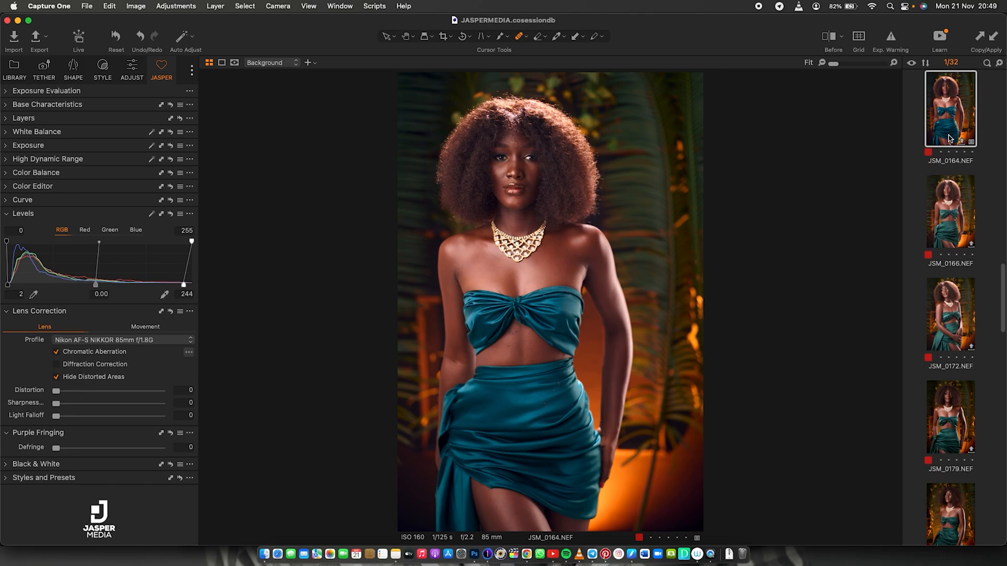
Step: Compare JSM_0164.NEF in the split before/after view and reveal the full edited version
{"action": "left_click", "coordinate": [829, 36]}
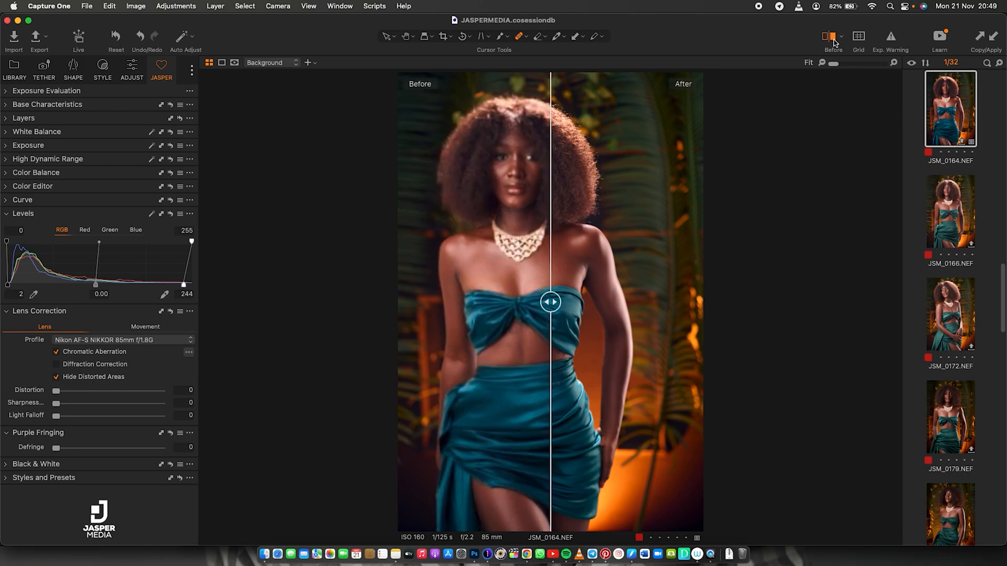
{"action": "left_click_drag", "start_coordinate": [550, 303], "coordinate": [357, 286]}
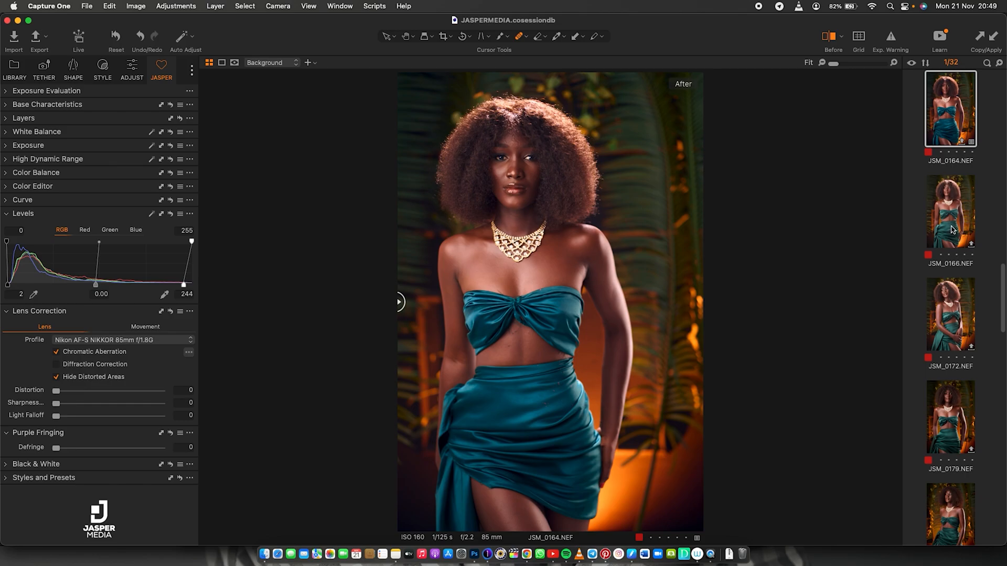
Step: Select JSM_0172.NEF and set its exposure to -0.41, contrast to 3 and saturation to 2
{"action": "left_click", "coordinate": [953, 298]}
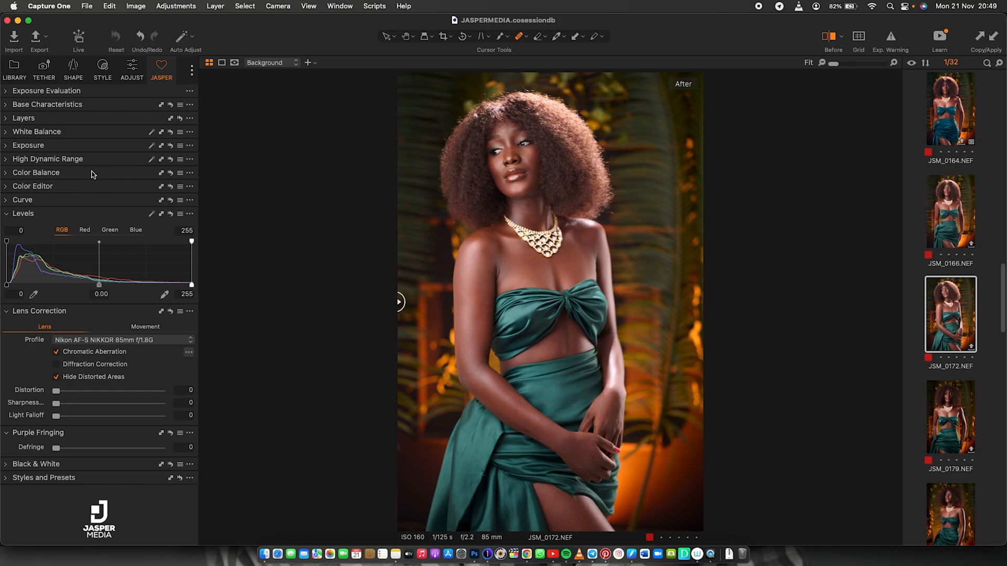
{"action": "left_click", "coordinate": [11, 149]}
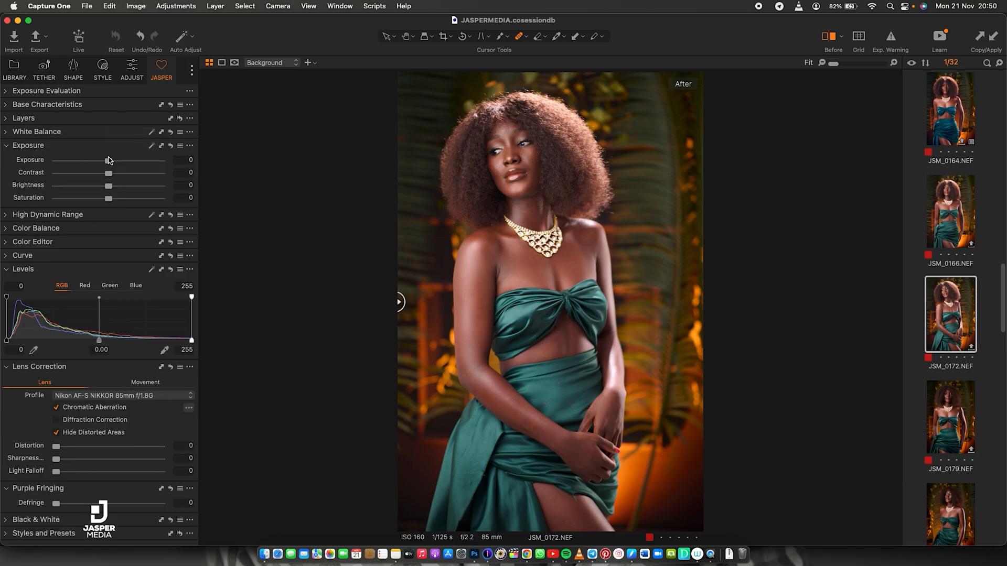
{"action": "left_click_drag", "start_coordinate": [109, 163], "coordinate": [103, 163]}
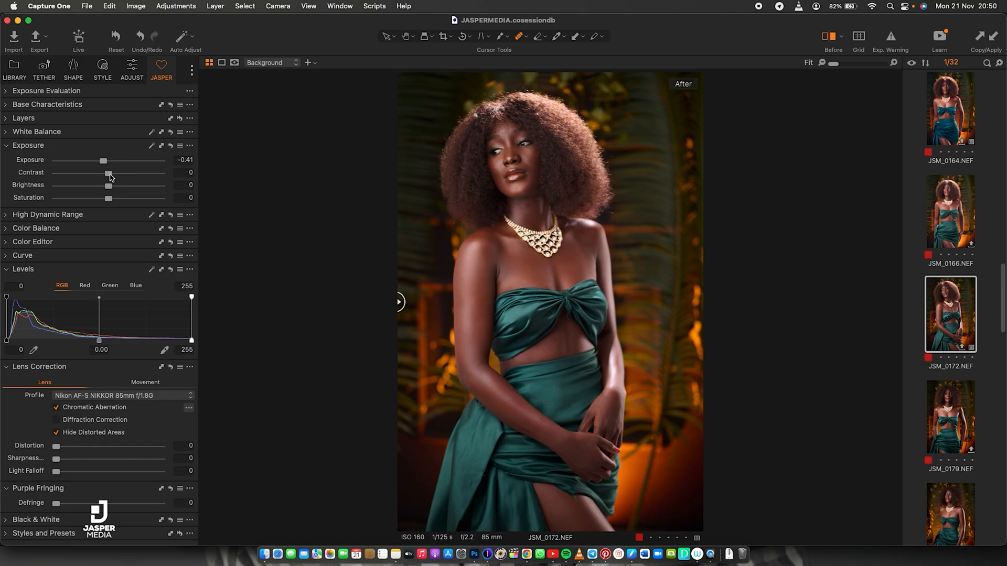
{"action": "left_click_drag", "start_coordinate": [110, 174], "coordinate": [113, 177]}
{"action": "left_click_drag", "start_coordinate": [109, 199], "coordinate": [112, 203]}
Step: Set High Dynamic Range highlight to -43, shadow to 2 and white to -30, and lower the exposure to -0.49
{"action": "left_click", "coordinate": [6, 215]}
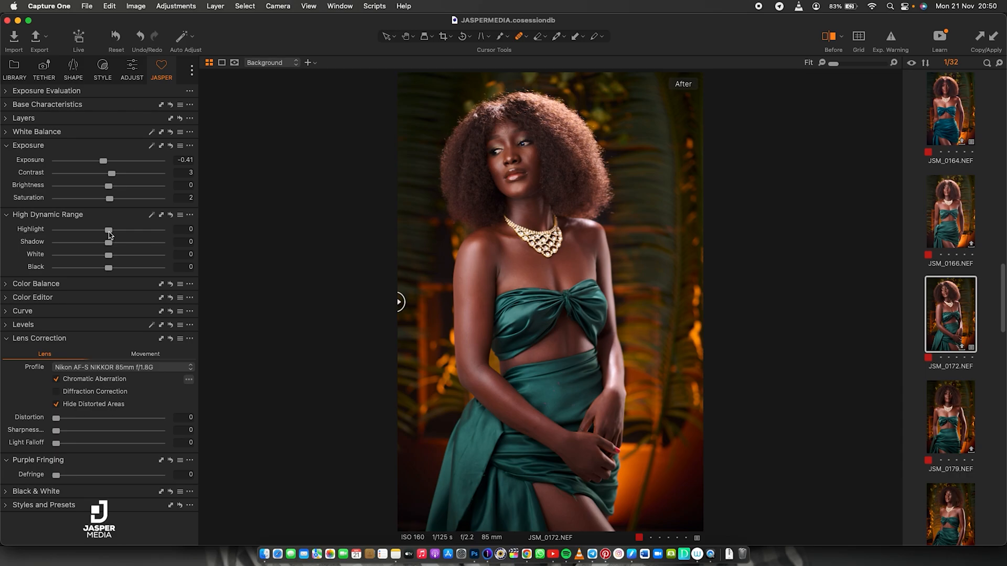
{"action": "mouse_move", "coordinate": [109, 233]}
{"action": "left_mouse_down"}
{"action": "mouse_move", "coordinate": [86, 235]}
{"action": "mouse_move", "coordinate": [107, 256]}
{"action": "mouse_move", "coordinate": [94, 258]}
{"action": "mouse_move", "coordinate": [112, 247]}
{"action": "left_mouse_up"}
{"action": "left_click_drag", "start_coordinate": [104, 164], "coordinate": [105, 166]}
Step: Set the RGB input levels to a black point of 4 and a white point of 247
{"action": "left_click", "coordinate": [6, 326]}
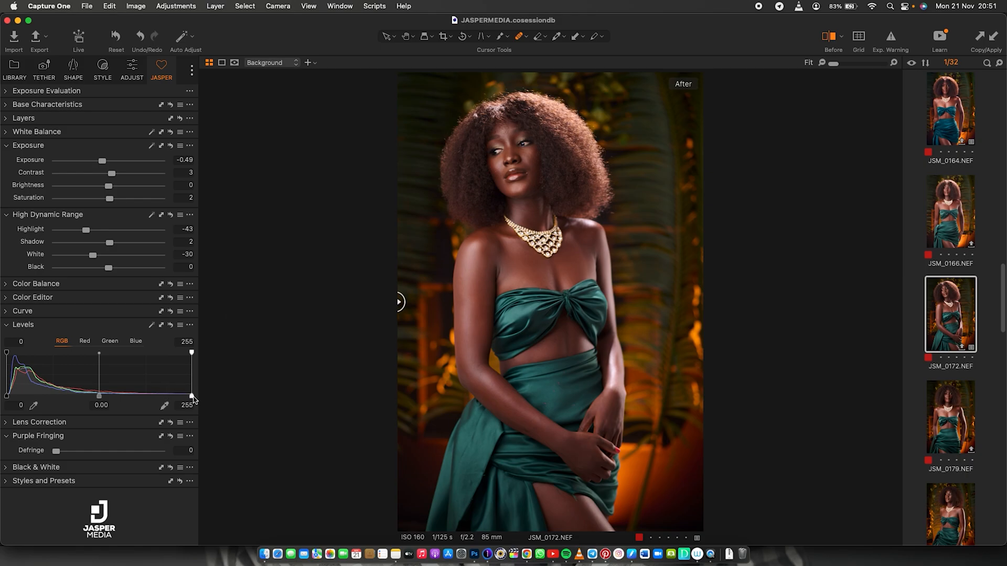
{"action": "left_click_drag", "start_coordinate": [192, 397], "coordinate": [186, 396]}
{"action": "left_click_drag", "start_coordinate": [7, 397], "coordinate": [9, 397]}
Step: Tint the shadows slightly toward blue in Color Balance and fine-tune their lightness and saturation
{"action": "left_click", "coordinate": [7, 288]}
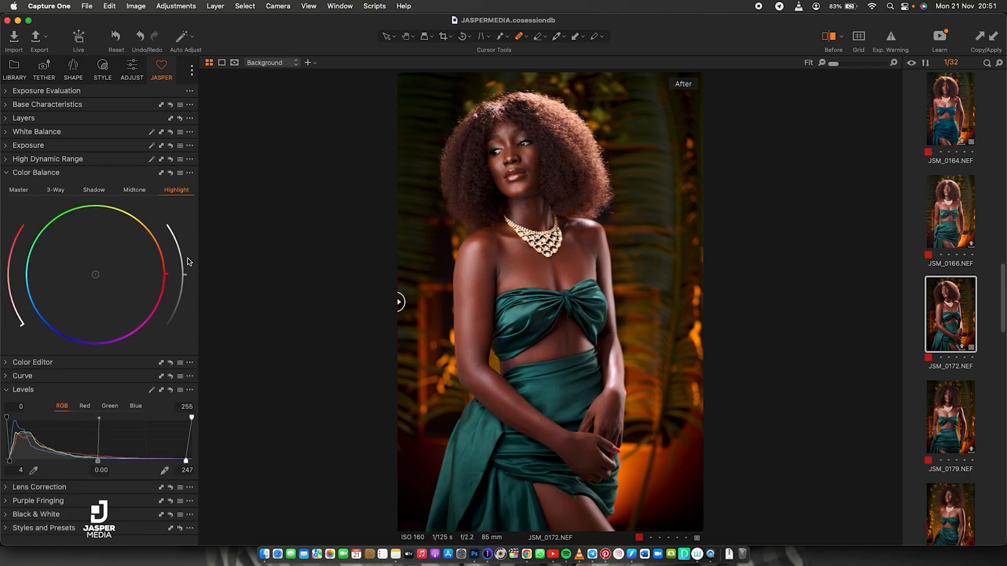
{"action": "left_click", "coordinate": [97, 192]}
{"action": "left_click_drag", "start_coordinate": [95, 275], "coordinate": [88, 288]}
{"action": "left_click_drag", "start_coordinate": [185, 275], "coordinate": [185, 275]}
{"action": "mouse_move", "coordinate": [10, 307]}
{"action": "left_mouse_down"}
{"action": "mouse_move", "coordinate": [9, 296]}
{"action": "mouse_move", "coordinate": [13, 309]}
{"action": "left_mouse_up"}
Step: Tint the midtones slightly toward red and the highlights slightly toward orange in Color Balance
{"action": "left_click", "coordinate": [178, 190]}
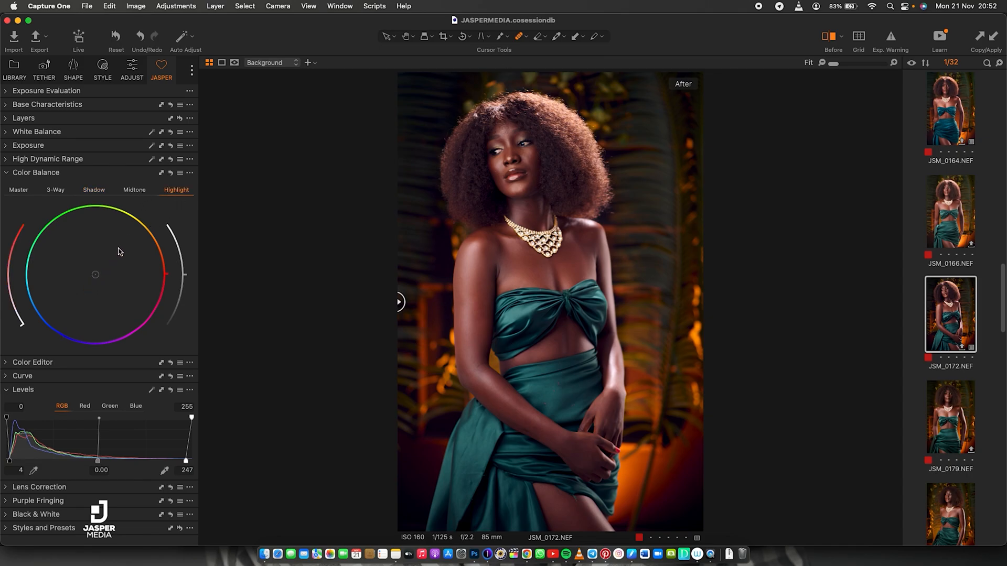
{"action": "left_click", "coordinate": [134, 190]}
{"action": "left_click_drag", "start_coordinate": [104, 271], "coordinate": [102, 274]}
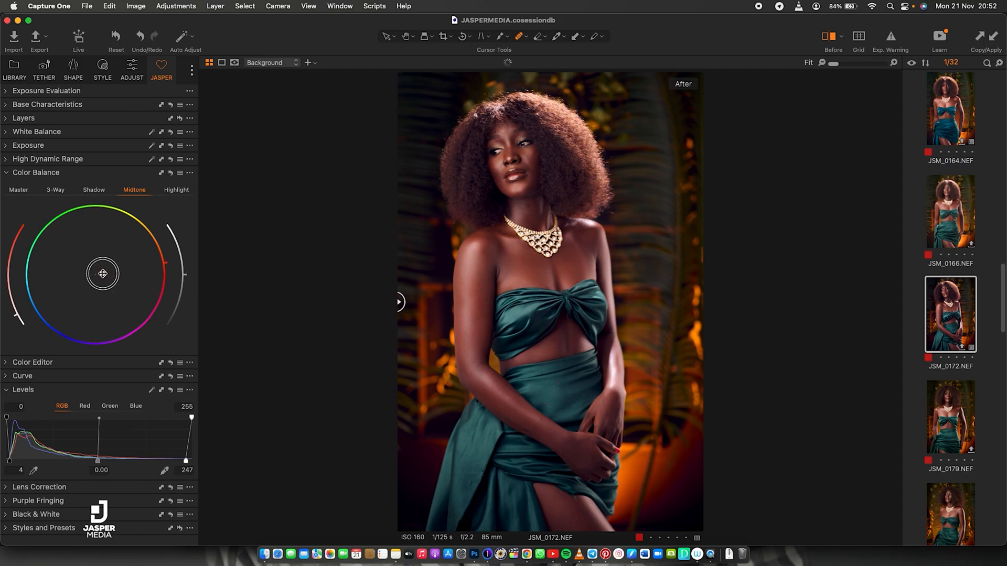
{"action": "left_click", "coordinate": [175, 191]}
{"action": "left_click_drag", "start_coordinate": [96, 275], "coordinate": [105, 271]}
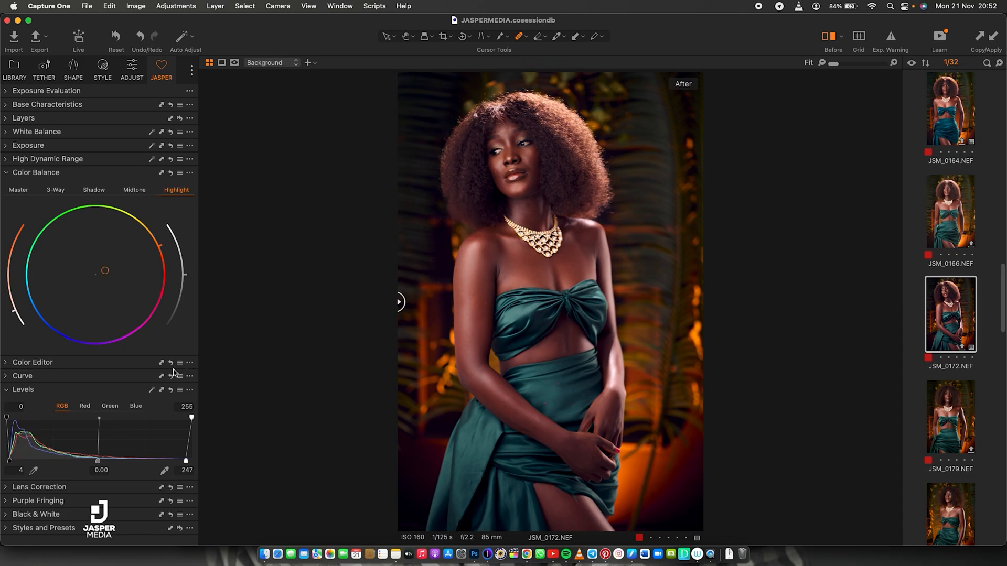
Step: Sample the dress color in the basic Color Editor, set its hue to 23.7 and saturation to 14.5, and adjust its lightness
{"action": "left_click", "coordinate": [9, 173]}
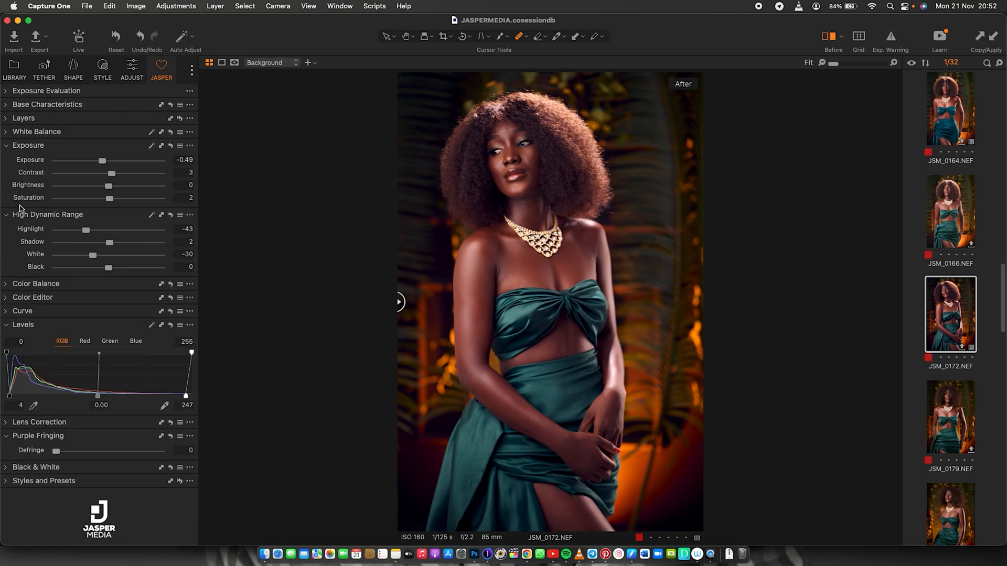
{"action": "left_click", "coordinate": [7, 299]}
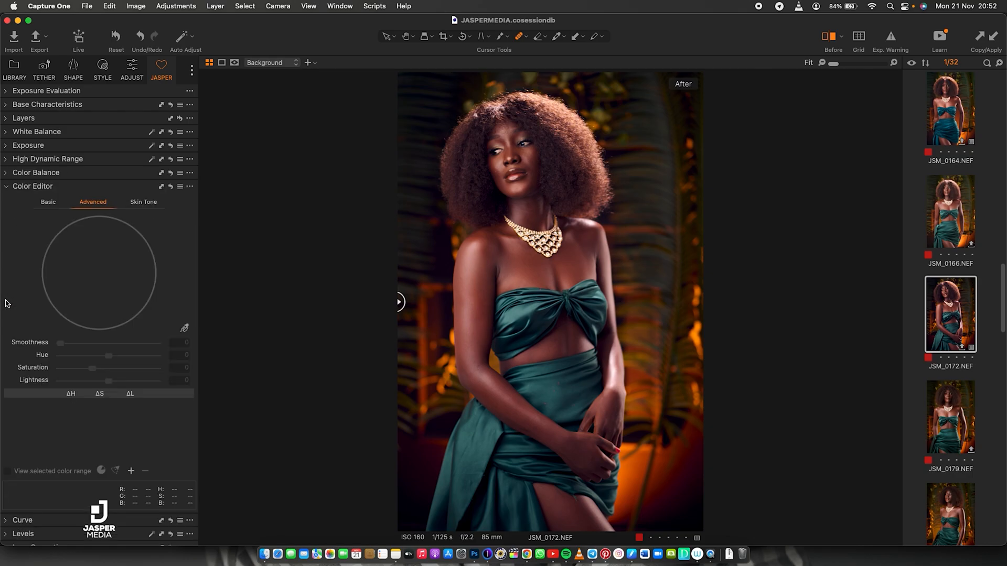
{"action": "left_click", "coordinate": [53, 207]}
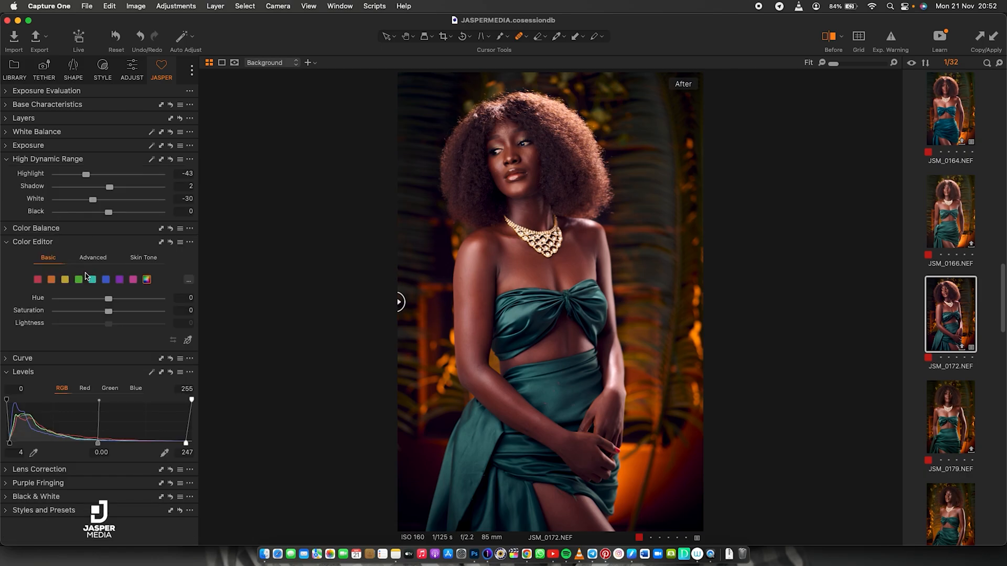
{"action": "left_click", "coordinate": [189, 340]}
{"action": "left_click", "coordinate": [536, 382]}
{"action": "left_click_drag", "start_coordinate": [108, 299], "coordinate": [152, 300]}
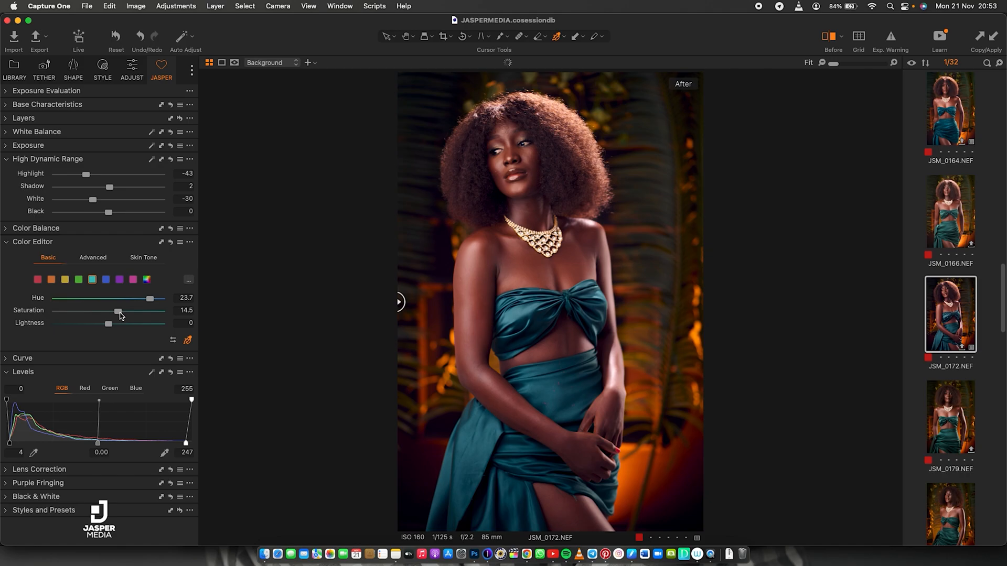
{"action": "left_click_drag", "start_coordinate": [112, 327], "coordinate": [152, 300]}
Step: Adjust the yellow range's hue and set the green range to hue 25.6, saturation 10 and lightness 11.4
{"action": "left_click", "coordinate": [79, 281]}
{"action": "left_click", "coordinate": [65, 280]}
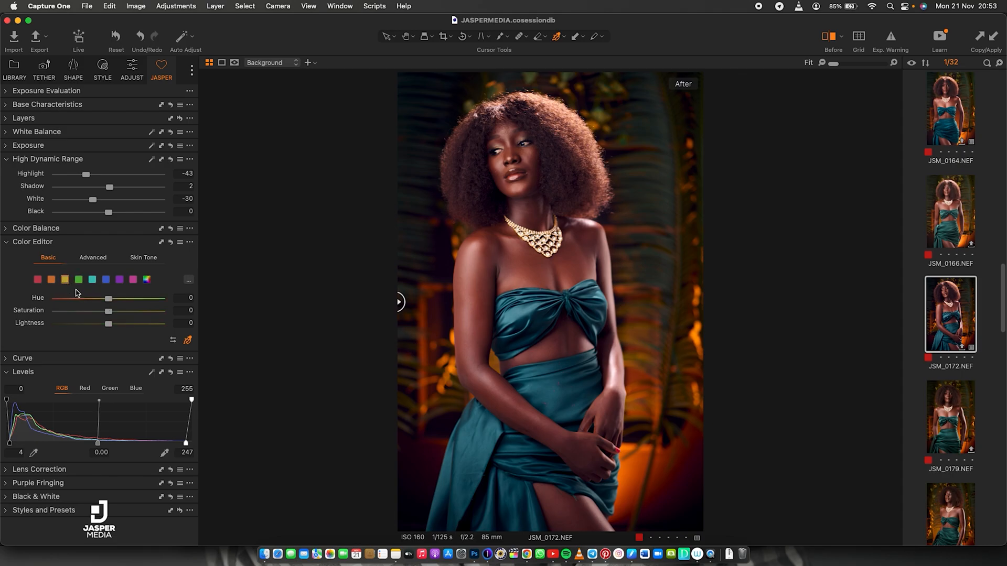
{"action": "left_click_drag", "start_coordinate": [110, 301], "coordinate": [148, 301]}
{"action": "left_click", "coordinate": [78, 280]}
{"action": "left_click_drag", "start_coordinate": [109, 311], "coordinate": [124, 325]}
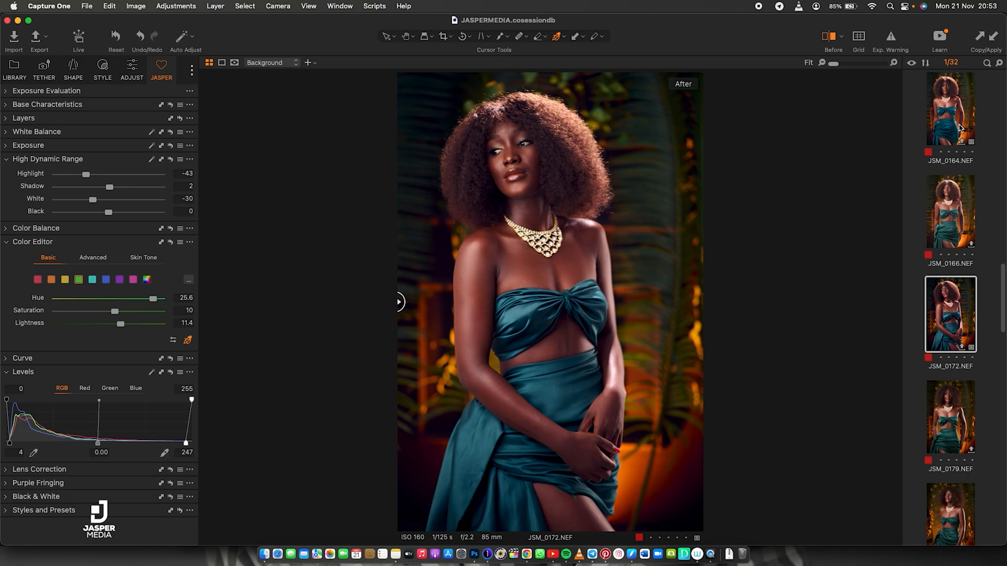
Step: Compare the grade with JSM_0164.NEF and JSM_0161.NEF, and return to JSM_0172.NEF
{"action": "left_click", "coordinate": [933, 147]}
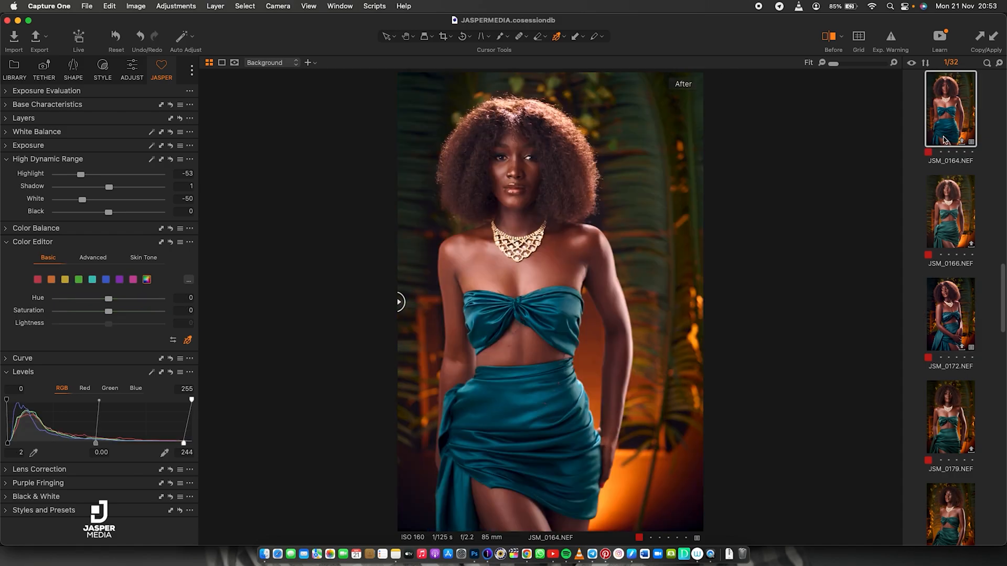
{"action": "left_click", "coordinate": [957, 310]}
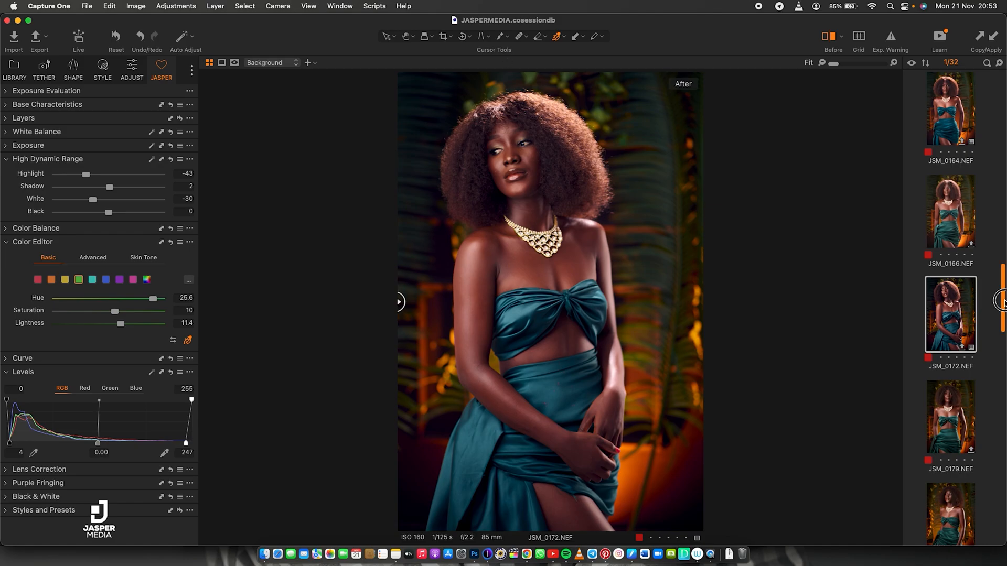
{"action": "scroll", "coordinate": [999, 299], "scroll_direction": "up", "scroll_amount": 5}
{"action": "left_click", "coordinate": [952, 274]}
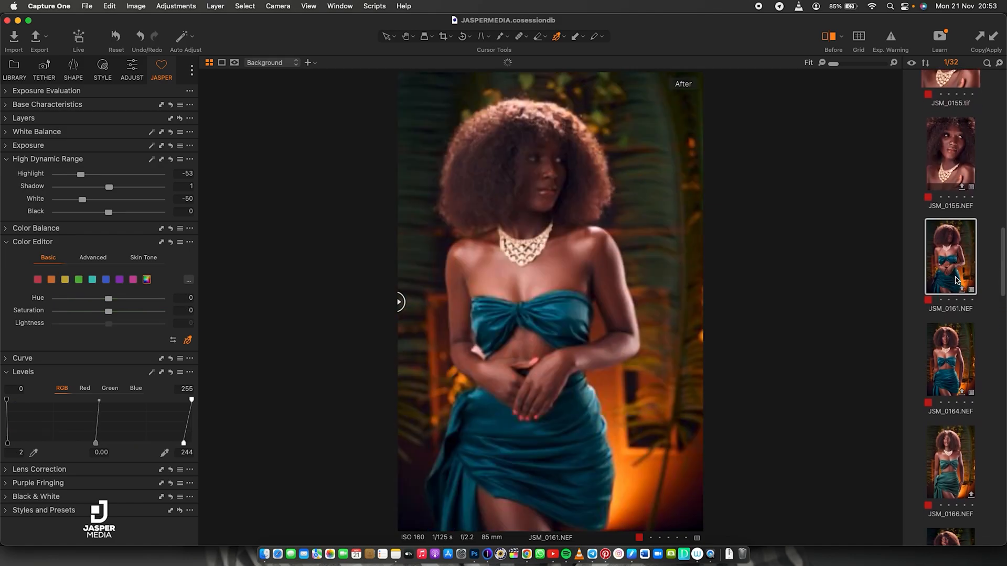
{"action": "left_click_drag", "start_coordinate": [1002, 273], "coordinate": [999, 314]}
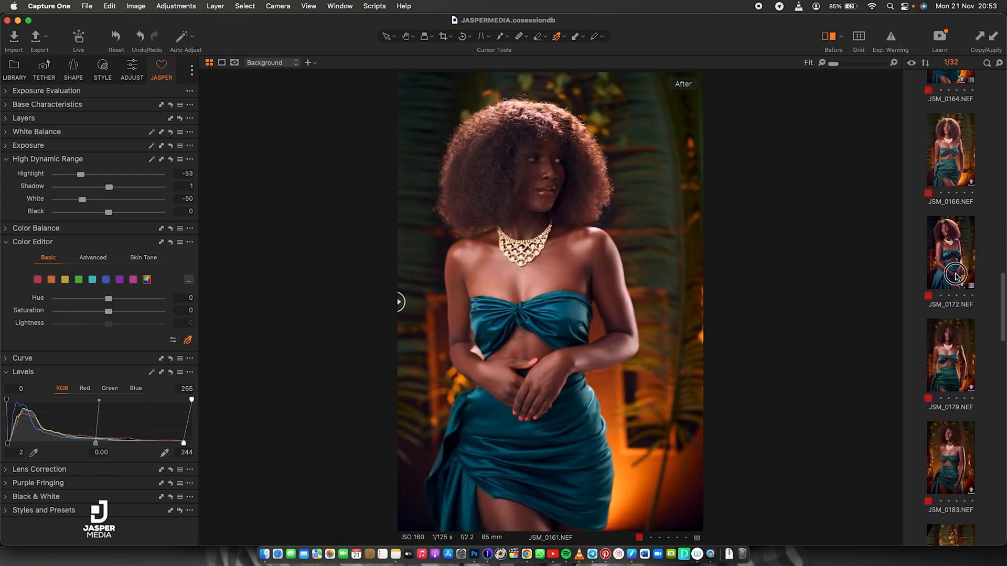
{"action": "left_click", "coordinate": [951, 252]}
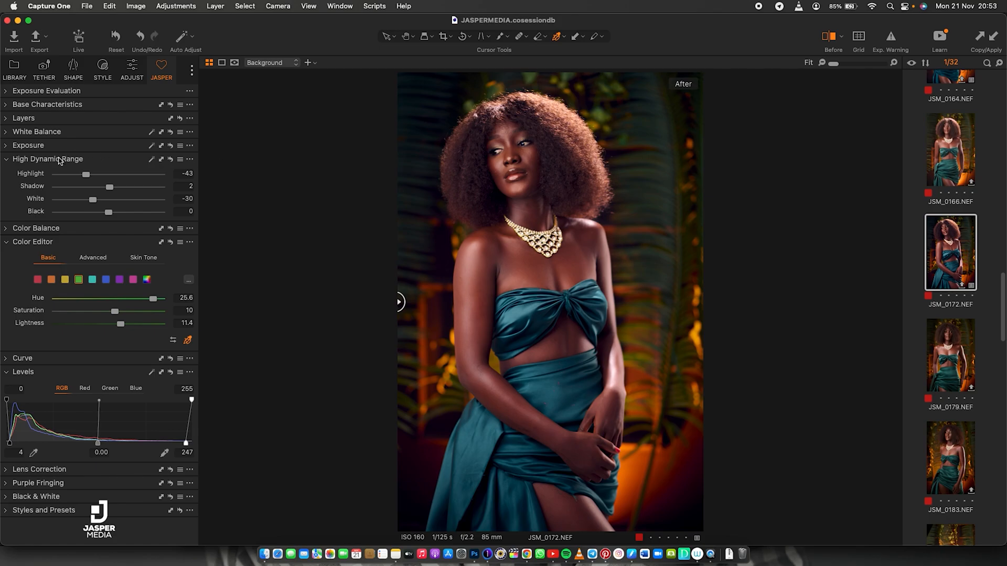
Step: Raise the exposure of JSM_0172.NEF to -0.4 and check it against the unedited version
{"action": "left_click", "coordinate": [6, 147]}
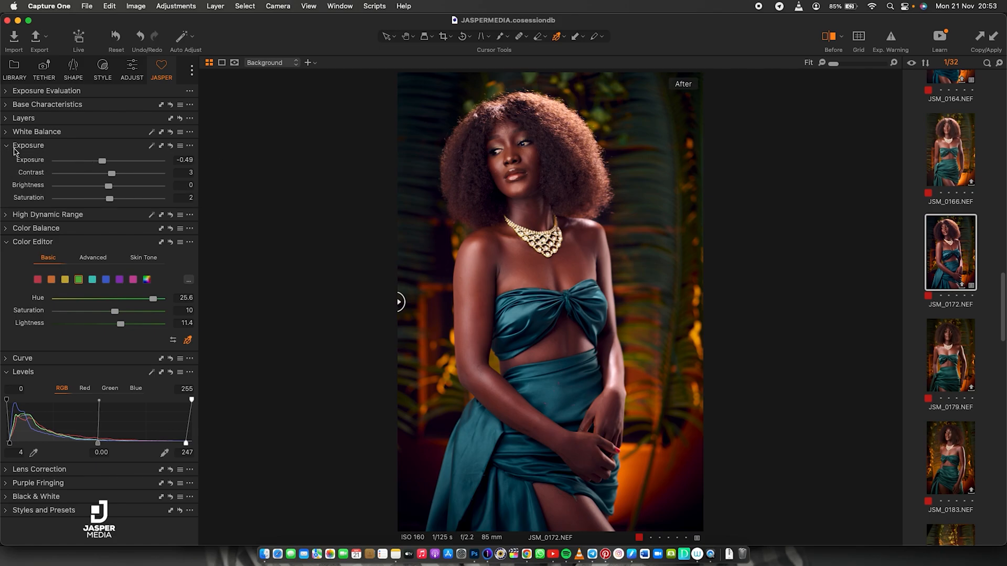
{"action": "left_click_drag", "start_coordinate": [103, 161], "coordinate": [103, 163]}
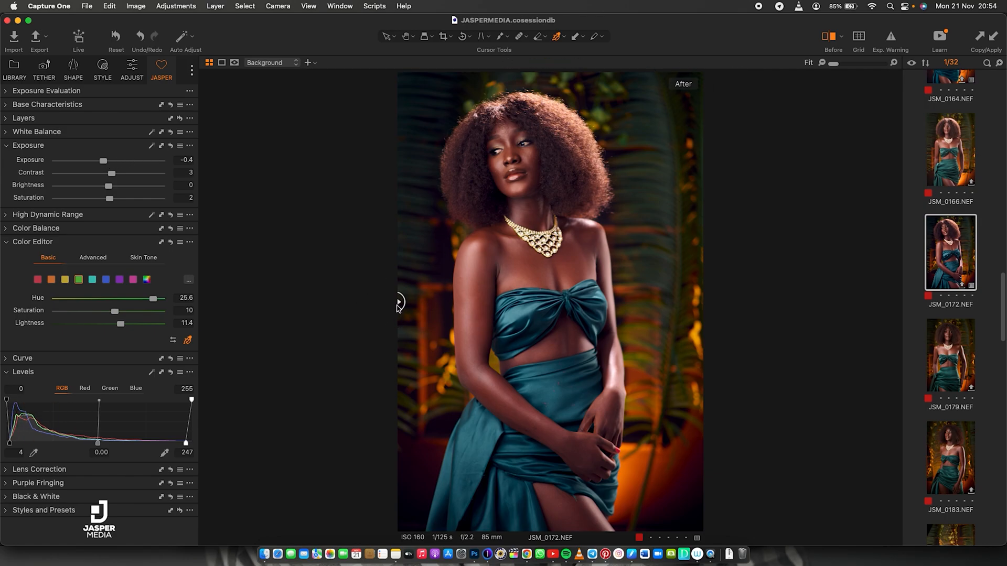
{"action": "left_click_drag", "start_coordinate": [398, 305], "coordinate": [328, 313]}
Step: Recover the clipped areas using the exposure warning, setting High Dynamic Range highlight to -62 and white to -79
{"action": "left_click", "coordinate": [892, 41]}
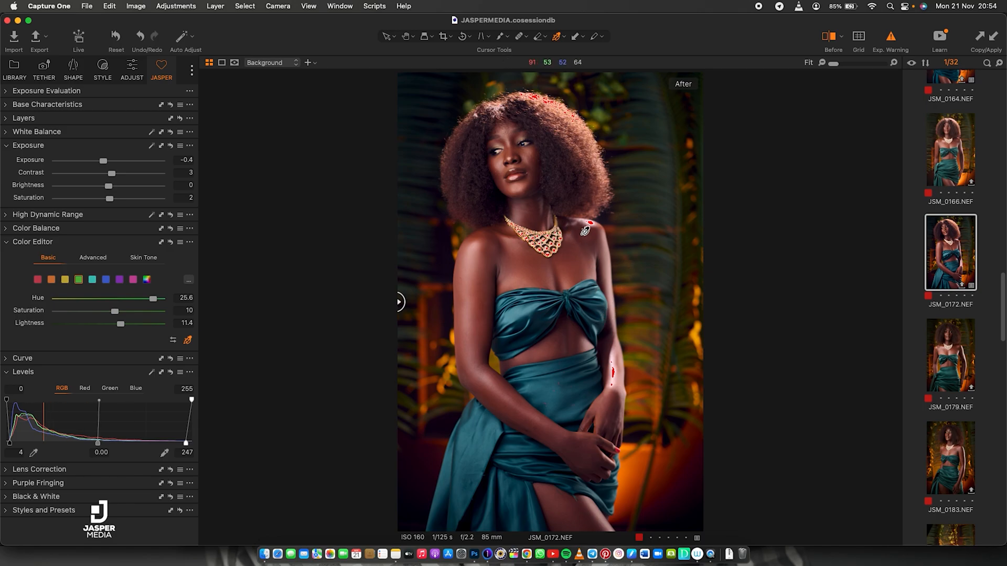
{"action": "left_click", "coordinate": [7, 218]}
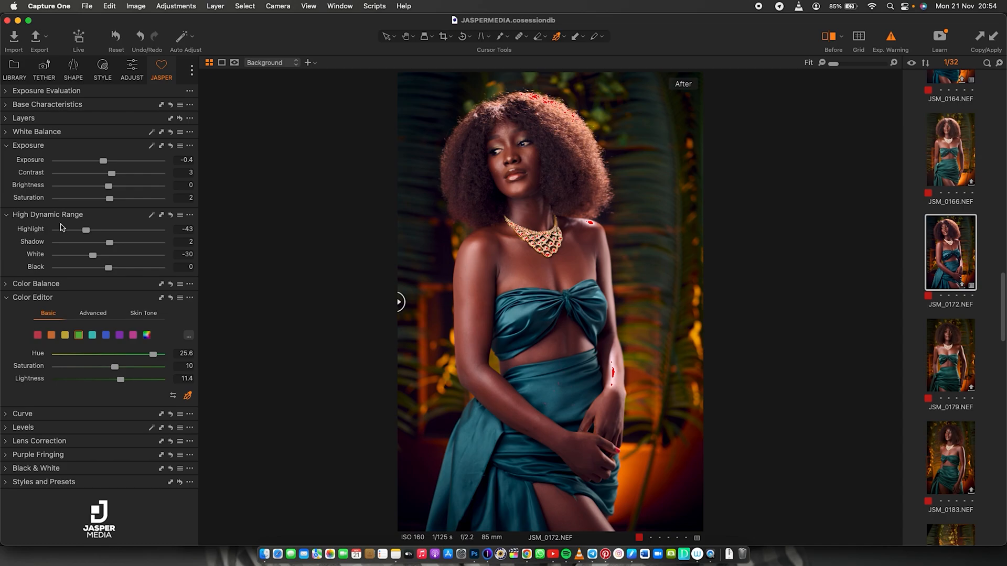
{"action": "left_click_drag", "start_coordinate": [86, 230], "coordinate": [70, 257]}
{"action": "mouse_move", "coordinate": [72, 257]}
{"action": "left_mouse_down"}
{"action": "mouse_move", "coordinate": [72, 232]}
{"action": "mouse_move", "coordinate": [70, 259]}
{"action": "left_mouse_up"}
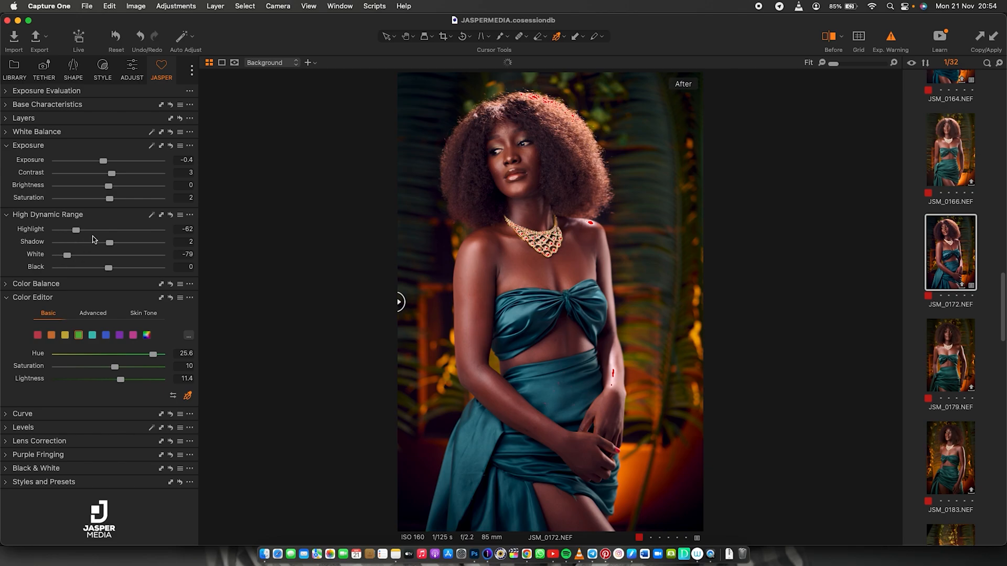
{"action": "left_click", "coordinate": [892, 43]}
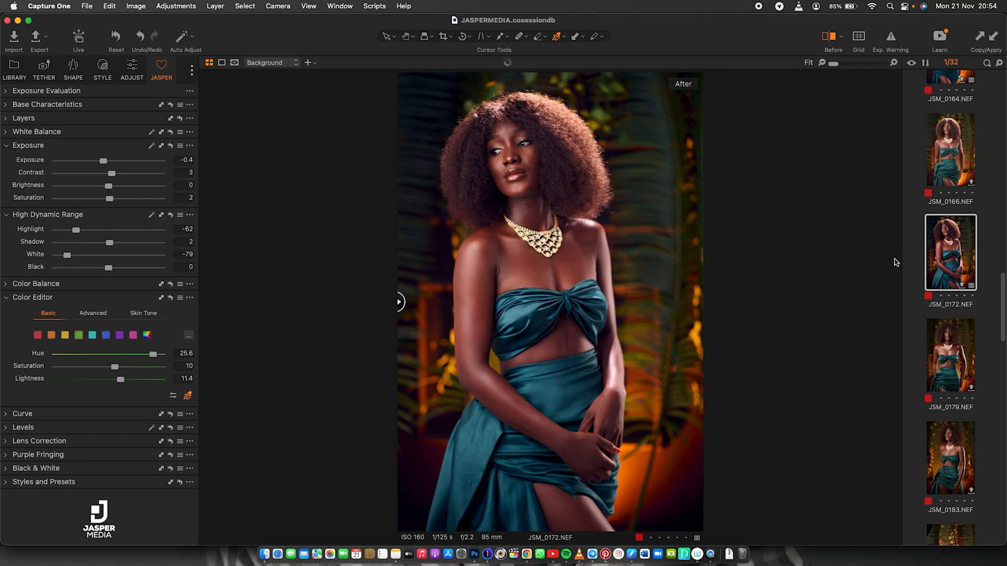
Step: Bring up the export settings for editing JSM_0172.NEF with Adobe Photoshop 2021
{"action": "right_click", "coordinate": [946, 252]}
{"action": "mouse_move", "coordinate": [859, 248]}
{"action": "left_click", "coordinate": [797, 248]}
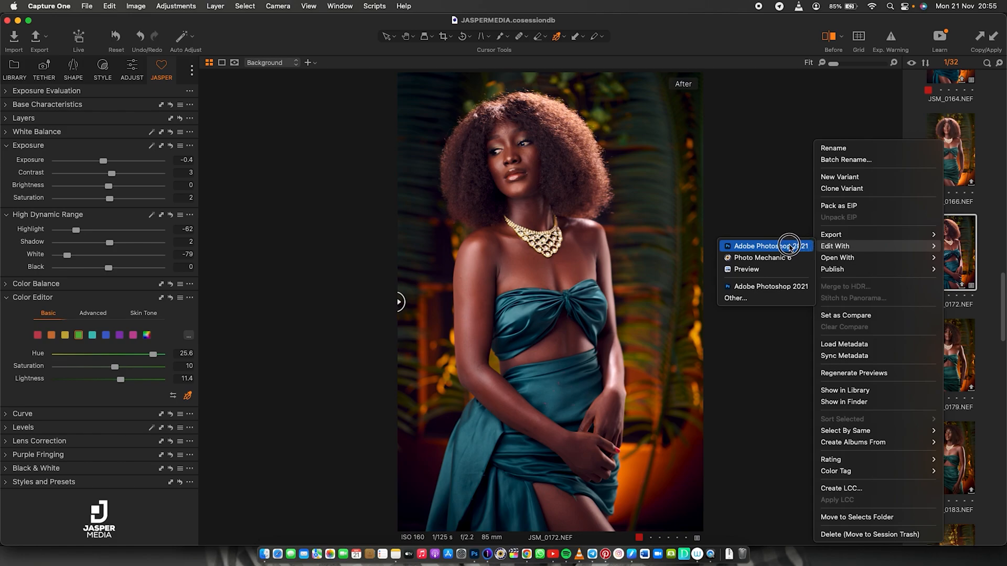
{"action": "left_click", "coordinate": [789, 246]}
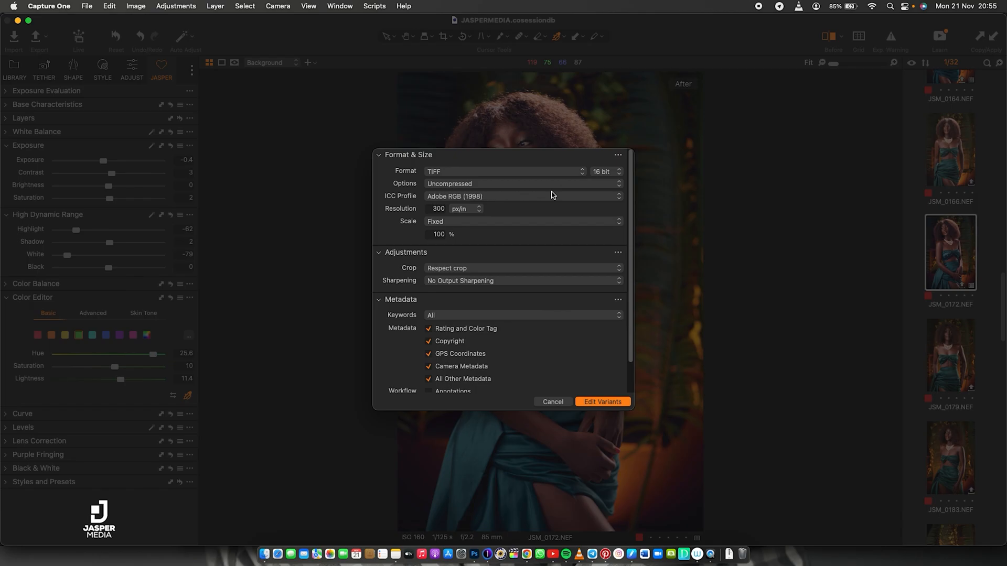
{"action": "left_click", "coordinate": [604, 402]}
{"action": "left_click", "coordinate": [610, 174]}
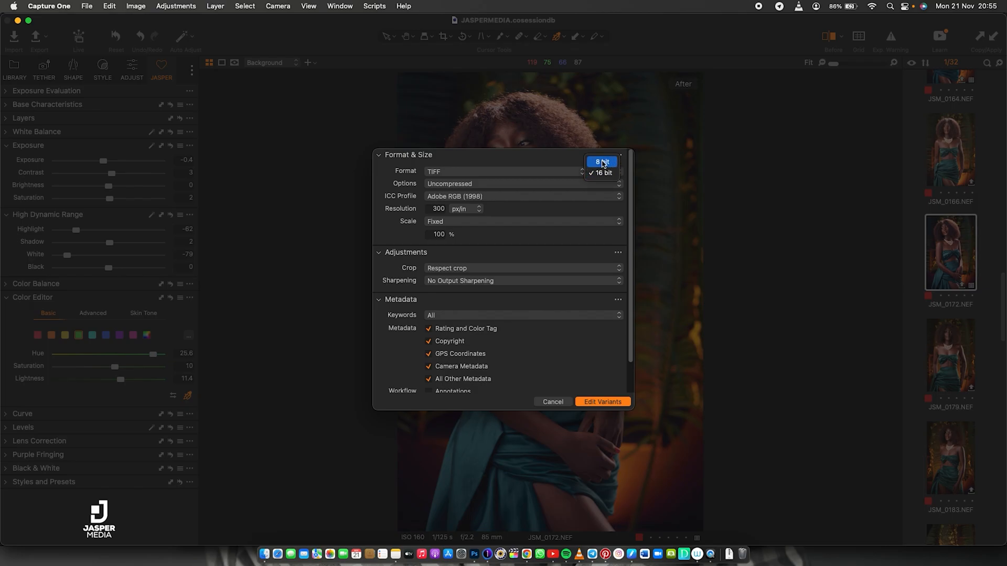
{"action": "left_click", "coordinate": [603, 167]}
{"action": "left_click", "coordinate": [602, 172]}
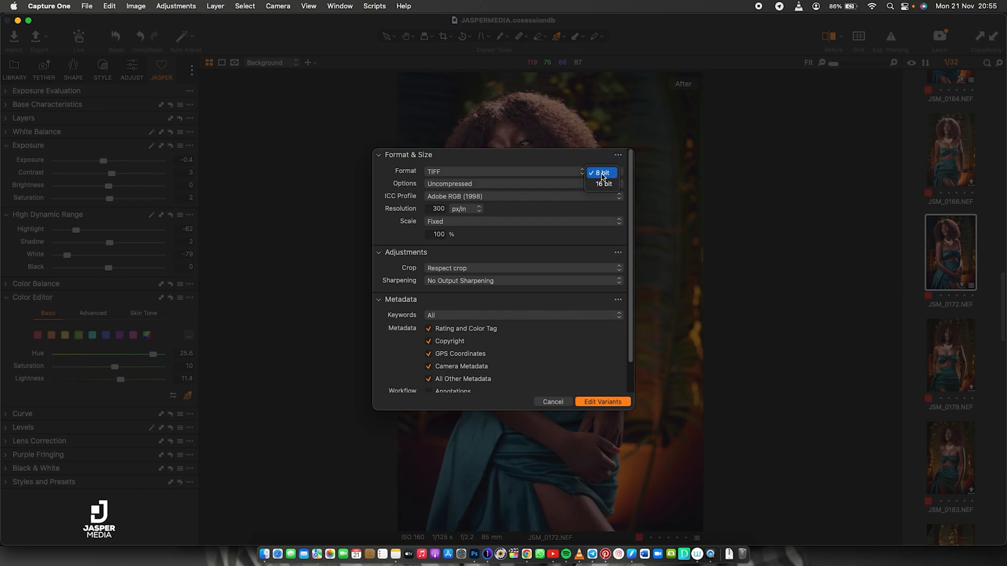
{"action": "left_click", "coordinate": [603, 184]}
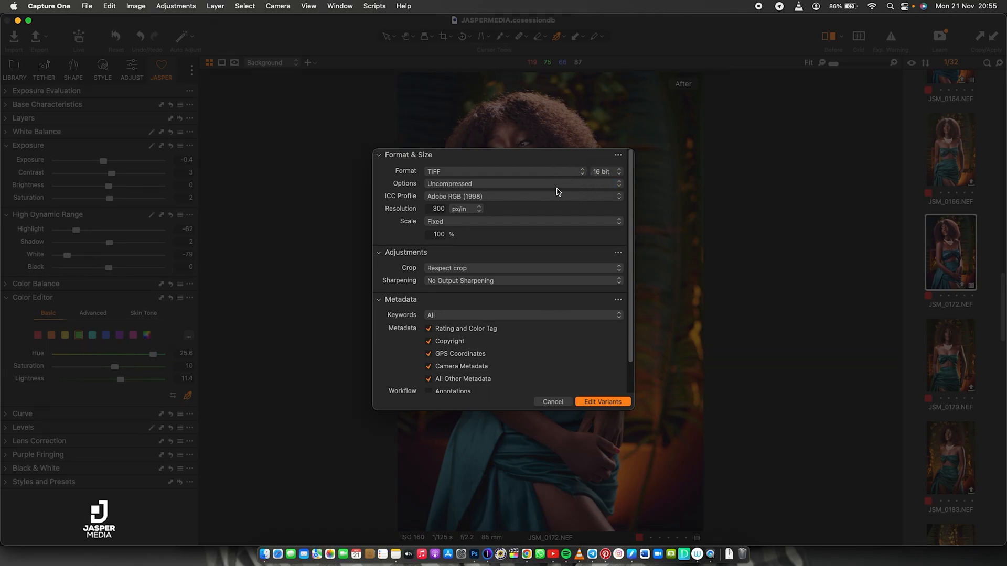
Step: Send the image to Photoshop as a 16-bit uncompressed TIFF in Adobe RGB (1998) and duplicate its Background layer
{"action": "left_click", "coordinate": [602, 402]}
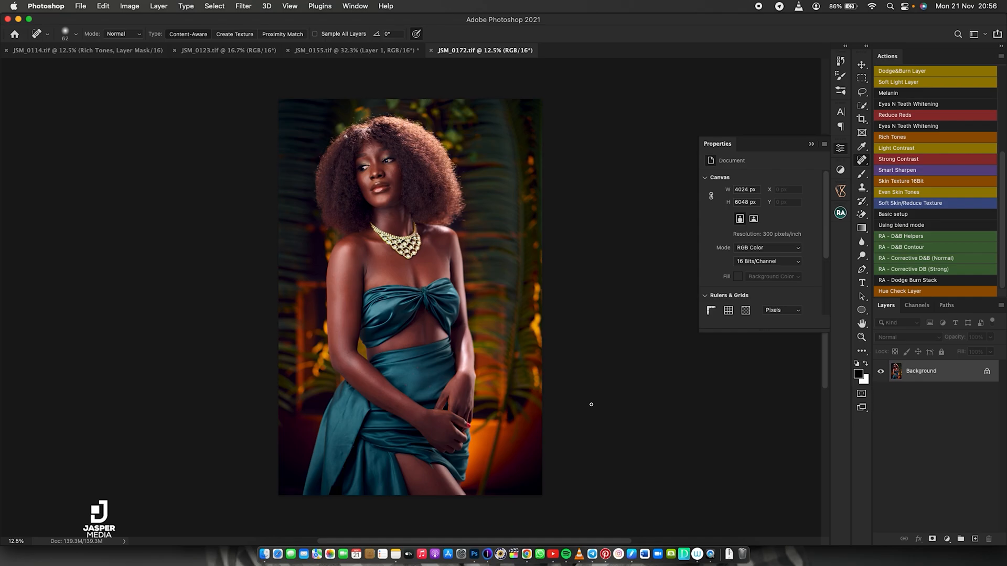
{"action": "key", "text": "super+j"}
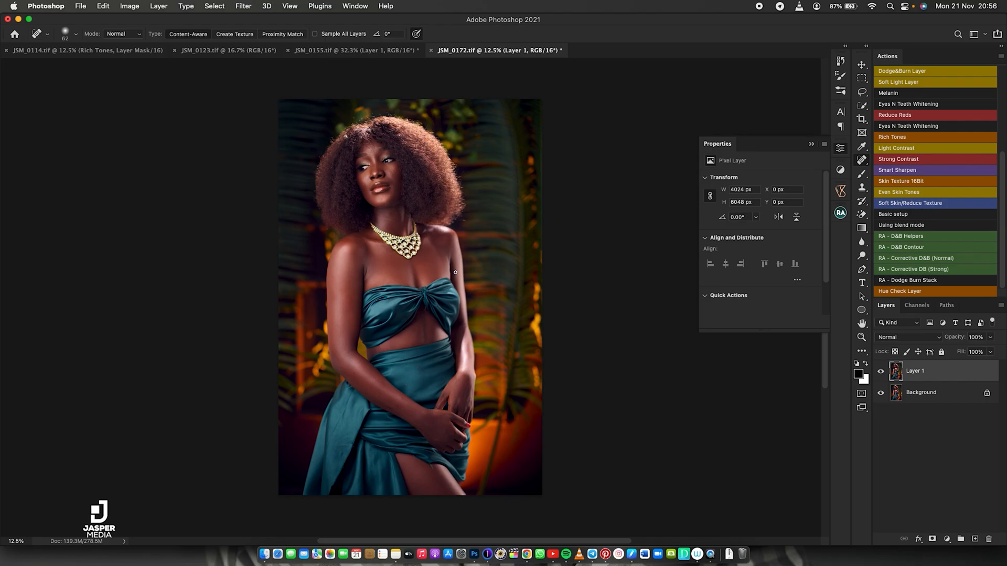
Step: Crop the portrait to a 4:5 ratio of about 4314 x 5392 px, extending the sides with content-aware fill
{"action": "key", "text": "c"}
{"action": "left_click", "coordinate": [435, 268]}
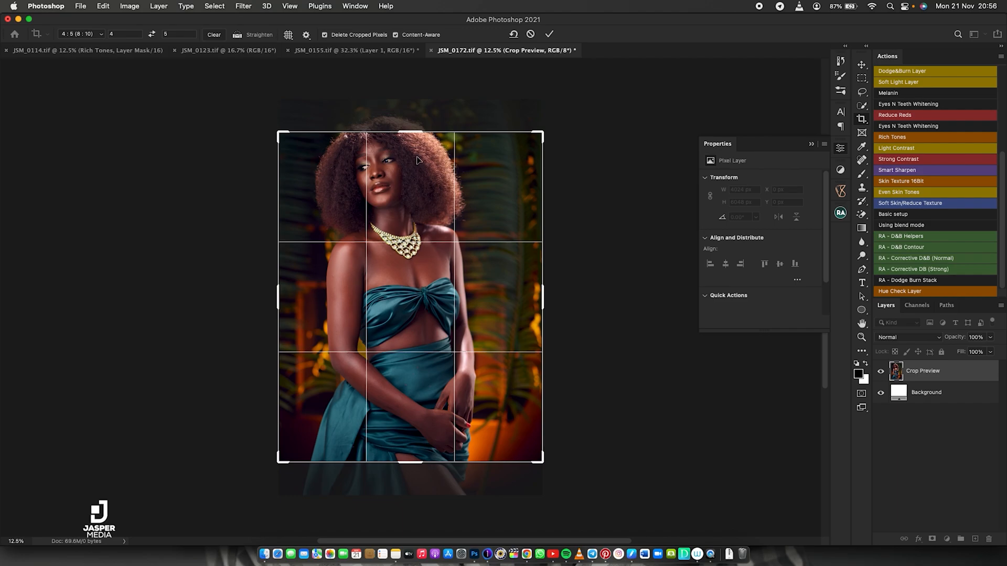
{"action": "left_click_drag", "start_coordinate": [410, 132], "coordinate": [411, 120]}
{"action": "left_click_drag", "start_coordinate": [409, 168], "coordinate": [410, 170]}
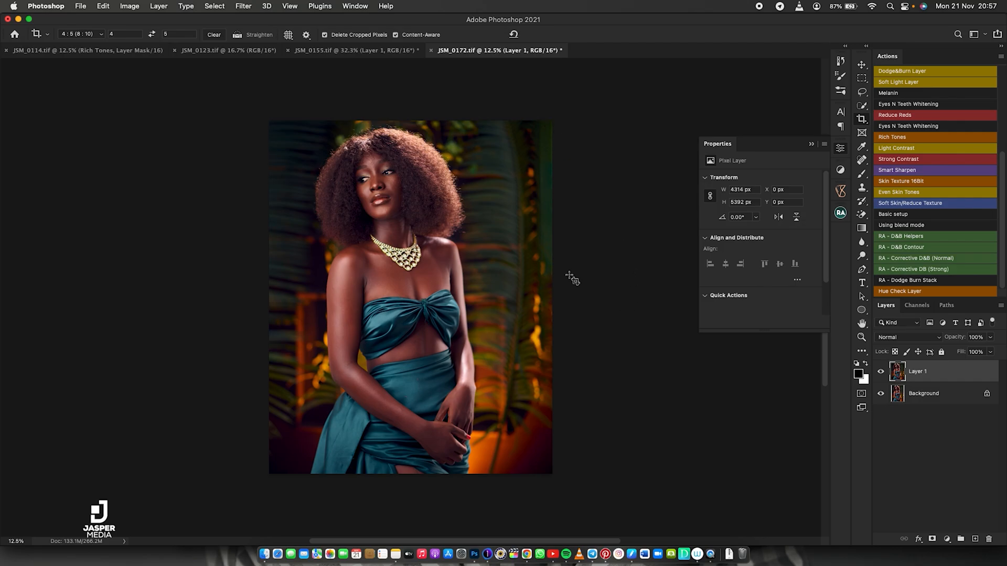
Step: Patch the content-aware filled strip along the background's right edge with matching foliage using the Patch tool
{"action": "left_click_drag", "start_coordinate": [857, 162], "coordinate": [889, 179]}
{"action": "mouse_move", "coordinate": [560, 126]}
{"action": "left_mouse_down"}
{"action": "mouse_move", "coordinate": [540, 116]}
{"action": "mouse_move", "coordinate": [534, 135]}
{"action": "mouse_move", "coordinate": [537, 269]}
{"action": "mouse_move", "coordinate": [568, 269]}
{"action": "mouse_move", "coordinate": [540, 361]}
{"action": "left_mouse_up"}
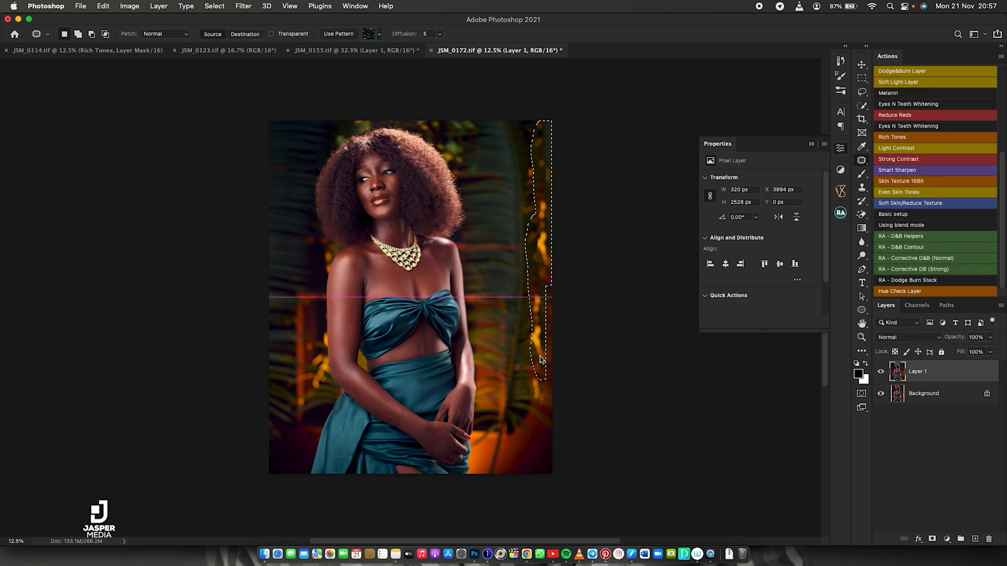
{"action": "key", "text": "cmd+d"}
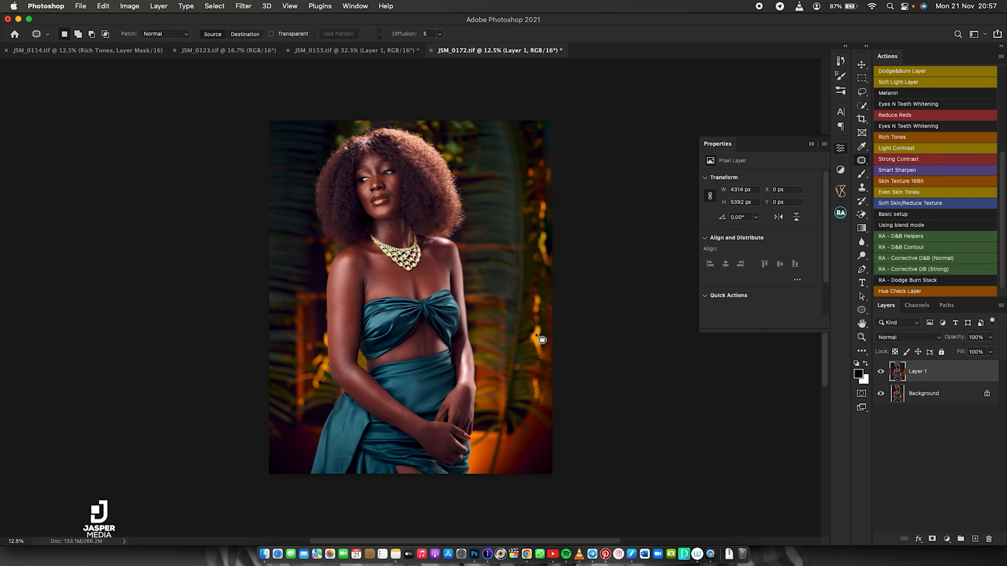
{"action": "mouse_move", "coordinate": [543, 171]}
{"action": "left_mouse_down"}
{"action": "mouse_move", "coordinate": [555, 115]}
{"action": "mouse_move", "coordinate": [537, 167]}
{"action": "mouse_move", "coordinate": [538, 269]}
{"action": "left_mouse_up"}
{"action": "key", "text": "super+d"}
{"action": "mouse_move", "coordinate": [551, 175]}
{"action": "left_mouse_down"}
{"action": "mouse_move", "coordinate": [555, 128]}
{"action": "mouse_move", "coordinate": [522, 132]}
{"action": "mouse_move", "coordinate": [535, 151]}
{"action": "mouse_move", "coordinate": [524, 152]}
{"action": "left_mouse_up"}
{"action": "key", "text": "super+d"}
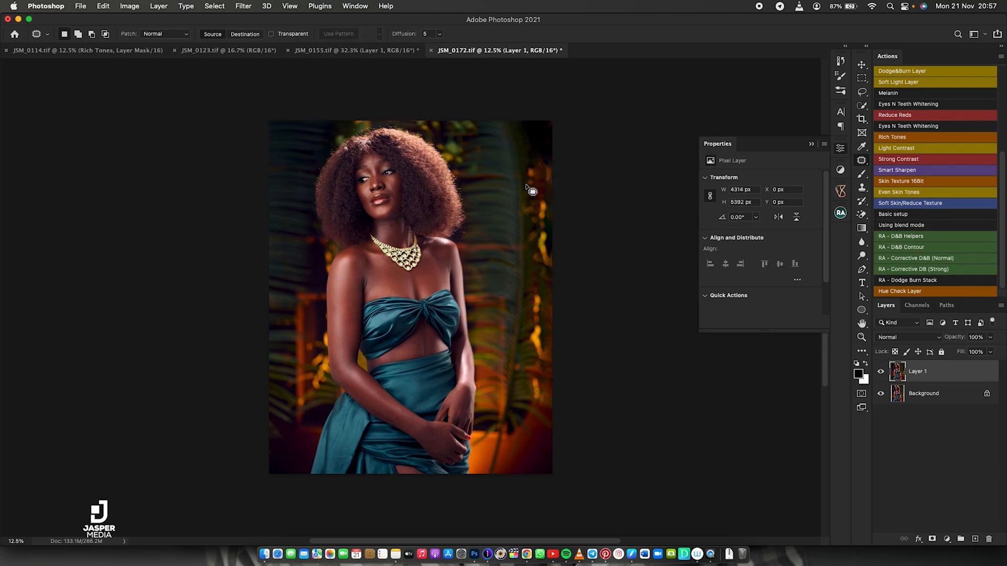
{"action": "key", "text": "super+shift+d"}
{"action": "key", "text": "super+d"}
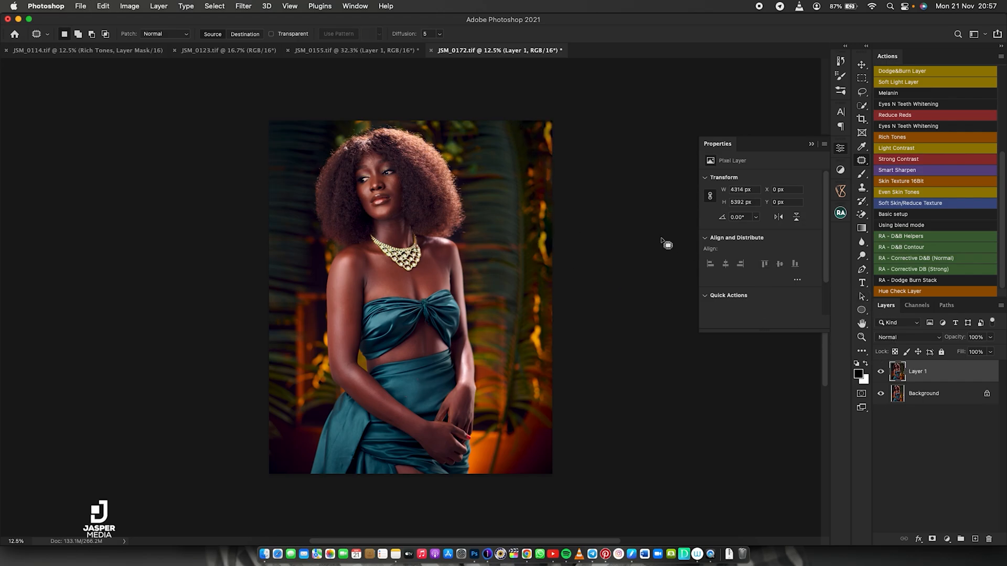
Step: Heal the blemishes on the cheek below the catchlit eye with the Spot Healing Brush at size 20
{"action": "right_click", "coordinate": [862, 161]}
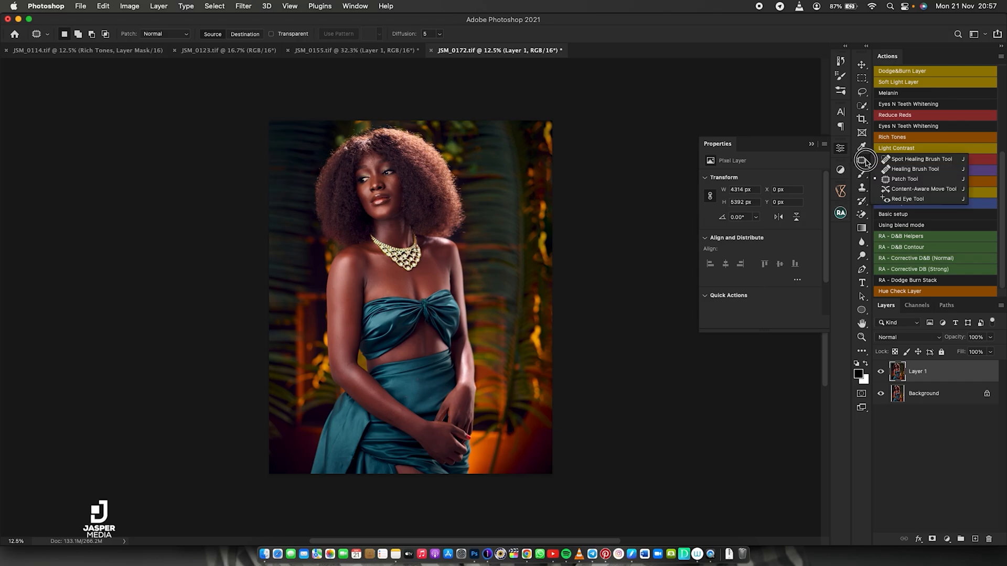
{"action": "left_click", "coordinate": [875, 158]}
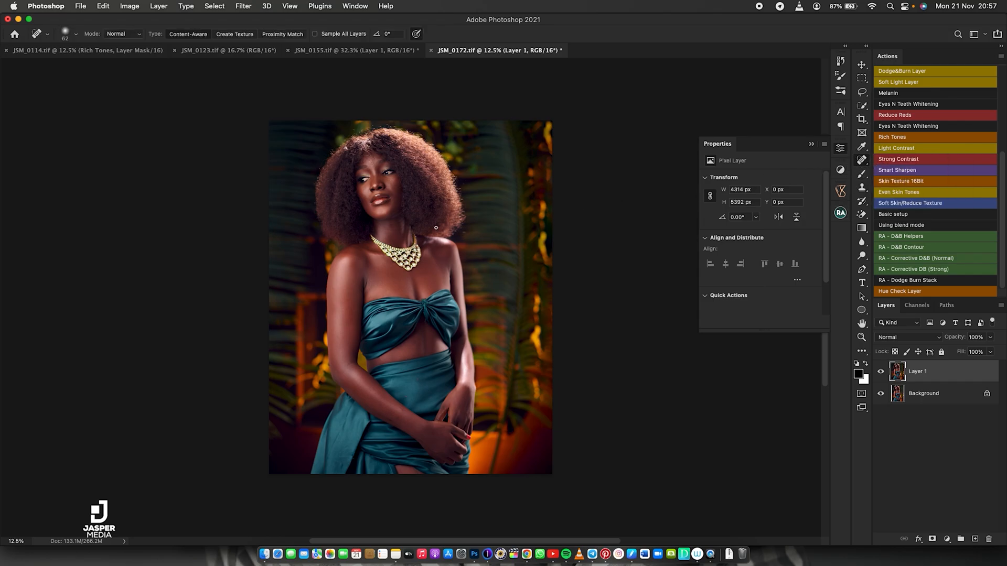
{"action": "mouse_move", "coordinate": [383, 176]}
{"action": "left_mouse_down"}
{"action": "mouse_move", "coordinate": [453, 167]}
{"action": "mouse_move", "coordinate": [430, 178]}
{"action": "mouse_move", "coordinate": [438, 181]}
{"action": "left_mouse_up"}
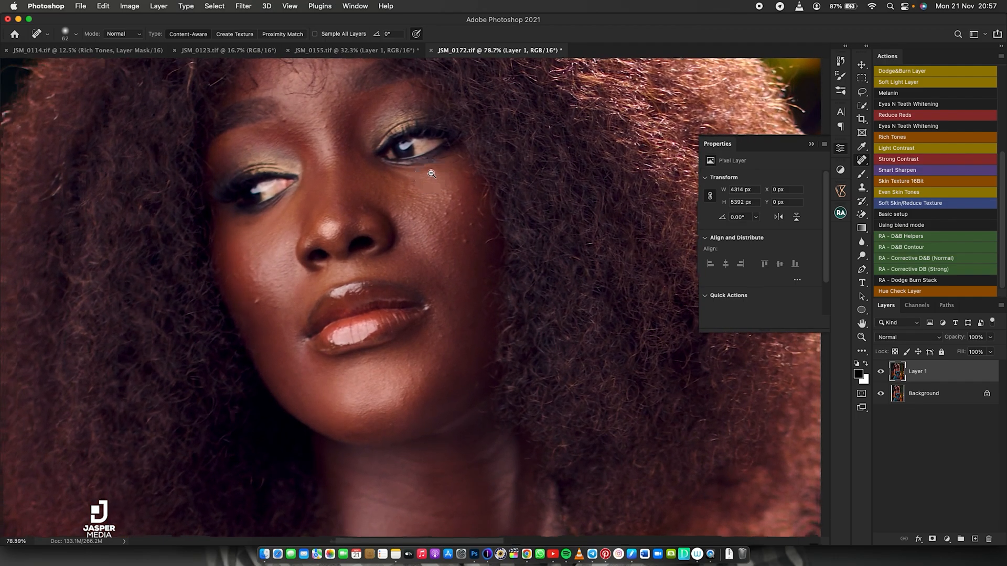
{"action": "key", "text": "["}
{"action": "left_click", "coordinate": [445, 209]}
{"action": "left_click", "coordinate": [460, 204]}
{"action": "left_click", "coordinate": [473, 225]}
{"action": "left_click", "coordinate": [466, 239]}
{"action": "left_click", "coordinate": [437, 254]}
{"action": "left_click", "coordinate": [429, 252]}
{"action": "left_click_drag", "start_coordinate": [419, 242], "coordinate": [412, 233]}
{"action": "left_click", "coordinate": [412, 215]}
{"action": "left_click", "coordinate": [434, 196]}
{"action": "left_click", "coordinate": [429, 198]}
Step: Heal the remaining spots on the opposite cheek, beside the nose and around the brows
{"action": "left_click", "coordinate": [258, 301]}
{"action": "left_click", "coordinate": [266, 287]}
{"action": "left_click_drag", "start_coordinate": [485, 223], "coordinate": [487, 226]}
{"action": "left_click_drag", "start_coordinate": [291, 130], "coordinate": [284, 128]}
{"action": "mouse_move", "coordinate": [331, 111]}
{"action": "left_mouse_down"}
{"action": "mouse_move", "coordinate": [316, 110]}
{"action": "mouse_move", "coordinate": [340, 108]}
{"action": "left_mouse_up"}
{"action": "left_click", "coordinate": [339, 96]}
{"action": "left_click", "coordinate": [335, 139]}
{"action": "left_click", "coordinate": [247, 257]}
{"action": "left_click", "coordinate": [252, 270]}
{"action": "left_click", "coordinate": [252, 252]}
{"action": "left_click", "coordinate": [288, 243]}
{"action": "left_click", "coordinate": [270, 242]}
{"action": "left_click", "coordinate": [246, 220]}
{"action": "left_click", "coordinate": [237, 227]}
{"action": "left_click", "coordinate": [251, 228]}
Step: Heal the small blemishes on the chin, along the jaw and above the lips
{"action": "left_click", "coordinate": [419, 389]}
{"action": "left_click", "coordinate": [409, 378]}
{"action": "left_click", "coordinate": [447, 378]}
{"action": "left_click", "coordinate": [441, 367]}
{"action": "left_click", "coordinate": [408, 356]}
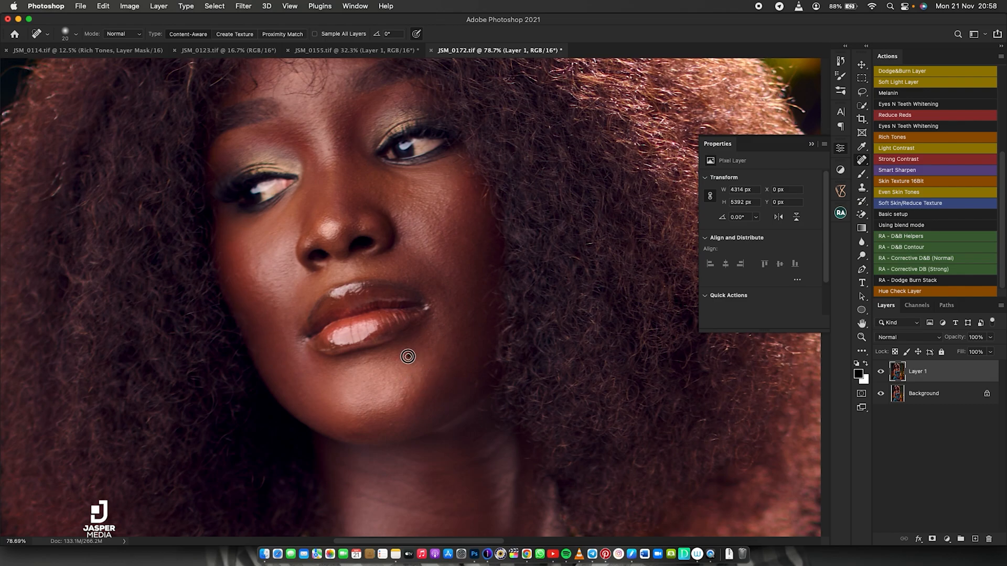
{"action": "left_click", "coordinate": [485, 314]}
{"action": "mouse_move", "coordinate": [482, 302]}
{"action": "left_mouse_down"}
{"action": "mouse_move", "coordinate": [473, 310]}
{"action": "mouse_move", "coordinate": [495, 288]}
{"action": "mouse_move", "coordinate": [483, 296]}
{"action": "left_mouse_up"}
{"action": "left_click_drag", "start_coordinate": [494, 265], "coordinate": [476, 288]}
{"action": "left_click", "coordinate": [408, 283]}
{"action": "left_click_drag", "start_coordinate": [488, 364], "coordinate": [479, 384]}
Step: Spot heal the small marks around the forehead hairline
{"action": "mouse_move", "coordinate": [402, 232]}
{"action": "left_mouse_down"}
{"action": "mouse_move", "coordinate": [423, 267]}
{"action": "mouse_move", "coordinate": [423, 301]}
{"action": "left_mouse_up"}
{"action": "mouse_move", "coordinate": [326, 216]}
{"action": "left_mouse_down"}
{"action": "mouse_move", "coordinate": [287, 204]}
{"action": "mouse_move", "coordinate": [302, 187]}
{"action": "left_mouse_up"}
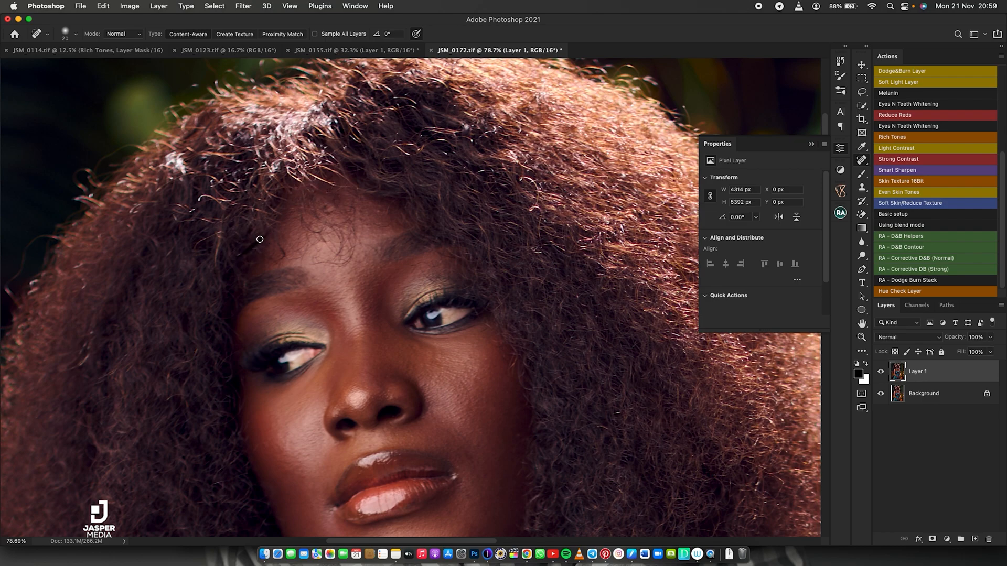
{"action": "left_click_drag", "start_coordinate": [337, 187], "coordinate": [308, 175]}
{"action": "scroll", "coordinate": [470, 289], "scroll_direction": "down", "scroll_amount": 5}
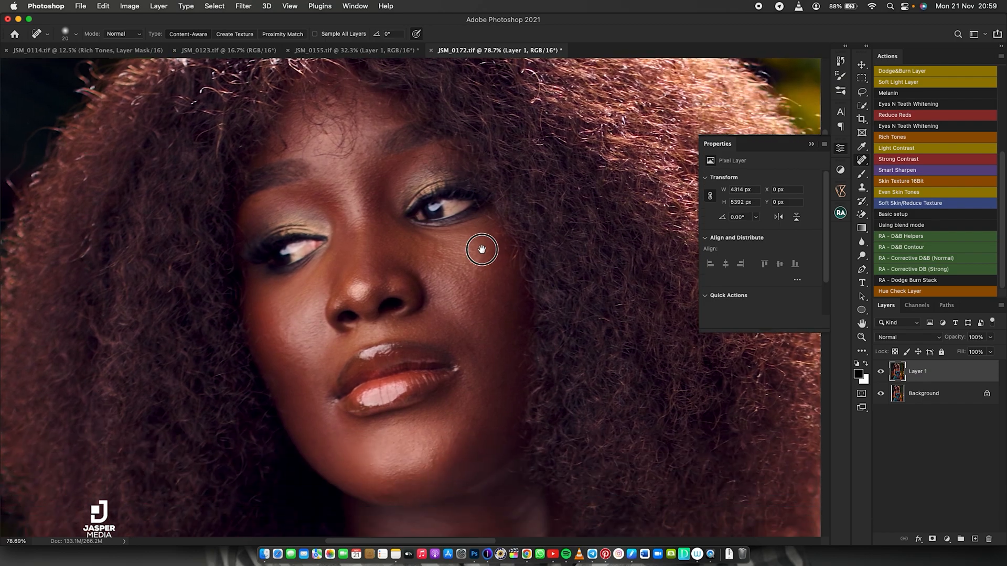
{"action": "scroll", "coordinate": [409, 299], "scroll_direction": "down", "scroll_amount": 20}
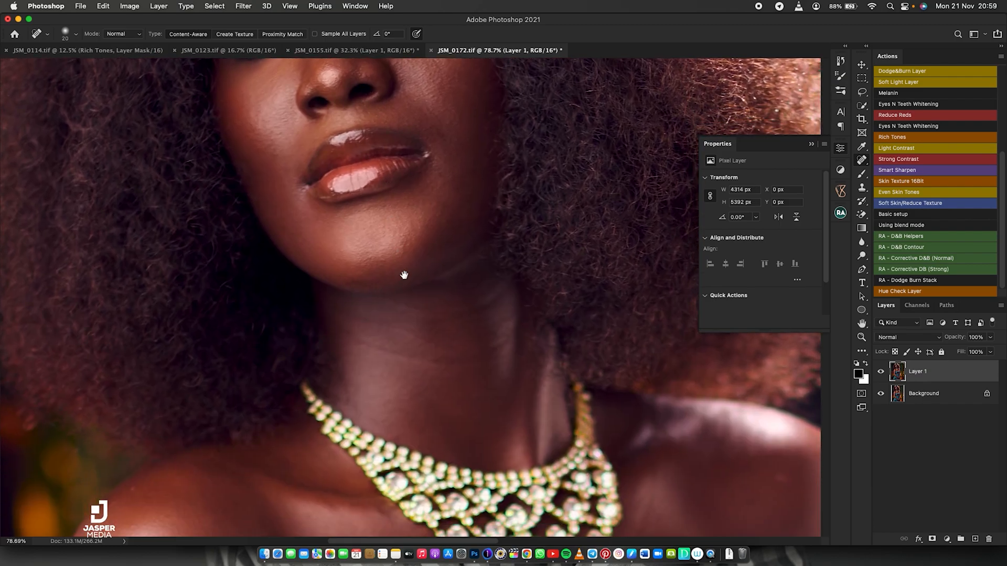
Step: Heal the pink fleck and loose threads along the upper edge and knot of the teal top
{"action": "scroll", "coordinate": [418, 259], "scroll_direction": "down", "scroll_amount": 8}
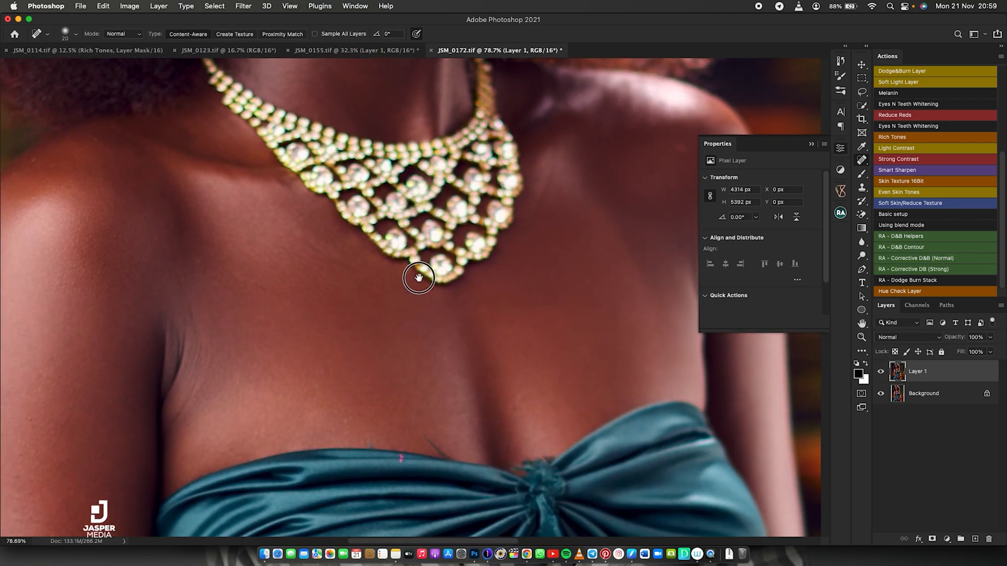
{"action": "left_click_drag", "start_coordinate": [380, 385], "coordinate": [401, 403]}
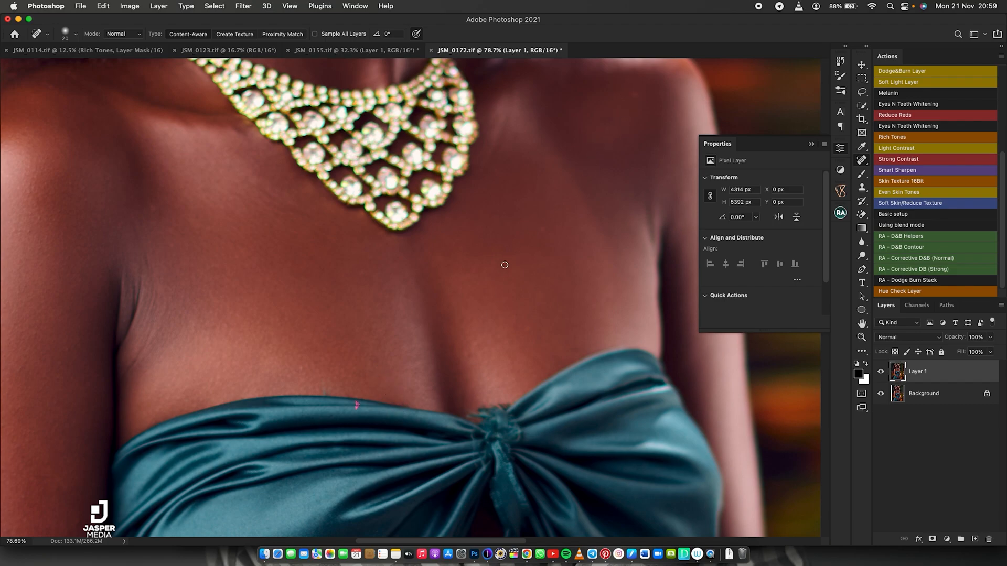
{"action": "left_click_drag", "start_coordinate": [427, 346], "coordinate": [416, 263]}
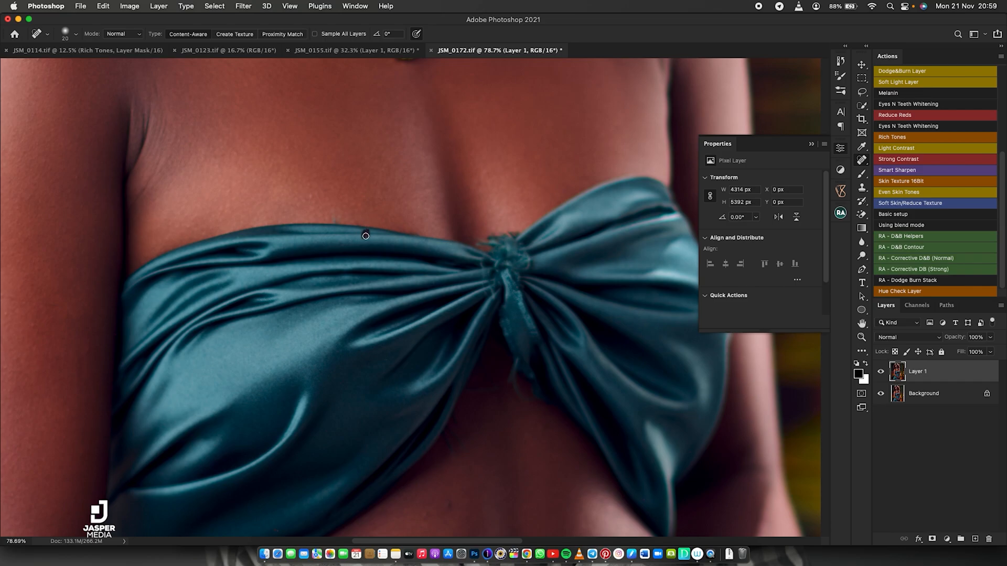
{"action": "left_click", "coordinate": [334, 218]}
{"action": "left_click_drag", "start_coordinate": [315, 200], "coordinate": [326, 192]}
{"action": "left_click", "coordinate": [484, 262]}
{"action": "left_click", "coordinate": [488, 280]}
Step: Heal the skin marks on the midriff between the teal top and the skirt
{"action": "scroll", "coordinate": [486, 312], "scroll_direction": "down", "scroll_amount": 6}
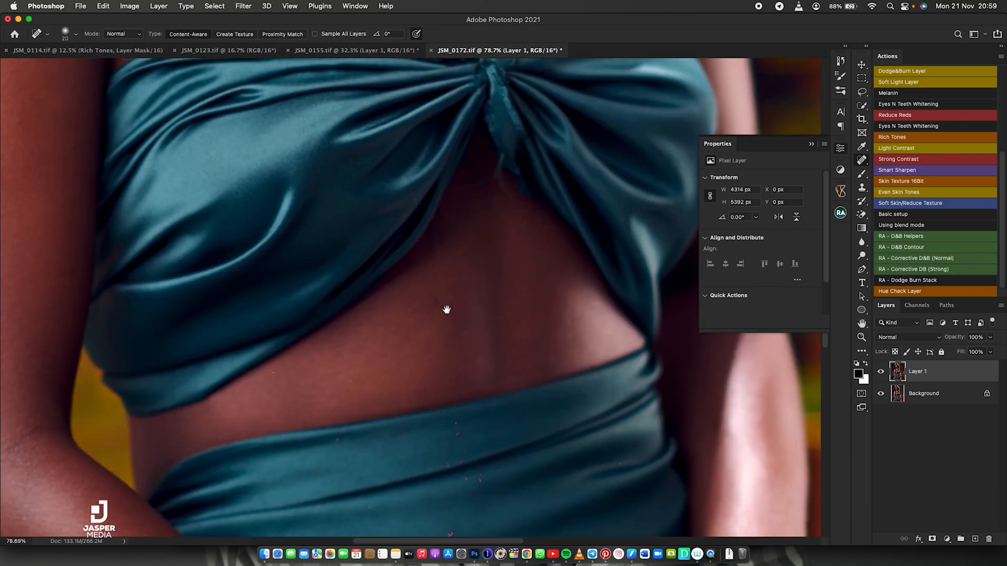
{"action": "left_click", "coordinate": [519, 228]}
{"action": "left_click", "coordinate": [459, 335]}
{"action": "left_click_drag", "start_coordinate": [465, 336], "coordinate": [454, 319]}
{"action": "left_click", "coordinate": [445, 220]}
{"action": "mouse_move", "coordinate": [446, 220]}
{"action": "left_mouse_down"}
{"action": "mouse_move", "coordinate": [431, 200]}
{"action": "mouse_move", "coordinate": [426, 211]}
{"action": "mouse_move", "coordinate": [440, 212]}
{"action": "mouse_move", "coordinate": [436, 193]}
{"action": "left_mouse_up"}
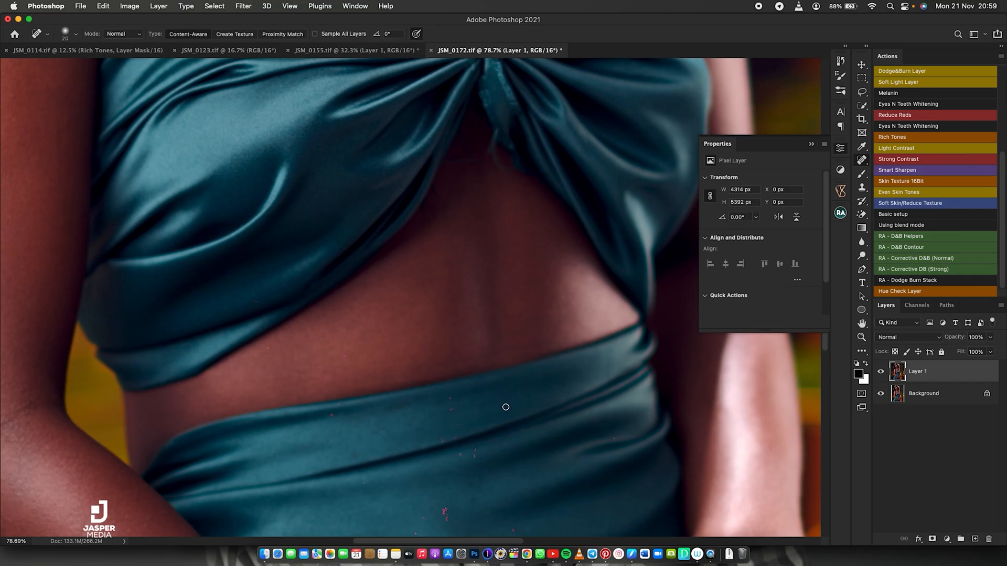
{"action": "mouse_move", "coordinate": [502, 172]}
{"action": "left_mouse_down"}
{"action": "mouse_move", "coordinate": [491, 149]}
{"action": "mouse_move", "coordinate": [508, 171]}
{"action": "mouse_move", "coordinate": [497, 162]}
{"action": "left_mouse_up"}
{"action": "mouse_move", "coordinate": [474, 164]}
{"action": "left_mouse_down"}
{"action": "mouse_move", "coordinate": [468, 153]}
{"action": "mouse_move", "coordinate": [475, 168]}
{"action": "mouse_move", "coordinate": [477, 161]}
{"action": "left_mouse_up"}
Step: Remove the pink flecks from the skirt's waistband and the folds just below it
{"action": "scroll", "coordinate": [464, 311], "scroll_direction": "down", "scroll_amount": 8}
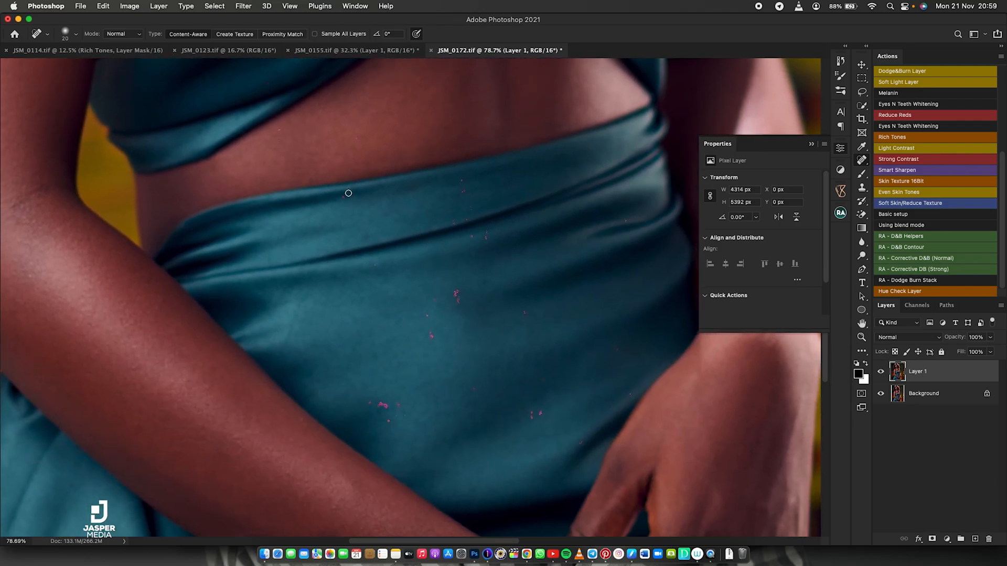
{"action": "left_click", "coordinate": [344, 198]}
{"action": "left_click", "coordinate": [347, 188]}
{"action": "left_click", "coordinate": [356, 138]}
{"action": "left_click", "coordinate": [461, 181]}
{"action": "left_click", "coordinate": [470, 209]}
{"action": "left_click", "coordinate": [453, 222]}
{"action": "left_click", "coordinate": [472, 236]}
{"action": "left_click", "coordinate": [452, 226]}
{"action": "left_click", "coordinate": [486, 235]}
{"action": "left_click", "coordinate": [627, 220]}
{"action": "left_click", "coordinate": [457, 296]}
{"action": "left_click", "coordinate": [435, 301]}
{"action": "left_click", "coordinate": [427, 314]}
{"action": "left_click", "coordinate": [430, 336]}
{"action": "left_click_drag", "start_coordinate": [429, 338], "coordinate": [432, 342]}
{"action": "left_click", "coordinate": [427, 316]}
{"action": "left_click", "coordinate": [375, 265]}
Step: Remove the remaining pink flecks from the lower part of the skirt, between the forearm and the hand
{"action": "left_click", "coordinate": [370, 403]}
{"action": "left_click", "coordinate": [398, 405]}
{"action": "left_click", "coordinate": [389, 420]}
{"action": "left_click_drag", "start_coordinate": [396, 419], "coordinate": [407, 415]}
{"action": "left_click", "coordinate": [372, 402]}
{"action": "left_click", "coordinate": [474, 388]}
{"action": "left_click", "coordinate": [534, 414]}
{"action": "left_click", "coordinate": [543, 381]}
{"action": "left_click", "coordinate": [580, 443]}
{"action": "left_click", "coordinate": [630, 394]}
{"action": "left_click", "coordinate": [616, 350]}
{"action": "left_click_drag", "start_coordinate": [598, 352], "coordinate": [586, 357]}
{"action": "mouse_move", "coordinate": [539, 137]}
{"action": "left_mouse_down"}
{"action": "mouse_move", "coordinate": [524, 130]}
{"action": "mouse_move", "coordinate": [424, 155]}
{"action": "left_mouse_up"}
Step: Heal the spots on the crossed forearm and the back of its hand
{"action": "scroll", "coordinate": [414, 224], "scroll_direction": "down", "scroll_amount": 10}
{"action": "scroll", "coordinate": [415, 224], "scroll_direction": "left", "scroll_amount": 5}
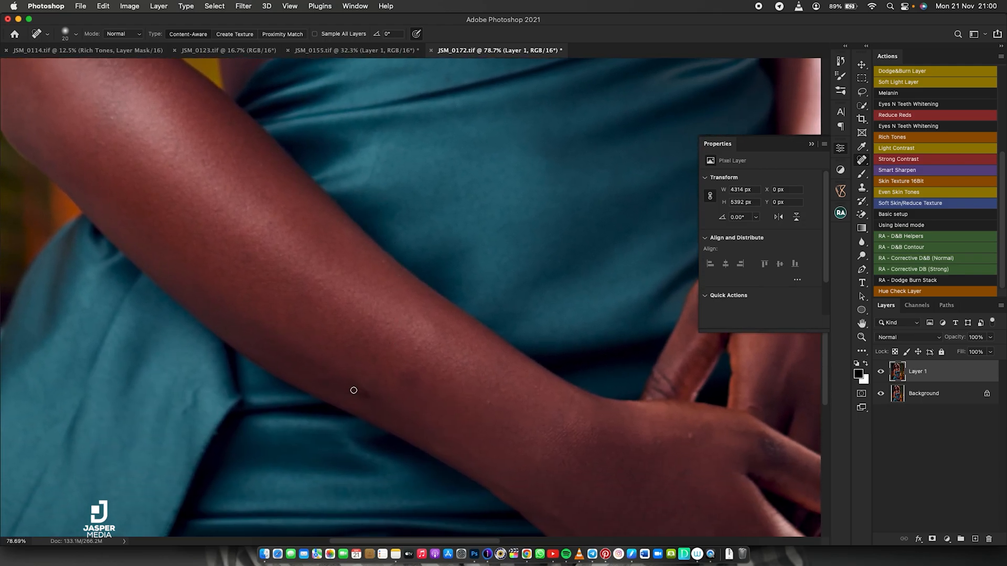
{"action": "mouse_move", "coordinate": [347, 392]}
{"action": "left_mouse_down"}
{"action": "mouse_move", "coordinate": [372, 392]}
{"action": "mouse_move", "coordinate": [313, 378]}
{"action": "left_mouse_up"}
{"action": "left_click", "coordinate": [411, 348]}
{"action": "left_click", "coordinate": [400, 378]}
{"action": "left_click", "coordinate": [692, 434]}
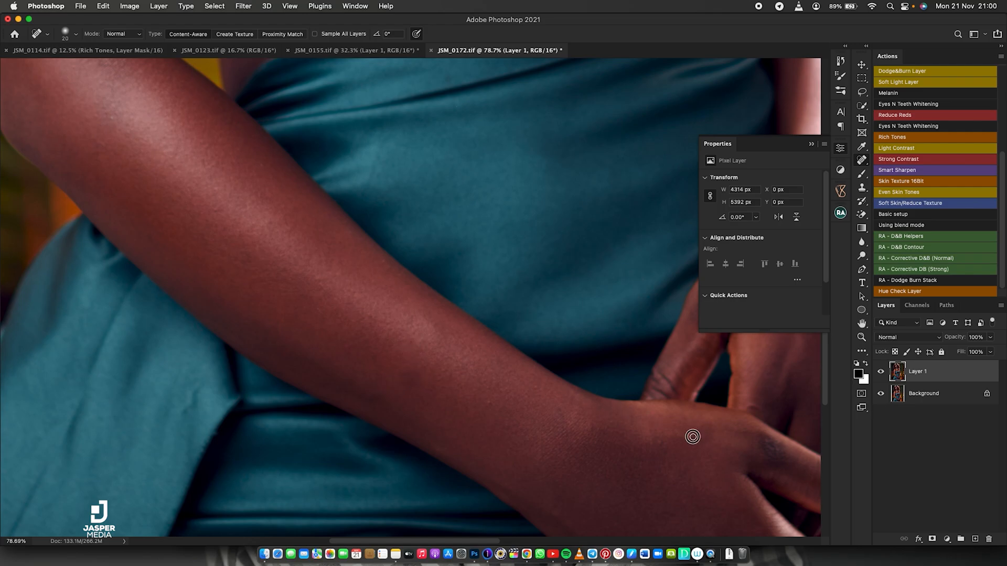
{"action": "left_click", "coordinate": [657, 443]}
Step: Heal the marks on the upper arm, shoulder and chest beside the necklace
{"action": "mouse_move", "coordinate": [602, 361]}
{"action": "left_mouse_down"}
{"action": "mouse_move", "coordinate": [490, 339]}
{"action": "mouse_move", "coordinate": [523, 263]}
{"action": "mouse_move", "coordinate": [498, 326]}
{"action": "mouse_move", "coordinate": [467, 341]}
{"action": "mouse_move", "coordinate": [403, 321]}
{"action": "mouse_move", "coordinate": [423, 329]}
{"action": "mouse_move", "coordinate": [395, 375]}
{"action": "mouse_move", "coordinate": [398, 337]}
{"action": "mouse_move", "coordinate": [404, 362]}
{"action": "left_mouse_up"}
{"action": "mouse_move", "coordinate": [188, 296]}
{"action": "left_mouse_down"}
{"action": "mouse_move", "coordinate": [185, 314]}
{"action": "mouse_move", "coordinate": [195, 306]}
{"action": "left_mouse_up"}
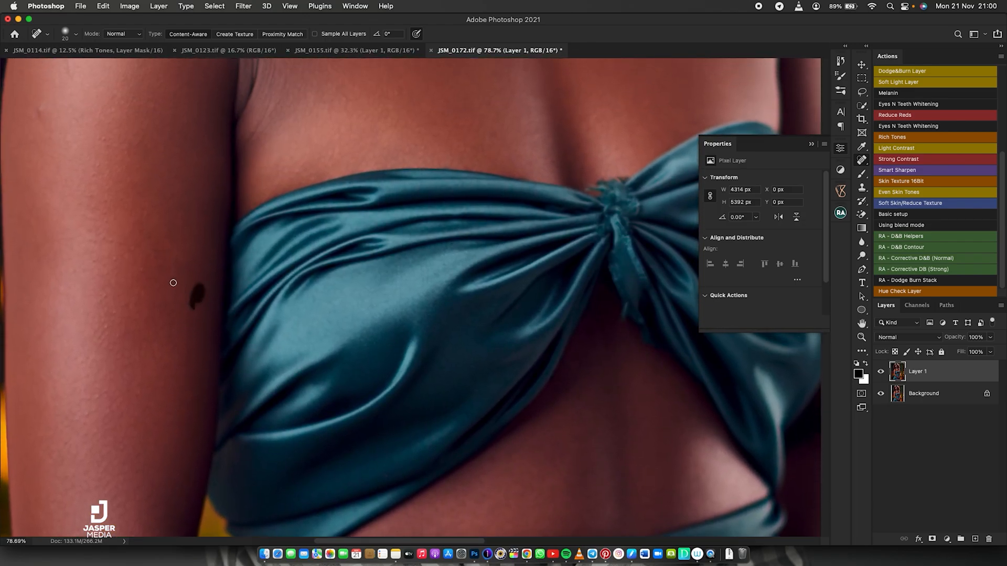
{"action": "left_click_drag", "start_coordinate": [41, 113], "coordinate": [45, 108]}
{"action": "left_click_drag", "start_coordinate": [121, 146], "coordinate": [104, 142]}
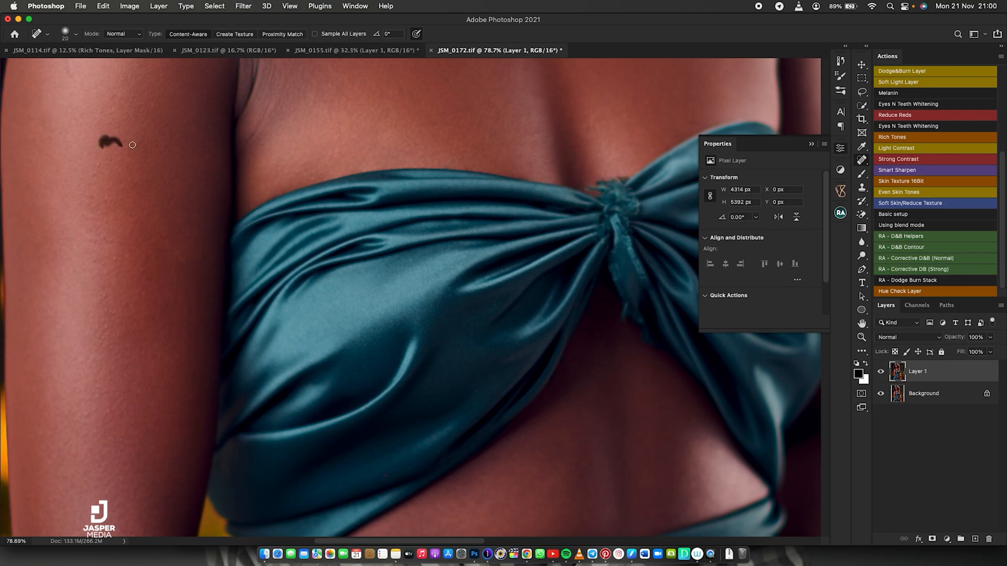
{"action": "mouse_move", "coordinate": [214, 152]}
{"action": "left_mouse_down"}
{"action": "mouse_move", "coordinate": [273, 234]}
{"action": "mouse_move", "coordinate": [270, 265]}
{"action": "left_mouse_up"}
{"action": "left_click_drag", "start_coordinate": [88, 226], "coordinate": [100, 263]}
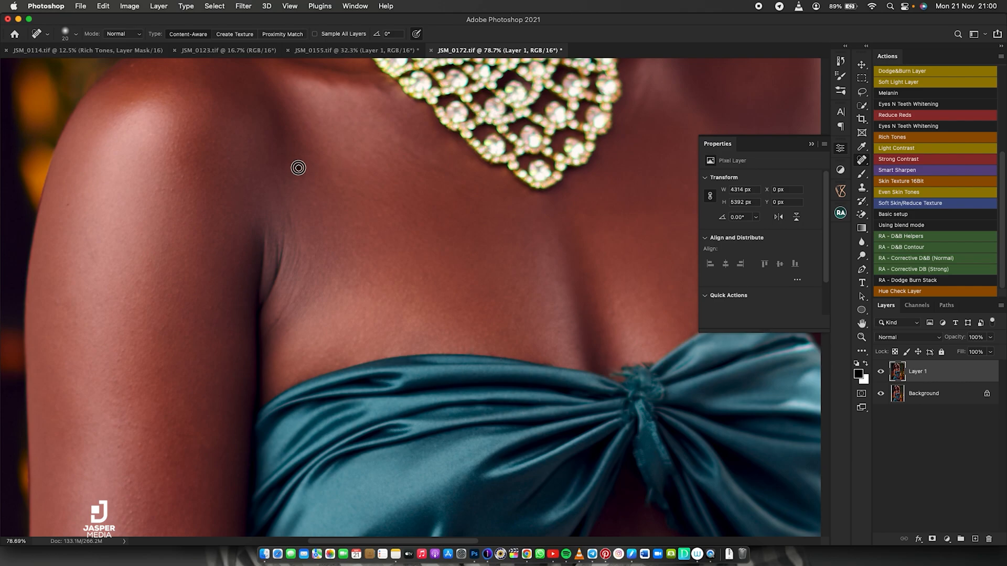
{"action": "left_click_drag", "start_coordinate": [328, 179], "coordinate": [360, 197]}
{"action": "left_click", "coordinate": [361, 199]}
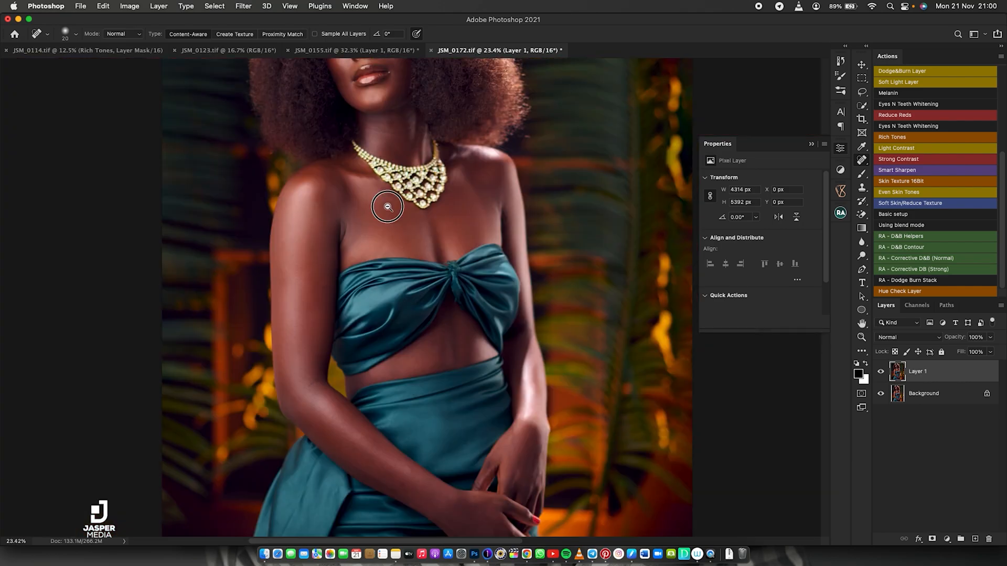
Step: Inspect the healed portrait as a whole and compare Layer 1 with the original Background
{"action": "left_click", "coordinate": [388, 206]}
{"action": "left_click_drag", "start_coordinate": [407, 129], "coordinate": [413, 138]}
{"action": "mouse_move", "coordinate": [415, 439]}
{"action": "left_mouse_down"}
{"action": "mouse_move", "coordinate": [492, 414]}
{"action": "mouse_move", "coordinate": [438, 391]}
{"action": "mouse_move", "coordinate": [465, 439]}
{"action": "mouse_move", "coordinate": [444, 401]}
{"action": "mouse_move", "coordinate": [459, 423]}
{"action": "left_mouse_up"}
{"action": "left_click_drag", "start_coordinate": [448, 247], "coordinate": [389, 228]}
{"action": "left_click_drag", "start_coordinate": [419, 172], "coordinate": [443, 288]}
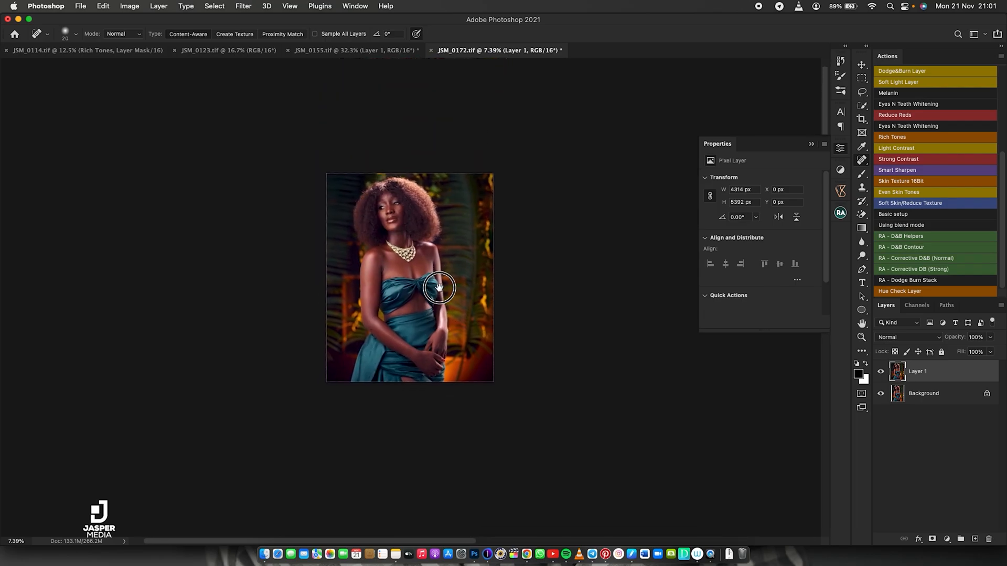
{"action": "left_click_drag", "start_coordinate": [433, 253], "coordinate": [467, 252]}
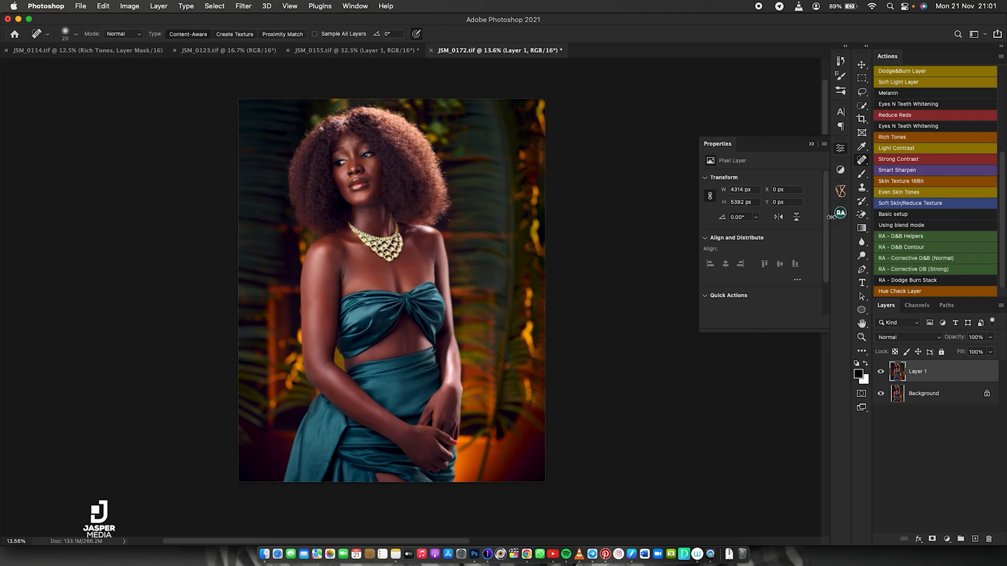
{"action": "left_click", "coordinate": [881, 372]}
{"action": "left_click", "coordinate": [881, 372]}
{"action": "left_click", "coordinate": [881, 372]}
{"action": "left_click", "coordinate": [881, 371]}
{"action": "left_click", "coordinate": [882, 372]}
{"action": "left_click", "coordinate": [881, 372]}
Step: Run the Beauty Retouch frequency separation via Gaussian Blur with a 6.4-pixel radius
{"action": "left_click", "coordinate": [841, 213]}
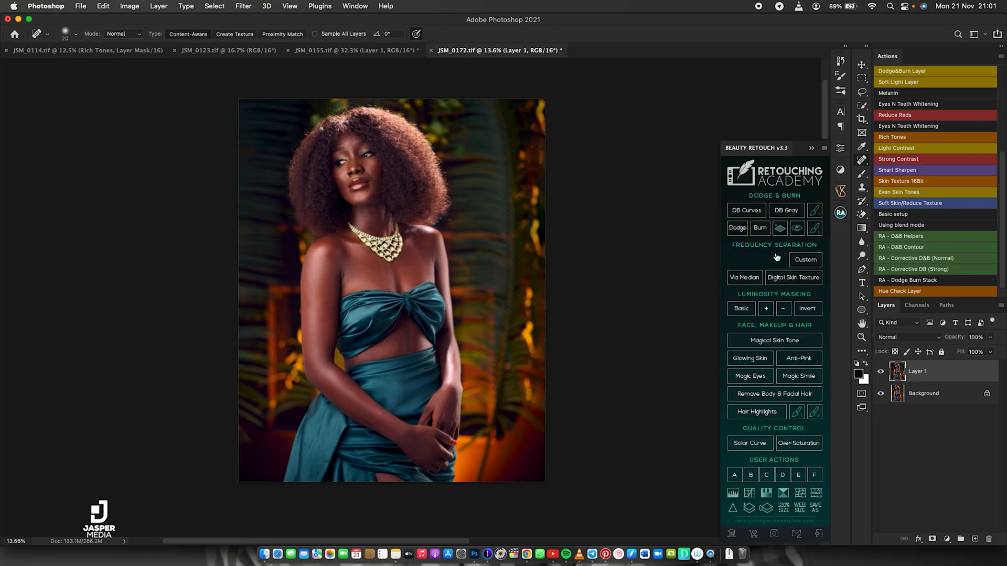
{"action": "left_click", "coordinate": [762, 260]}
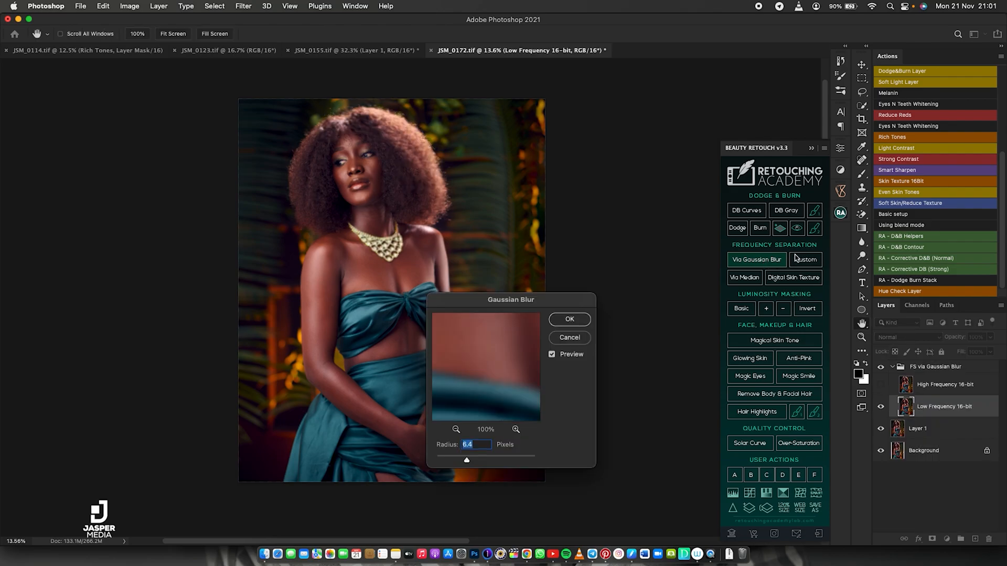
{"action": "left_click", "coordinate": [375, 168]}
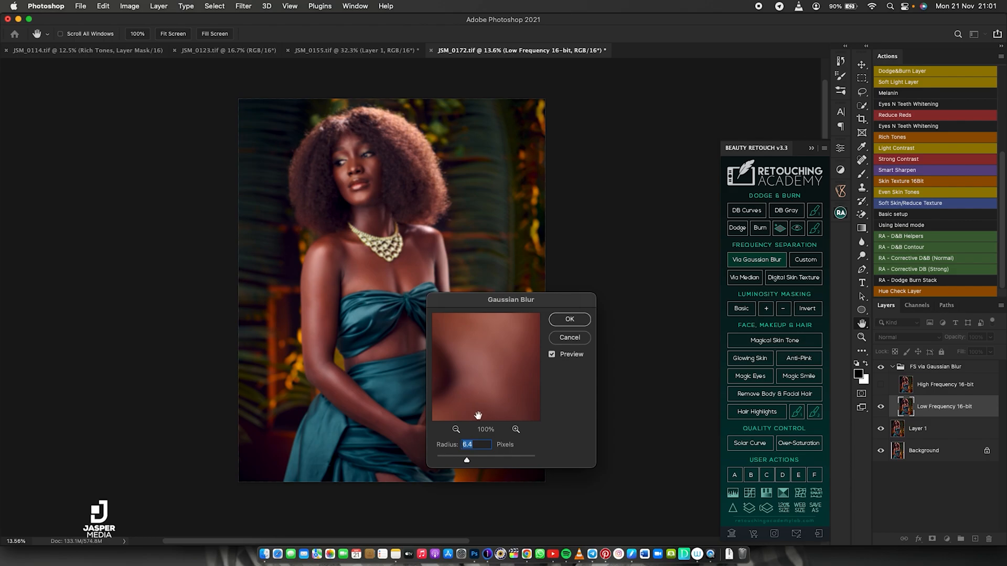
{"action": "left_click_drag", "start_coordinate": [468, 460], "coordinate": [457, 462]}
{"action": "left_click_drag", "start_coordinate": [458, 461], "coordinate": [466, 462]}
{"action": "left_click", "coordinate": [466, 462]}
{"action": "left_click_drag", "start_coordinate": [466, 462], "coordinate": [467, 462]}
{"action": "left_click_drag", "start_coordinate": [475, 381], "coordinate": [483, 400]}
{"action": "left_click", "coordinate": [456, 429]}
{"action": "left_click", "coordinate": [455, 429]}
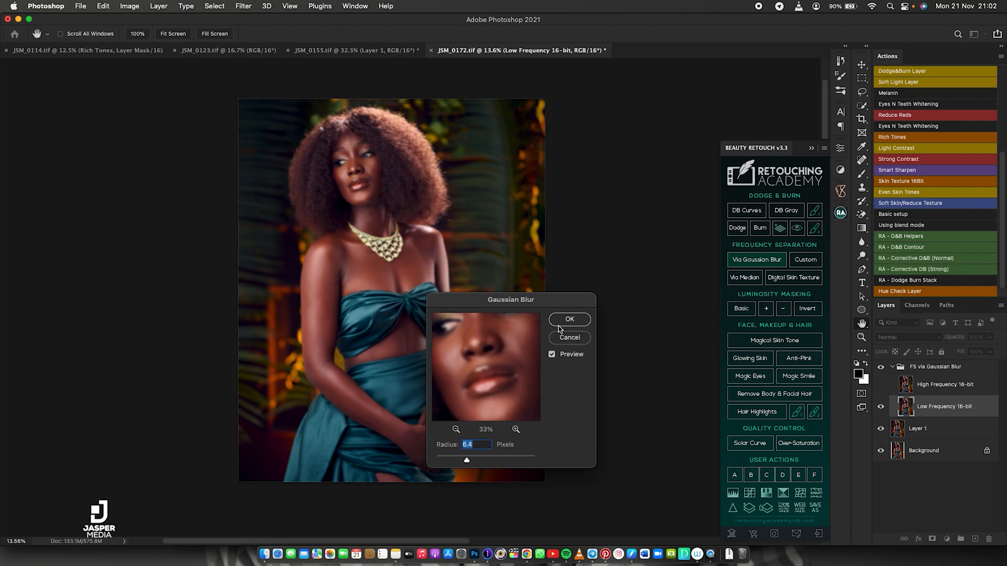
{"action": "left_click", "coordinate": [567, 321]}
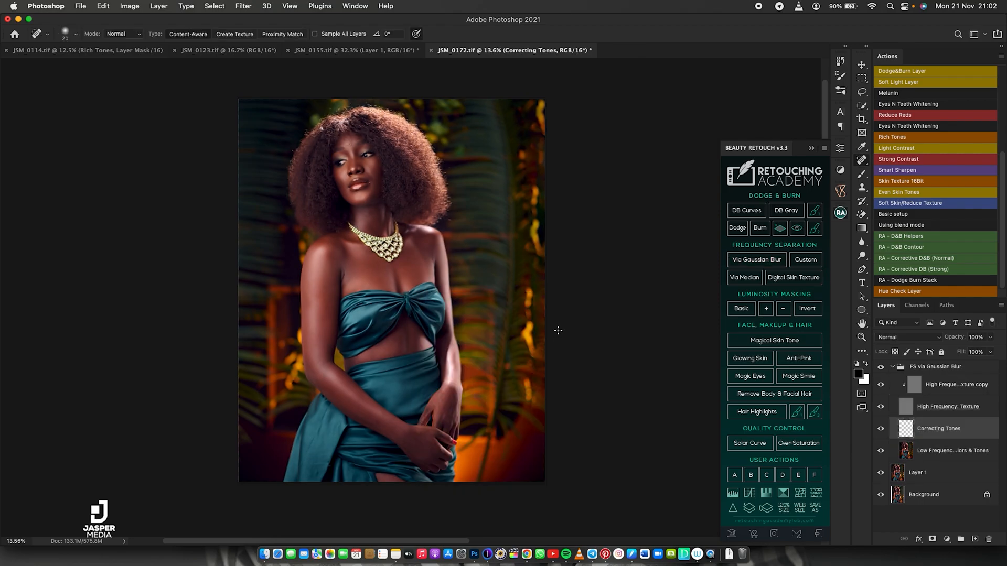
Step: Hide the High Frequency: Texture layer and choose the Mixer Brush for working on the Correcting Tones layer
{"action": "left_click", "coordinate": [881, 408]}
{"action": "left_click_drag", "start_coordinate": [362, 158], "coordinate": [449, 162]}
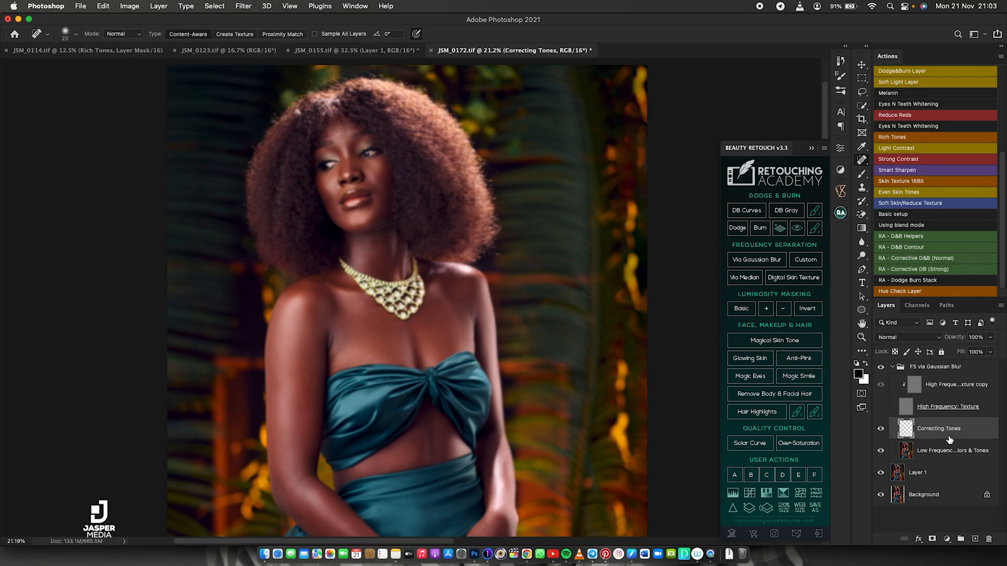
{"action": "left_click", "coordinate": [861, 175]}
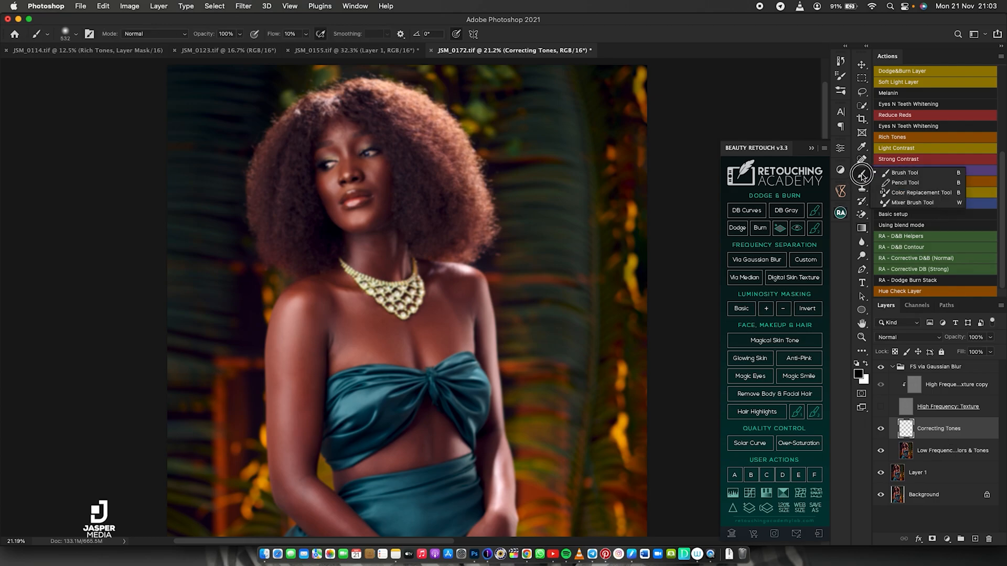
{"action": "left_click", "coordinate": [887, 202]}
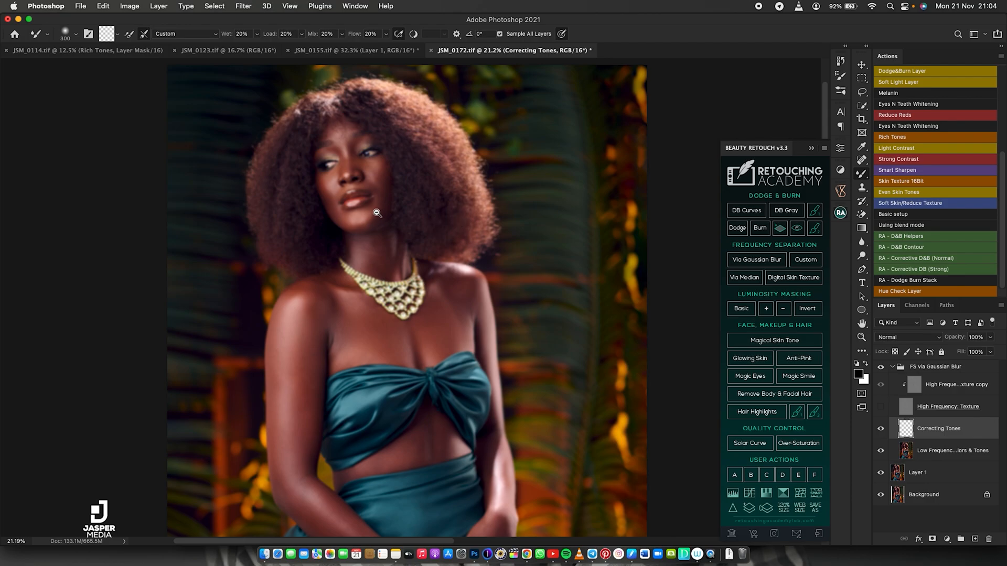
Step: Blend the skin tones on the cheek beside the hair and down around the jaw and chin with the Mixer Brush
{"action": "left_click_drag", "start_coordinate": [376, 184], "coordinate": [386, 219]}
{"action": "key", "text": "bracketleft"}
{"action": "key", "text": "bracketleft"}
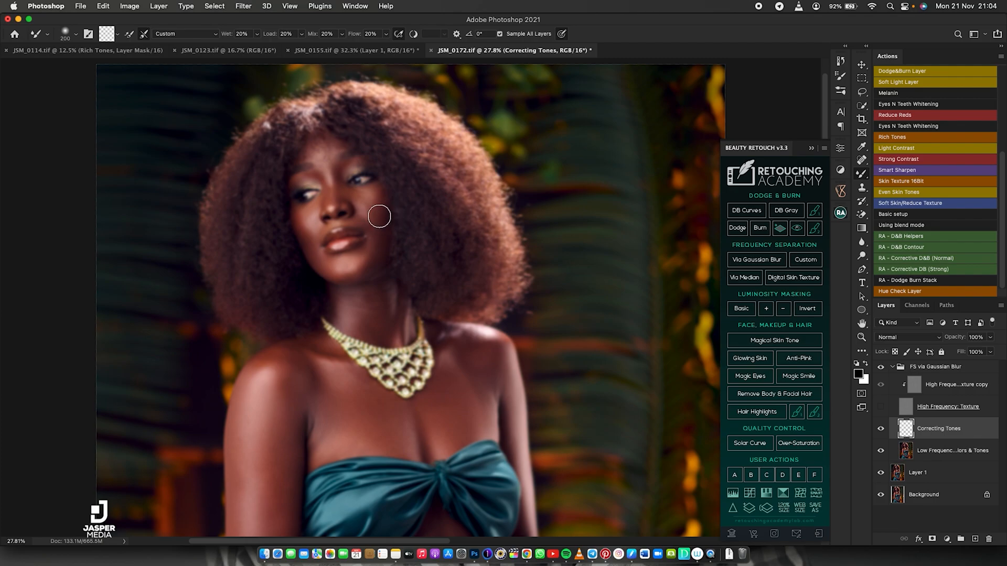
{"action": "left_click", "coordinate": [364, 208]}
{"action": "mouse_move", "coordinate": [363, 208]}
{"action": "left_mouse_down"}
{"action": "mouse_move", "coordinate": [377, 197]}
{"action": "mouse_move", "coordinate": [367, 217]}
{"action": "mouse_move", "coordinate": [375, 224]}
{"action": "mouse_move", "coordinate": [377, 196]}
{"action": "mouse_move", "coordinate": [382, 226]}
{"action": "mouse_move", "coordinate": [380, 190]}
{"action": "mouse_move", "coordinate": [384, 247]}
{"action": "mouse_move", "coordinate": [382, 261]}
{"action": "mouse_move", "coordinate": [385, 234]}
{"action": "mouse_move", "coordinate": [379, 270]}
{"action": "mouse_move", "coordinate": [371, 262]}
{"action": "left_mouse_up"}
{"action": "key", "text": "bracketright"}
{"action": "mouse_move", "coordinate": [355, 274]}
{"action": "left_mouse_down"}
{"action": "mouse_move", "coordinate": [362, 264]}
{"action": "mouse_move", "coordinate": [352, 256]}
{"action": "mouse_move", "coordinate": [356, 267]}
{"action": "mouse_move", "coordinate": [373, 231]}
{"action": "mouse_move", "coordinate": [367, 266]}
{"action": "mouse_move", "coordinate": [377, 243]}
{"action": "mouse_move", "coordinate": [343, 277]}
{"action": "mouse_move", "coordinate": [313, 249]}
{"action": "left_mouse_up"}
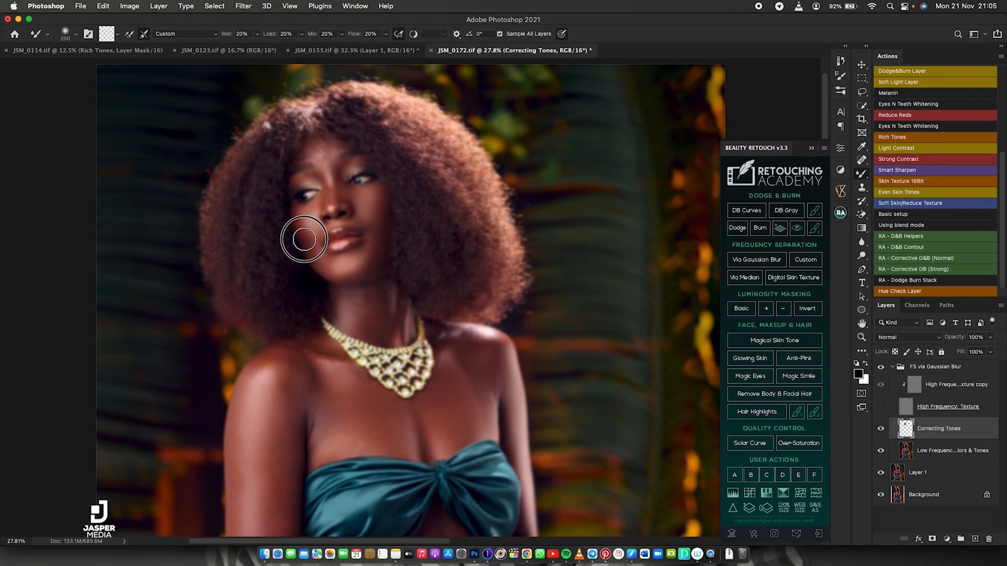
Step: Blend the tones on the opposite cheek beside the mouth and along the nose, using a smaller brush
{"action": "key", "text": "bracketleft"}
{"action": "mouse_move", "coordinate": [306, 227]}
{"action": "left_mouse_down"}
{"action": "mouse_move", "coordinate": [321, 200]}
{"action": "mouse_move", "coordinate": [296, 214]}
{"action": "mouse_move", "coordinate": [312, 242]}
{"action": "left_mouse_up"}
{"action": "key", "text": "["}
{"action": "mouse_move", "coordinate": [337, 207]}
{"action": "left_mouse_down"}
{"action": "mouse_move", "coordinate": [344, 168]}
{"action": "mouse_move", "coordinate": [343, 189]}
{"action": "mouse_move", "coordinate": [331, 195]}
{"action": "mouse_move", "coordinate": [327, 164]}
{"action": "mouse_move", "coordinate": [328, 194]}
{"action": "mouse_move", "coordinate": [447, 228]}
{"action": "mouse_move", "coordinate": [417, 242]}
{"action": "mouse_move", "coordinate": [316, 196]}
{"action": "mouse_move", "coordinate": [331, 204]}
{"action": "mouse_move", "coordinate": [305, 222]}
{"action": "mouse_move", "coordinate": [353, 182]}
{"action": "mouse_move", "coordinate": [335, 196]}
{"action": "left_mouse_up"}
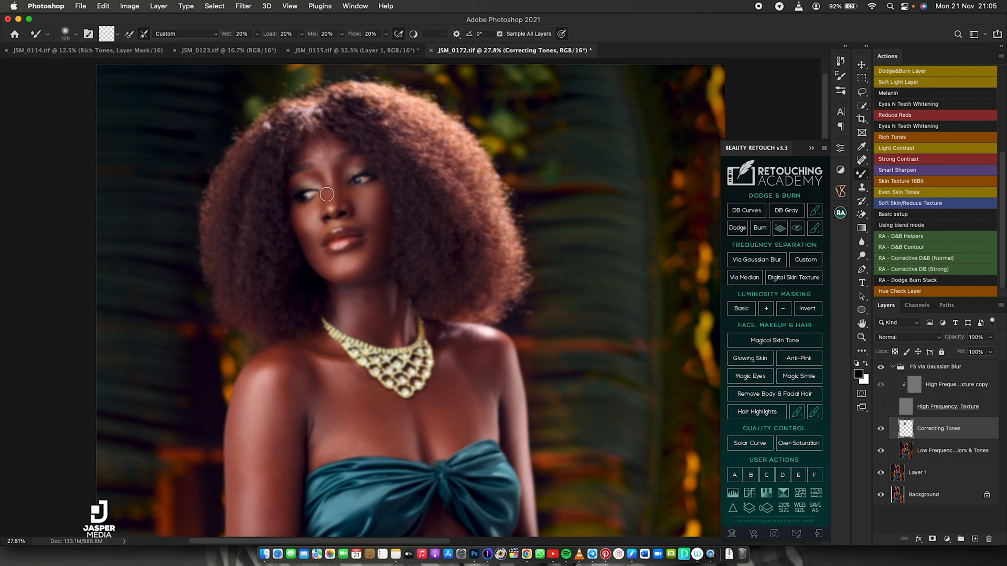
Step: Blend the tones from the nose bridge up over the forehead and brow and around the eyes
{"action": "mouse_move", "coordinate": [326, 193]}
{"action": "left_mouse_down"}
{"action": "mouse_move", "coordinate": [325, 184]}
{"action": "mouse_move", "coordinate": [326, 205]}
{"action": "mouse_move", "coordinate": [320, 176]}
{"action": "mouse_move", "coordinate": [300, 174]}
{"action": "mouse_move", "coordinate": [336, 159]}
{"action": "left_mouse_up"}
{"action": "key", "text": "bracketright"}
{"action": "left_click", "coordinate": [321, 163]}
{"action": "mouse_move", "coordinate": [321, 163]}
{"action": "left_mouse_down"}
{"action": "mouse_move", "coordinate": [331, 148]}
{"action": "mouse_move", "coordinate": [352, 162]}
{"action": "left_mouse_up"}
{"action": "key", "text": "bracketright"}
{"action": "left_click", "coordinate": [323, 154]}
{"action": "mouse_move", "coordinate": [323, 154]}
{"action": "left_mouse_down"}
{"action": "mouse_move", "coordinate": [363, 211]}
{"action": "mouse_move", "coordinate": [338, 164]}
{"action": "mouse_move", "coordinate": [357, 216]}
{"action": "mouse_move", "coordinate": [332, 190]}
{"action": "left_mouse_up"}
{"action": "key", "text": "bracketleft"}
{"action": "left_click", "coordinate": [340, 185]}
{"action": "left_click", "coordinate": [347, 171]}
Step: Smooth the tones along the jawline and the neck below it with a larger Mixer Brush
{"action": "left_click", "coordinate": [366, 263]}
{"action": "key", "text": "bracketright"}
{"action": "key", "text": "bracketright"}
{"action": "left_click_drag", "start_coordinate": [371, 259], "coordinate": [375, 251]}
{"action": "mouse_move", "coordinate": [370, 299]}
{"action": "left_mouse_down"}
{"action": "mouse_move", "coordinate": [348, 309]}
{"action": "mouse_move", "coordinate": [347, 300]}
{"action": "mouse_move", "coordinate": [348, 315]}
{"action": "mouse_move", "coordinate": [365, 314]}
{"action": "mouse_move", "coordinate": [362, 289]}
{"action": "mouse_move", "coordinate": [377, 328]}
{"action": "mouse_move", "coordinate": [370, 270]}
{"action": "left_mouse_up"}
Step: Blend the tones across the cheek and nose and around the upper lip, using a finer Mixer Brush
{"action": "key", "text": "bracketleft"}
{"action": "key", "text": "bracketleft"}
{"action": "key", "text": "bracketleft"}
{"action": "left_click", "coordinate": [316, 221], "text": "alt"}
{"action": "left_click_drag", "start_coordinate": [317, 221], "coordinate": [348, 214]}
{"action": "key", "text": "bracketleft"}
{"action": "key", "text": "bracketleft"}
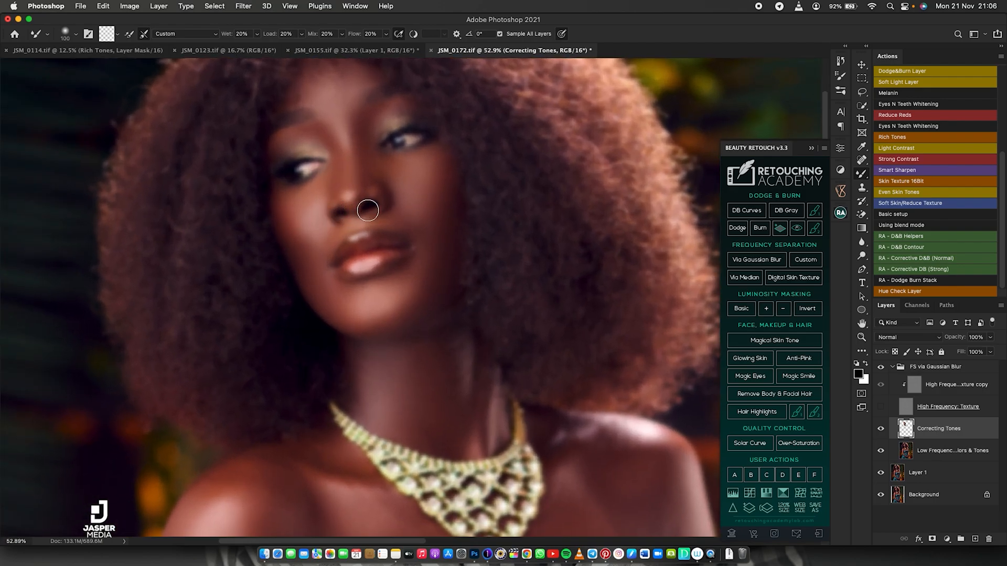
{"action": "left_click", "coordinate": [369, 221]}
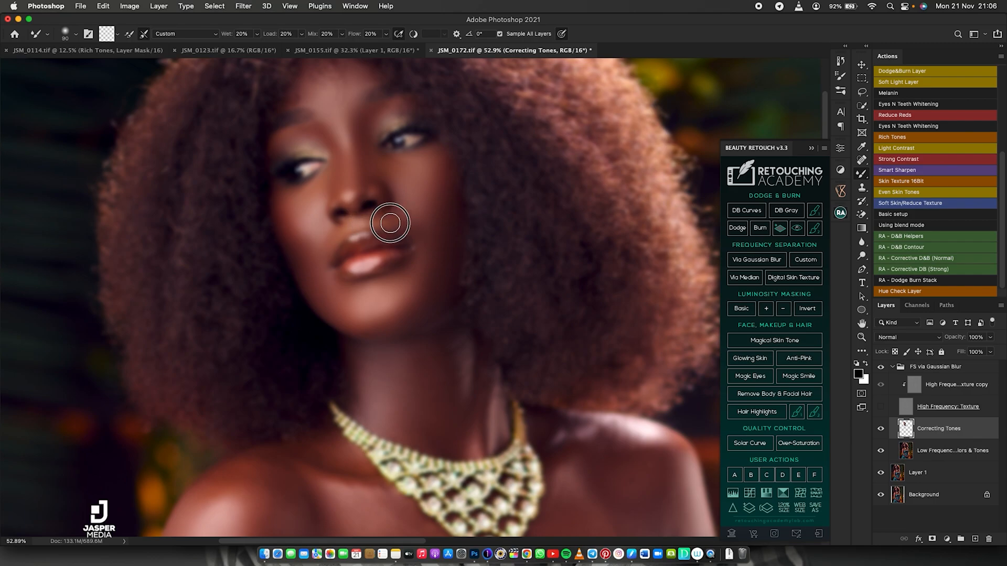
{"action": "mouse_move", "coordinate": [355, 244]}
{"action": "left_mouse_down"}
{"action": "mouse_move", "coordinate": [350, 252]}
{"action": "mouse_move", "coordinate": [380, 244]}
{"action": "left_mouse_up"}
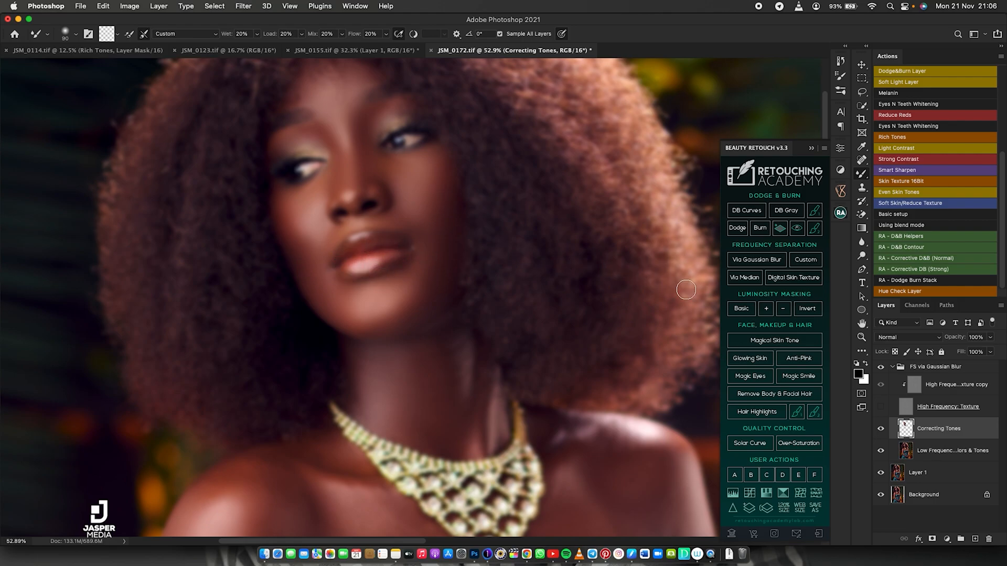
Step: Show the High Frequency: Texture layer and compare the face with and without the FS via Gaussian Blur group
{"action": "left_click", "coordinate": [879, 387]}
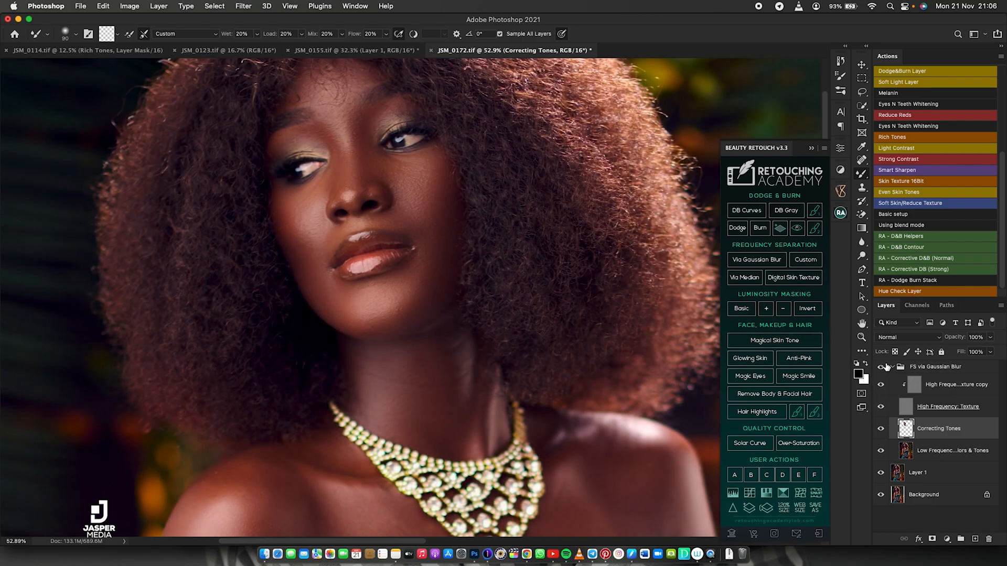
{"action": "left_click", "coordinate": [882, 368]}
{"action": "left_click", "coordinate": [882, 368]}
{"action": "left_click", "coordinate": [882, 369]}
{"action": "left_click", "coordinate": [882, 369]}
{"action": "left_click", "coordinate": [882, 369]}
{"action": "left_click", "coordinate": [881, 369]}
{"action": "left_click", "coordinate": [882, 368]}
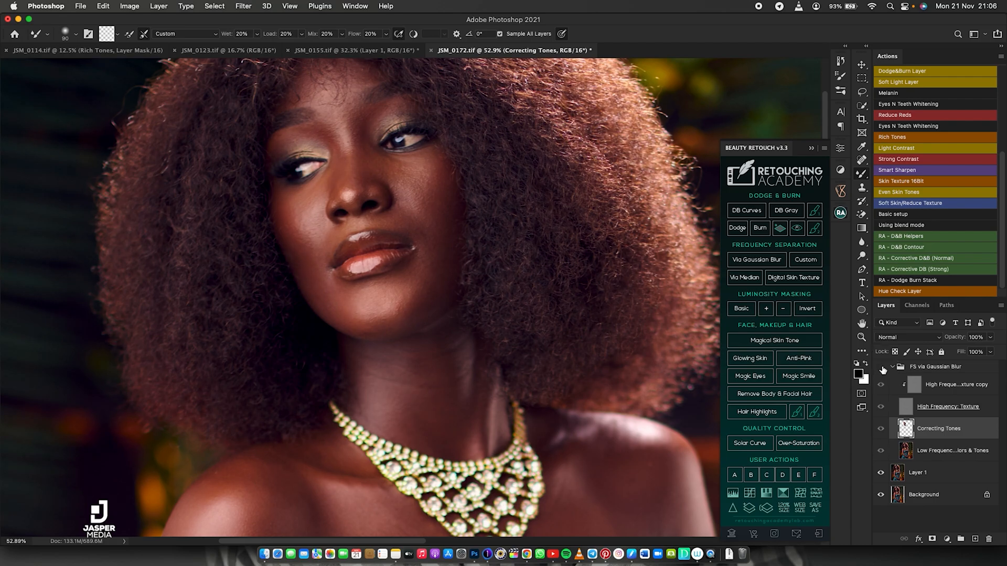
{"action": "left_click", "coordinate": [882, 369]}
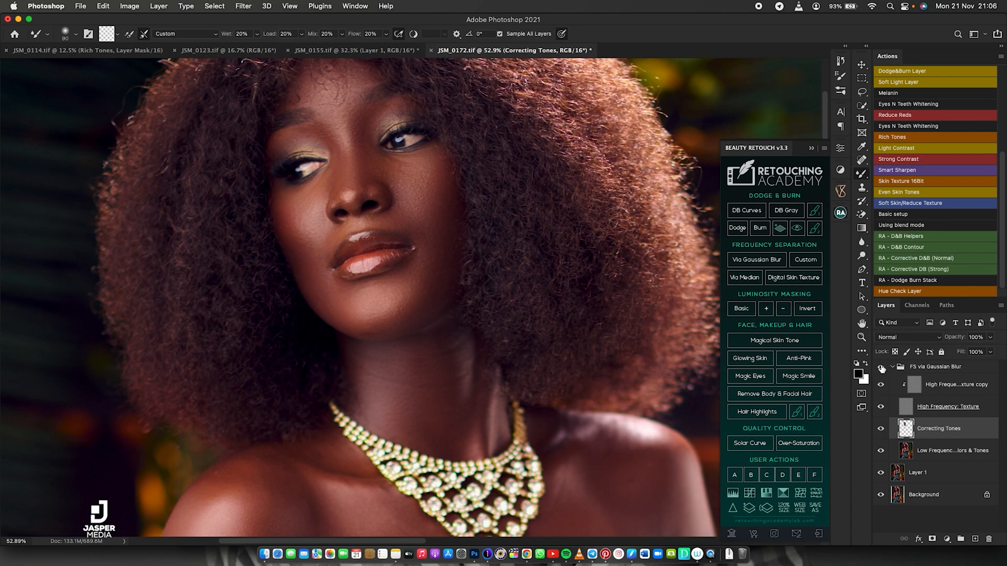
Step: Hide the High Frequency: Texture layer and blend the skin tones across the shoulder and chest around the necklace
{"action": "left_click", "coordinate": [882, 408]}
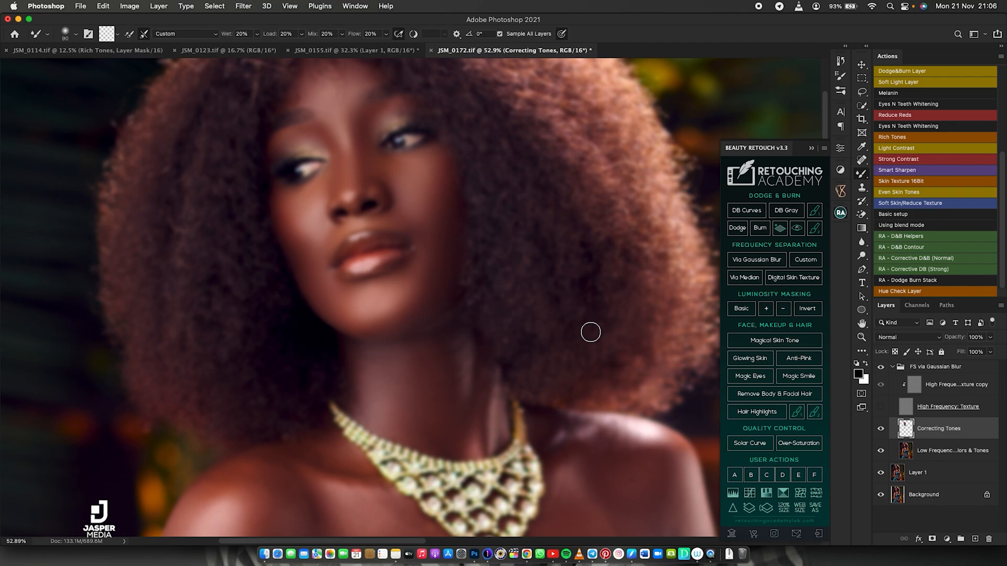
{"action": "scroll", "coordinate": [542, 311], "scroll_direction": "down", "scroll_amount": 5}
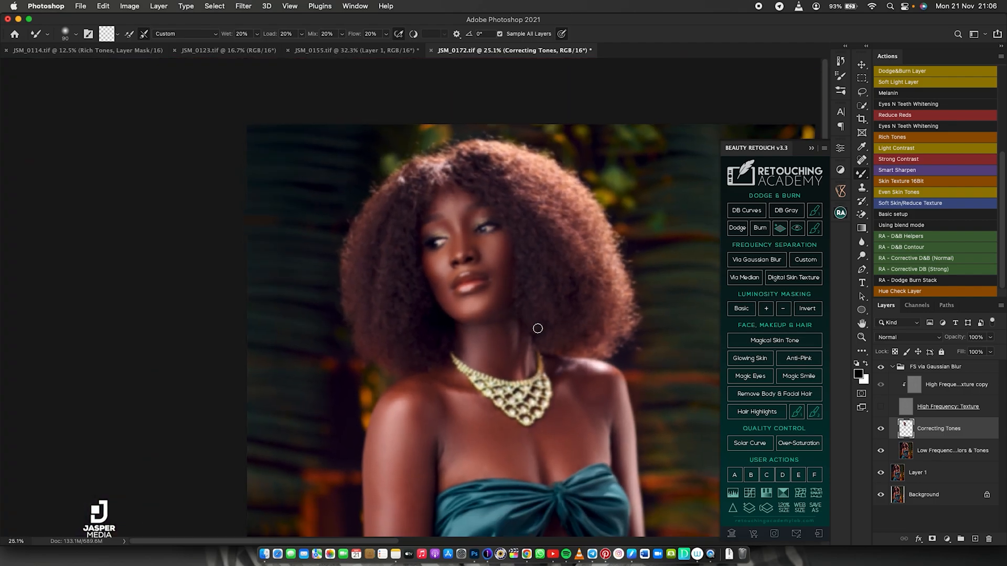
{"action": "left_click_drag", "start_coordinate": [544, 349], "coordinate": [530, 276]}
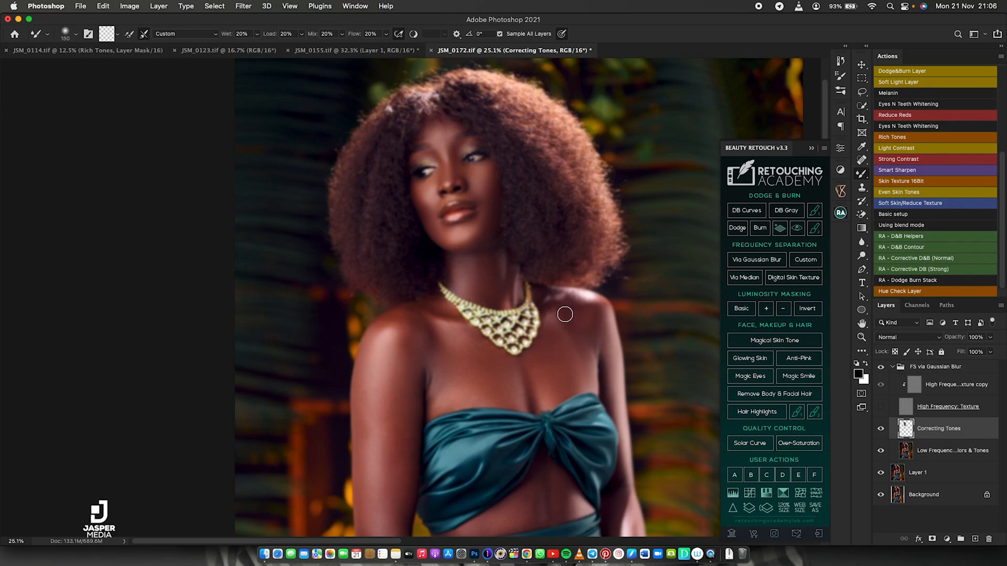
{"action": "mouse_move", "coordinate": [567, 306]}
{"action": "left_mouse_down"}
{"action": "mouse_move", "coordinate": [598, 311]}
{"action": "mouse_move", "coordinate": [600, 303]}
{"action": "mouse_move", "coordinate": [597, 334]}
{"action": "mouse_move", "coordinate": [552, 329]}
{"action": "left_mouse_up"}
{"action": "mouse_move", "coordinate": [551, 373]}
{"action": "left_mouse_down"}
{"action": "mouse_move", "coordinate": [571, 366]}
{"action": "mouse_move", "coordinate": [578, 381]}
{"action": "mouse_move", "coordinate": [568, 362]}
{"action": "mouse_move", "coordinate": [534, 366]}
{"action": "mouse_move", "coordinate": [547, 389]}
{"action": "mouse_move", "coordinate": [558, 365]}
{"action": "mouse_move", "coordinate": [549, 365]}
{"action": "mouse_move", "coordinate": [570, 363]}
{"action": "mouse_move", "coordinate": [580, 331]}
{"action": "mouse_move", "coordinate": [593, 331]}
{"action": "mouse_move", "coordinate": [518, 373]}
{"action": "mouse_move", "coordinate": [518, 391]}
{"action": "mouse_move", "coordinate": [497, 380]}
{"action": "mouse_move", "coordinate": [471, 338]}
{"action": "mouse_move", "coordinate": [478, 354]}
{"action": "mouse_move", "coordinate": [450, 330]}
{"action": "left_mouse_up"}
{"action": "key", "text": "bracketright"}
{"action": "mouse_move", "coordinate": [452, 330]}
{"action": "left_mouse_down"}
{"action": "mouse_move", "coordinate": [407, 322]}
{"action": "mouse_move", "coordinate": [386, 330]}
{"action": "mouse_move", "coordinate": [461, 392]}
{"action": "mouse_move", "coordinate": [472, 371]}
{"action": "mouse_move", "coordinate": [567, 370]}
{"action": "left_mouse_up"}
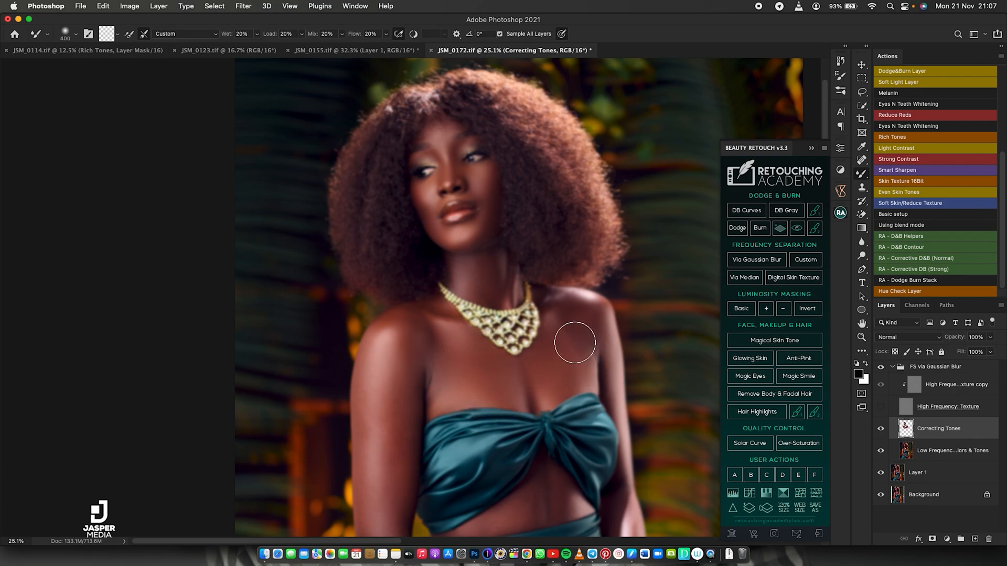
Step: Smooth the tones along the upper arm and forearm and over both hands with the Mixer Brush
{"action": "left_click_drag", "start_coordinate": [488, 372], "coordinate": [512, 285]}
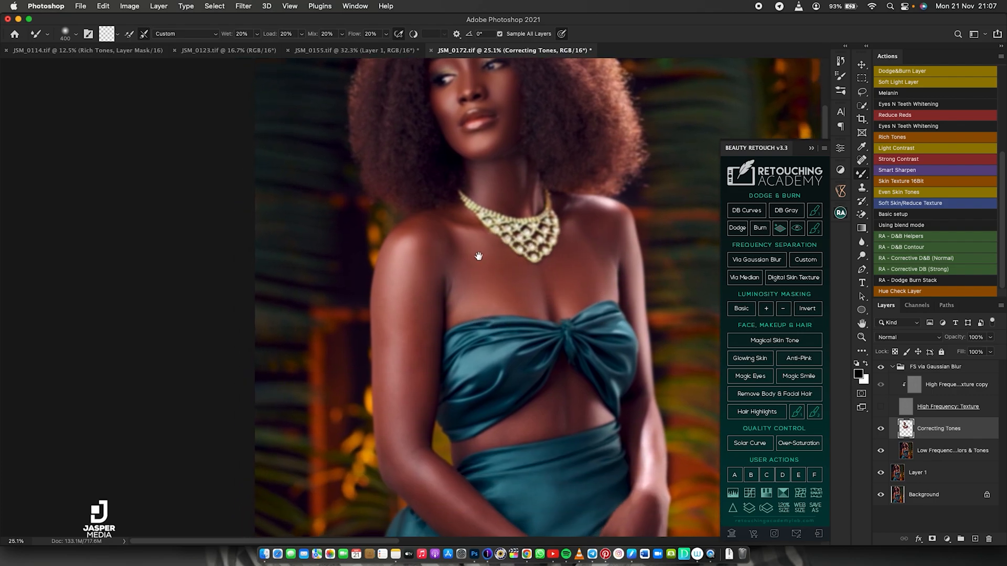
{"action": "mouse_move", "coordinate": [400, 277]}
{"action": "left_mouse_down"}
{"action": "mouse_move", "coordinate": [421, 263]}
{"action": "mouse_move", "coordinate": [414, 422]}
{"action": "left_mouse_up"}
{"action": "mouse_move", "coordinate": [406, 352]}
{"action": "left_mouse_down"}
{"action": "mouse_move", "coordinate": [387, 288]}
{"action": "mouse_move", "coordinate": [391, 261]}
{"action": "mouse_move", "coordinate": [387, 401]}
{"action": "mouse_move", "coordinate": [409, 410]}
{"action": "mouse_move", "coordinate": [415, 252]}
{"action": "left_mouse_up"}
{"action": "mouse_move", "coordinate": [411, 328]}
{"action": "left_mouse_down"}
{"action": "mouse_move", "coordinate": [419, 368]}
{"action": "mouse_move", "coordinate": [402, 370]}
{"action": "mouse_move", "coordinate": [393, 352]}
{"action": "mouse_move", "coordinate": [424, 386]}
{"action": "mouse_move", "coordinate": [433, 375]}
{"action": "mouse_move", "coordinate": [411, 372]}
{"action": "mouse_move", "coordinate": [500, 435]}
{"action": "mouse_move", "coordinate": [467, 415]}
{"action": "mouse_move", "coordinate": [484, 432]}
{"action": "mouse_move", "coordinate": [543, 453]}
{"action": "mouse_move", "coordinate": [458, 396]}
{"action": "mouse_move", "coordinate": [412, 336]}
{"action": "mouse_move", "coordinate": [453, 393]}
{"action": "mouse_move", "coordinate": [555, 467]}
{"action": "left_mouse_up"}
{"action": "key", "text": "["}
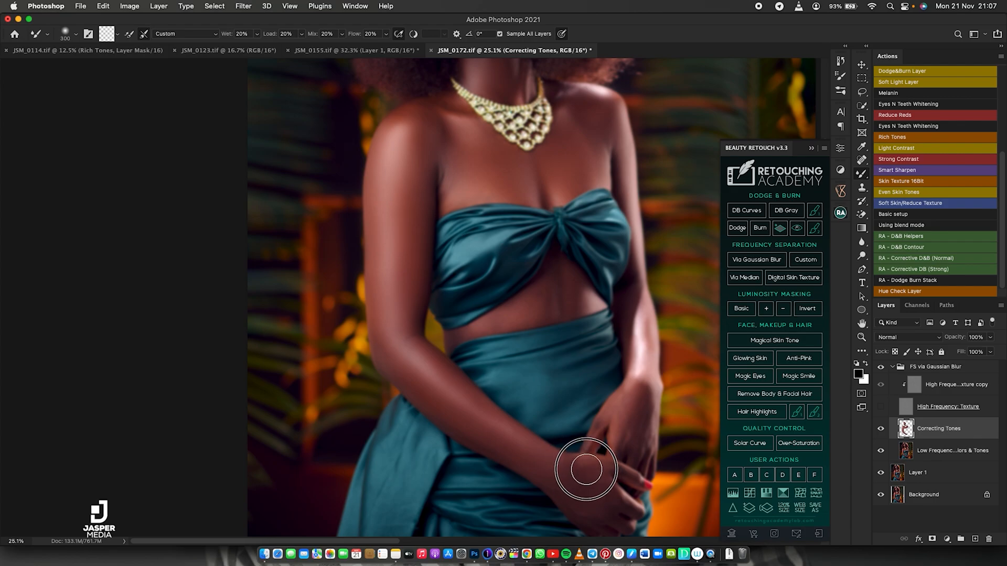
{"action": "mouse_move", "coordinate": [564, 504]}
{"action": "left_mouse_down"}
{"action": "mouse_move", "coordinate": [607, 501]}
{"action": "mouse_move", "coordinate": [625, 407]}
{"action": "left_mouse_up"}
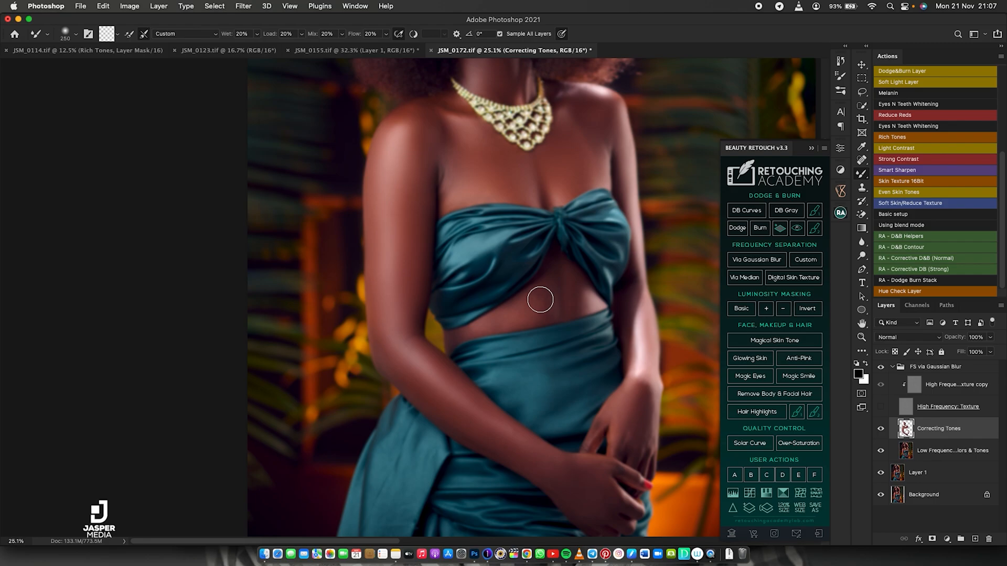
Step: Blend the skin tones on the midriff between the top and skirt and on the exposed thigh
{"action": "mouse_move", "coordinate": [551, 290]}
{"action": "left_mouse_down"}
{"action": "mouse_move", "coordinate": [551, 271]}
{"action": "mouse_move", "coordinate": [570, 281]}
{"action": "mouse_move", "coordinate": [565, 299]}
{"action": "mouse_move", "coordinate": [575, 293]}
{"action": "mouse_move", "coordinate": [580, 311]}
{"action": "mouse_move", "coordinate": [574, 299]}
{"action": "left_mouse_up"}
{"action": "mouse_move", "coordinate": [548, 311]}
{"action": "left_mouse_down"}
{"action": "mouse_move", "coordinate": [543, 300]}
{"action": "mouse_move", "coordinate": [494, 324]}
{"action": "mouse_move", "coordinate": [528, 299]}
{"action": "mouse_move", "coordinate": [540, 313]}
{"action": "mouse_move", "coordinate": [472, 328]}
{"action": "mouse_move", "coordinate": [499, 326]}
{"action": "mouse_move", "coordinate": [549, 290]}
{"action": "mouse_move", "coordinate": [546, 307]}
{"action": "mouse_move", "coordinate": [559, 277]}
{"action": "mouse_move", "coordinate": [569, 299]}
{"action": "mouse_move", "coordinate": [546, 317]}
{"action": "mouse_move", "coordinate": [556, 317]}
{"action": "left_mouse_up"}
{"action": "scroll", "coordinate": [574, 325], "scroll_direction": "down", "scroll_amount": 8}
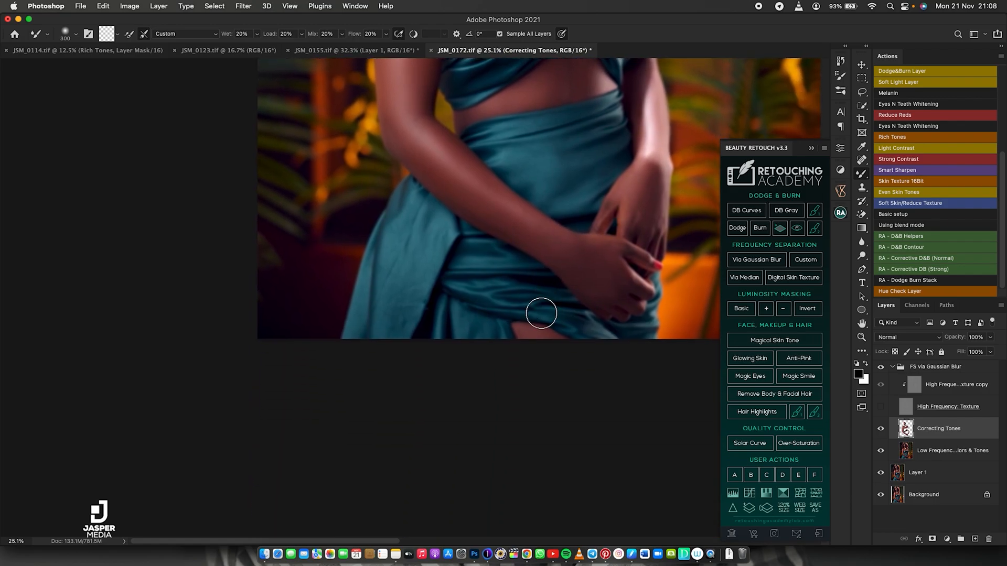
{"action": "left_click_drag", "start_coordinate": [533, 337], "coordinate": [532, 331]}
Step: Smooth the tones in the fabric folds of the skirt, its side drape and the teal top
{"action": "mouse_move", "coordinate": [411, 315]}
{"action": "left_mouse_down"}
{"action": "mouse_move", "coordinate": [399, 253]}
{"action": "mouse_move", "coordinate": [433, 252]}
{"action": "mouse_move", "coordinate": [399, 324]}
{"action": "left_mouse_up"}
{"action": "mouse_move", "coordinate": [443, 239]}
{"action": "left_mouse_down"}
{"action": "mouse_move", "coordinate": [400, 214]}
{"action": "mouse_move", "coordinate": [392, 268]}
{"action": "mouse_move", "coordinate": [427, 254]}
{"action": "mouse_move", "coordinate": [433, 220]}
{"action": "mouse_move", "coordinate": [412, 220]}
{"action": "mouse_move", "coordinate": [394, 308]}
{"action": "mouse_move", "coordinate": [411, 307]}
{"action": "mouse_move", "coordinate": [371, 304]}
{"action": "mouse_move", "coordinate": [364, 321]}
{"action": "mouse_move", "coordinate": [359, 299]}
{"action": "mouse_move", "coordinate": [400, 238]}
{"action": "mouse_move", "coordinate": [445, 232]}
{"action": "mouse_move", "coordinate": [470, 267]}
{"action": "left_mouse_up"}
{"action": "mouse_move", "coordinate": [526, 171]}
{"action": "left_mouse_down"}
{"action": "mouse_move", "coordinate": [569, 163]}
{"action": "mouse_move", "coordinate": [570, 178]}
{"action": "mouse_move", "coordinate": [587, 185]}
{"action": "mouse_move", "coordinate": [608, 167]}
{"action": "mouse_move", "coordinate": [546, 197]}
{"action": "mouse_move", "coordinate": [553, 189]}
{"action": "mouse_move", "coordinate": [531, 163]}
{"action": "mouse_move", "coordinate": [571, 137]}
{"action": "mouse_move", "coordinate": [539, 139]}
{"action": "mouse_move", "coordinate": [528, 162]}
{"action": "mouse_move", "coordinate": [543, 133]}
{"action": "mouse_move", "coordinate": [519, 128]}
{"action": "mouse_move", "coordinate": [579, 119]}
{"action": "mouse_move", "coordinate": [504, 151]}
{"action": "left_mouse_up"}
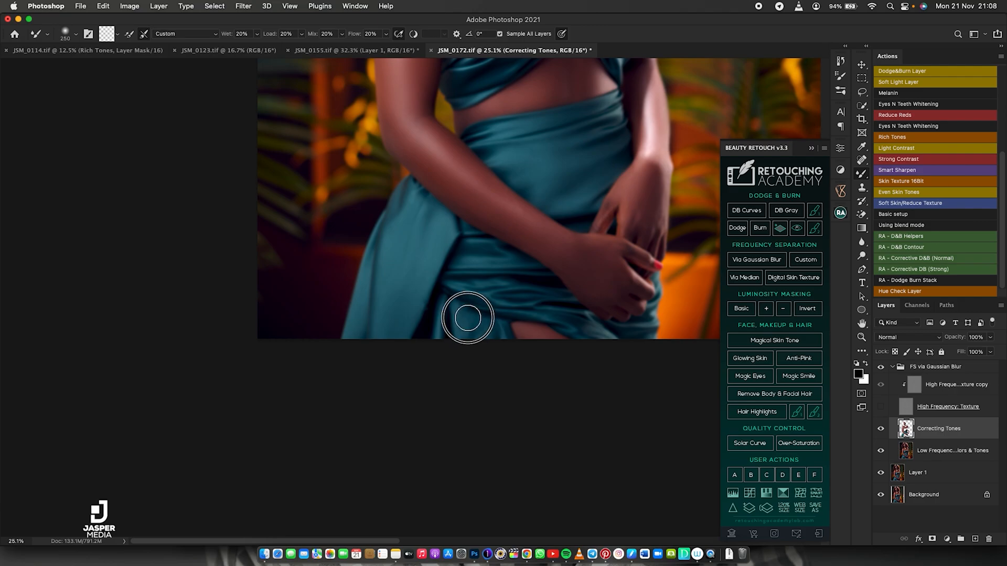
{"action": "mouse_move", "coordinate": [483, 297]}
{"action": "left_mouse_down"}
{"action": "mouse_move", "coordinate": [440, 281]}
{"action": "mouse_move", "coordinate": [454, 285]}
{"action": "mouse_move", "coordinate": [473, 255]}
{"action": "mouse_move", "coordinate": [571, 326]}
{"action": "mouse_move", "coordinate": [477, 285]}
{"action": "mouse_move", "coordinate": [499, 264]}
{"action": "mouse_move", "coordinate": [486, 251]}
{"action": "left_mouse_up"}
{"action": "left_click_drag", "start_coordinate": [424, 230], "coordinate": [419, 209]}
{"action": "left_click_drag", "start_coordinate": [415, 200], "coordinate": [408, 204]}
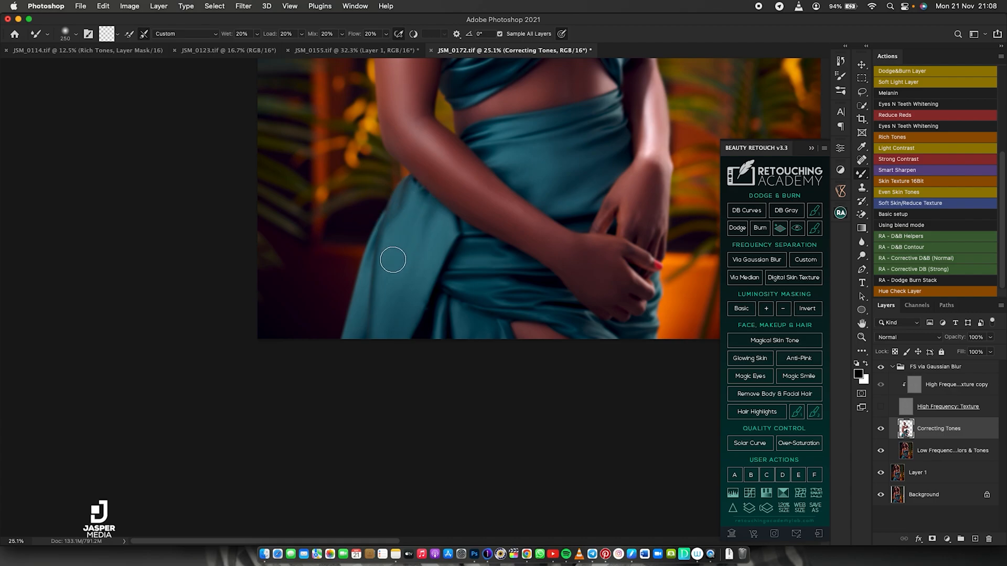
{"action": "left_click_drag", "start_coordinate": [553, 225], "coordinate": [546, 266]}
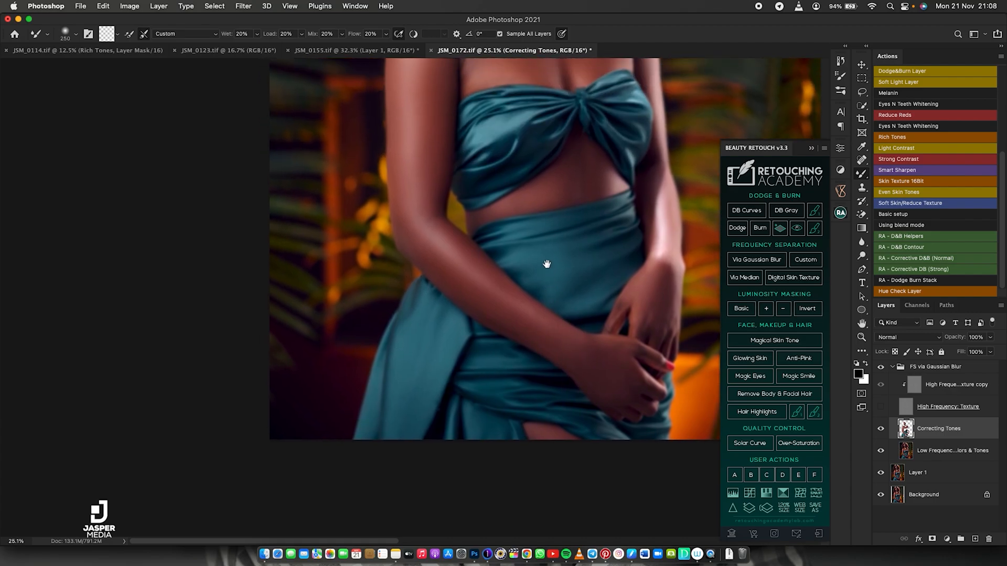
{"action": "mouse_move", "coordinate": [494, 162]}
{"action": "left_mouse_down"}
{"action": "mouse_move", "coordinate": [522, 139]}
{"action": "mouse_move", "coordinate": [514, 146]}
{"action": "mouse_move", "coordinate": [530, 157]}
{"action": "mouse_move", "coordinate": [528, 180]}
{"action": "mouse_move", "coordinate": [638, 130]}
{"action": "mouse_move", "coordinate": [496, 150]}
{"action": "mouse_move", "coordinate": [478, 188]}
{"action": "mouse_move", "coordinate": [528, 172]}
{"action": "mouse_move", "coordinate": [474, 212]}
{"action": "mouse_move", "coordinate": [541, 164]}
{"action": "mouse_move", "coordinate": [507, 146]}
{"action": "mouse_move", "coordinate": [535, 134]}
{"action": "left_mouse_up"}
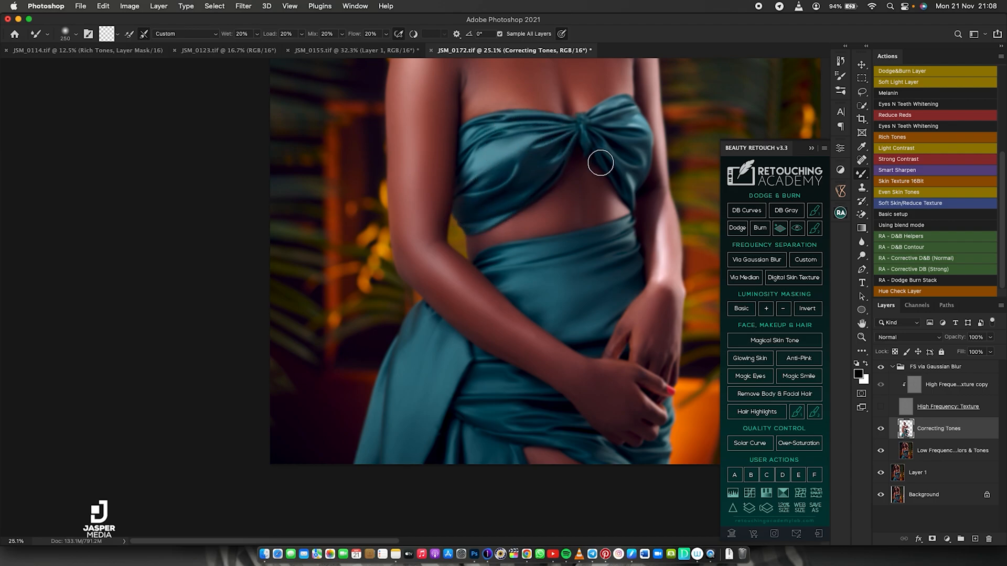
Step: Show the High Frequency: Texture layer, then collapse the FS via Gaussian Blur group and toggle it to compare the portrait
{"action": "left_click", "coordinate": [881, 412]}
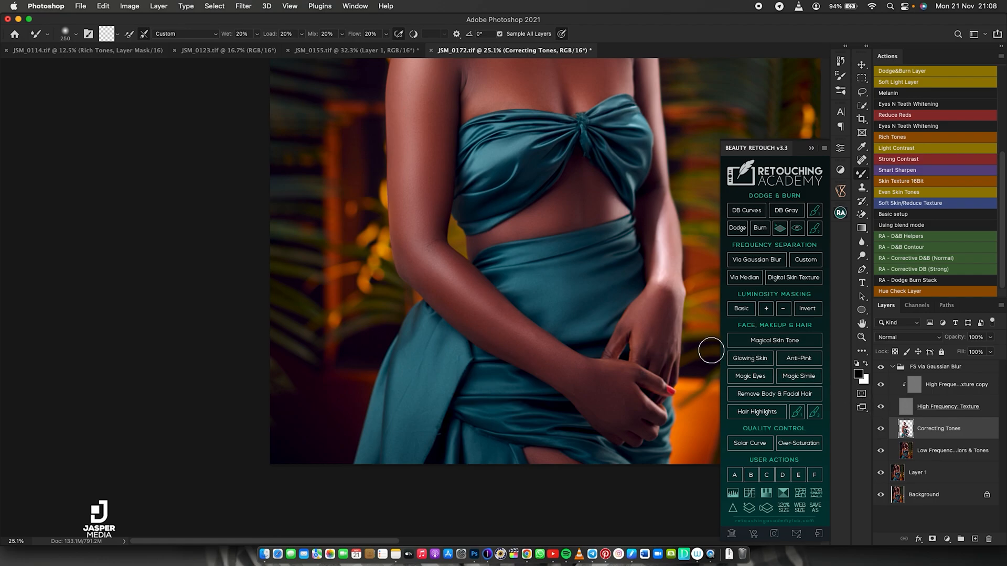
{"action": "scroll", "coordinate": [556, 259], "scroll_direction": "up", "scroll_amount": 10}
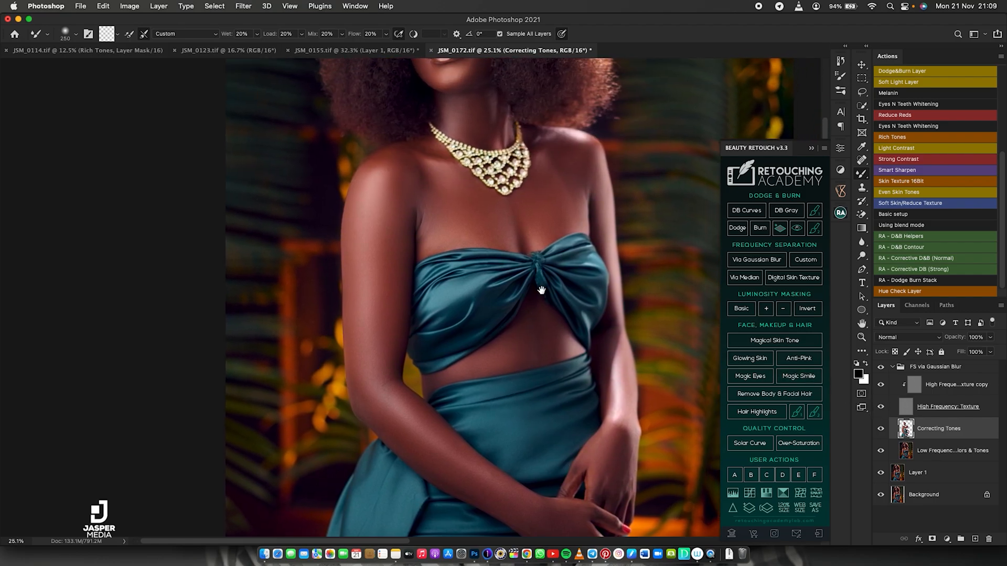
{"action": "scroll", "coordinate": [544, 298], "scroll_direction": "up", "scroll_amount": 3}
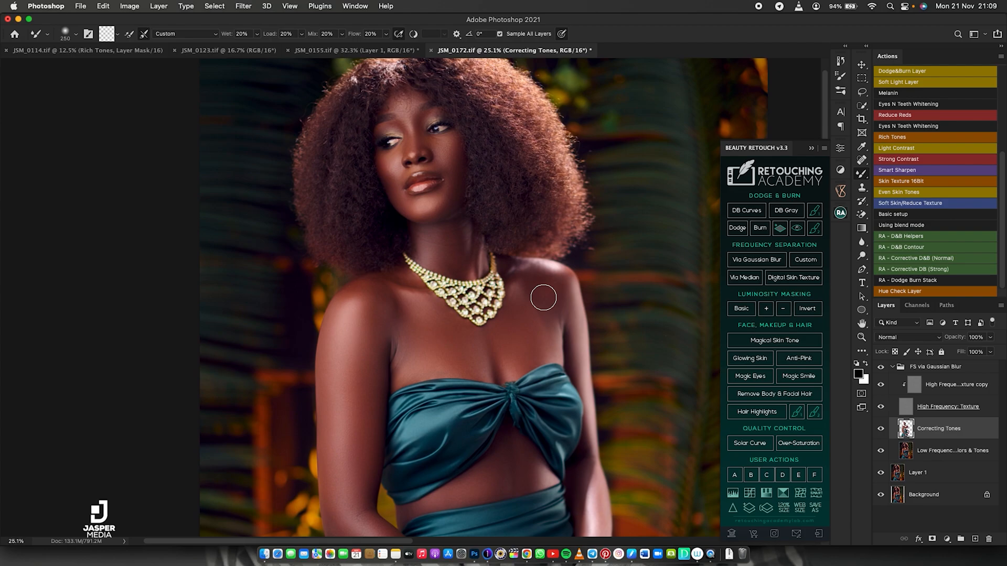
{"action": "left_click_drag", "start_coordinate": [497, 288], "coordinate": [510, 284]}
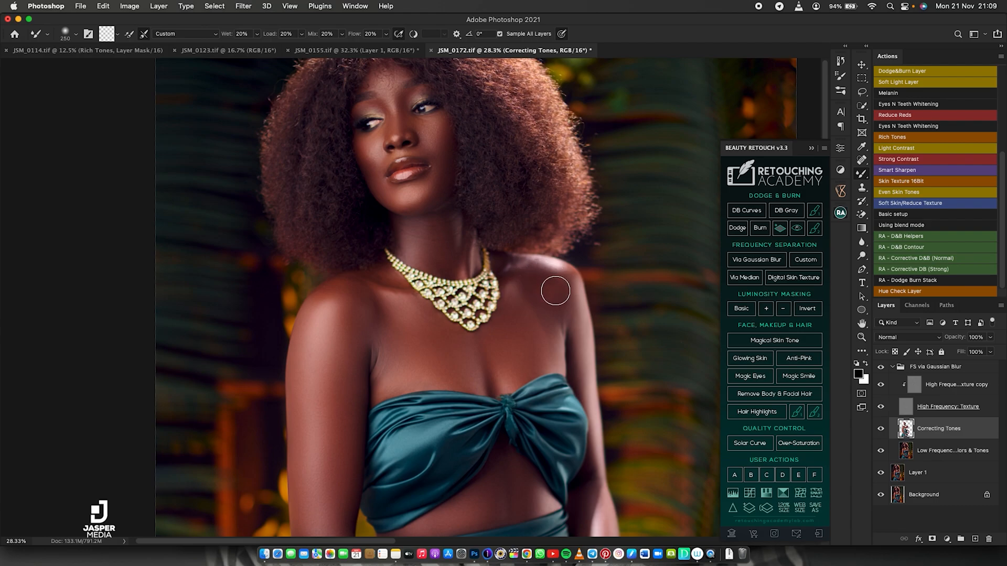
{"action": "left_click_drag", "start_coordinate": [549, 288], "coordinate": [522, 289]}
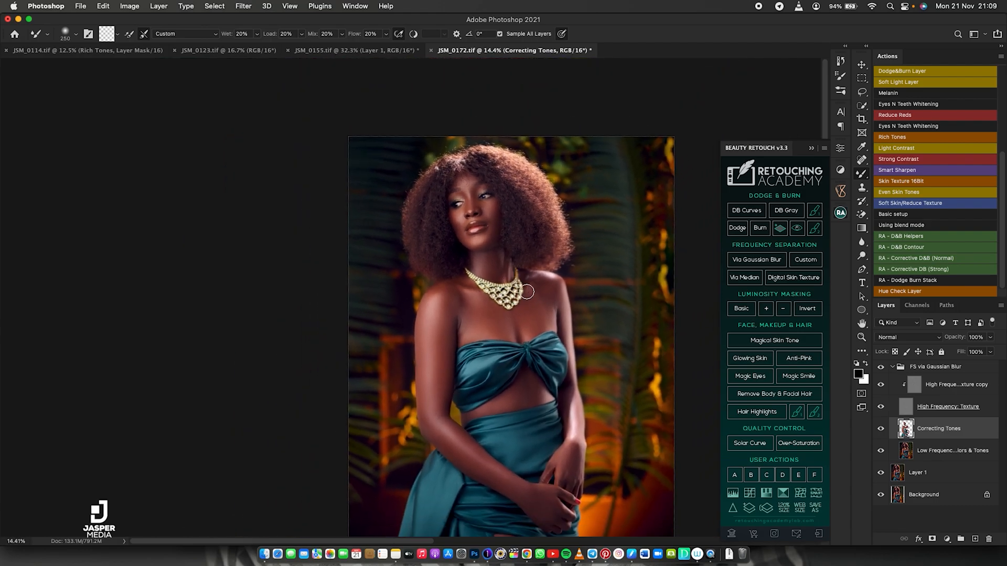
{"action": "mouse_move", "coordinate": [545, 340]}
{"action": "left_mouse_down"}
{"action": "mouse_move", "coordinate": [529, 286]}
{"action": "mouse_move", "coordinate": [546, 274]}
{"action": "left_mouse_up"}
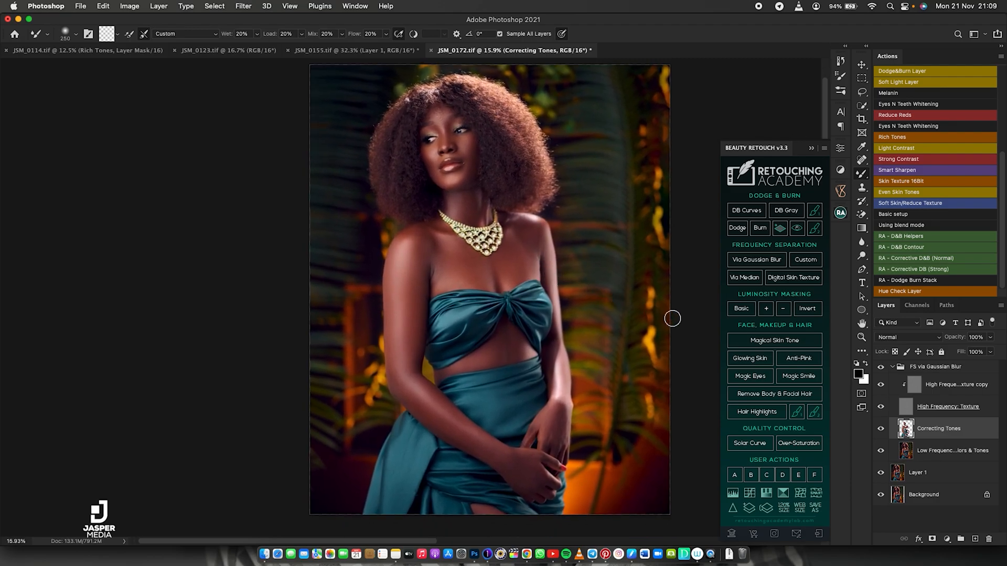
{"action": "left_click", "coordinate": [890, 367]}
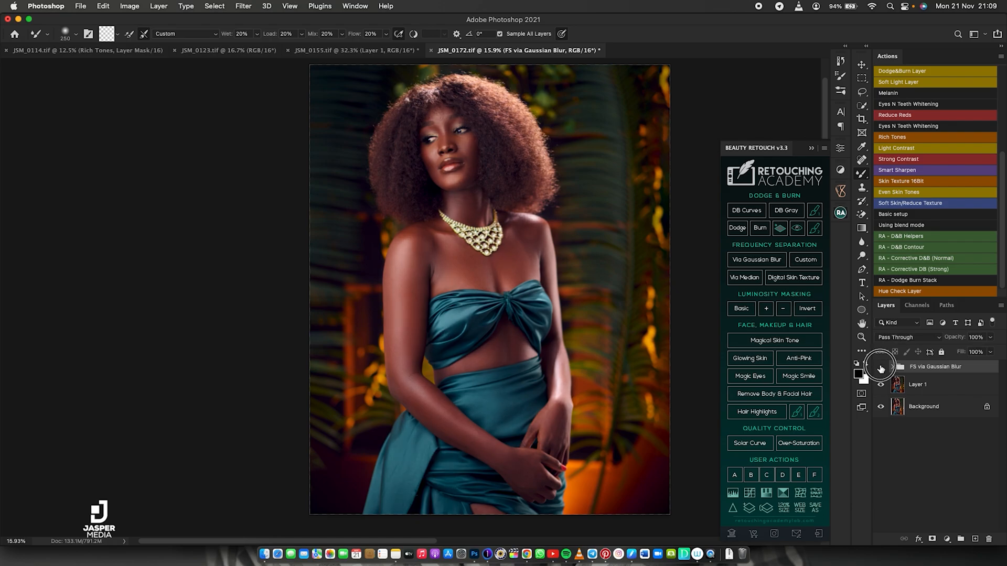
{"action": "left_click", "coordinate": [881, 367]}
Step: Run the RA - Corrective DB (Strong) and RA - D&B Helpers actions above the frequency separation group
{"action": "left_click", "coordinate": [900, 271]}
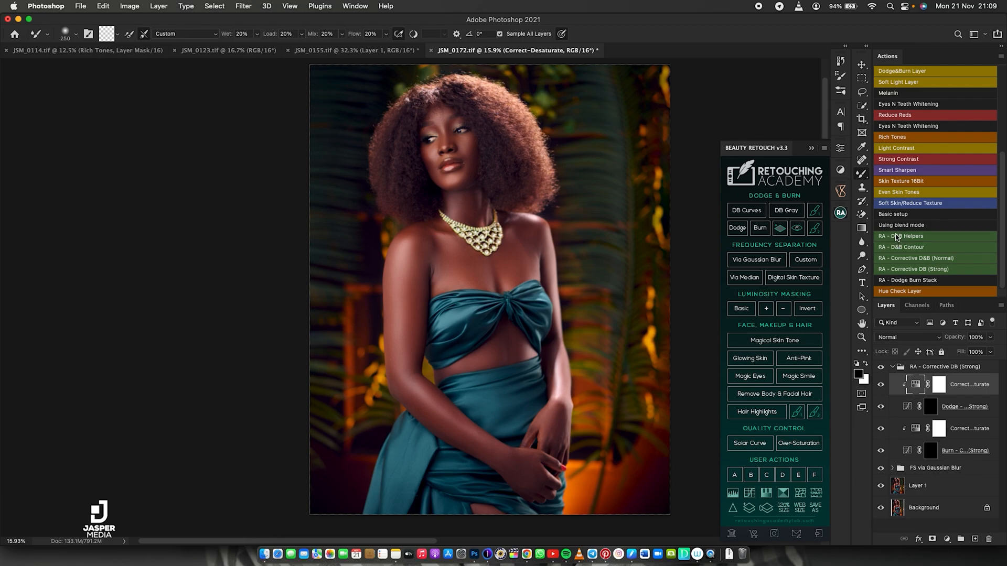
{"action": "left_click", "coordinate": [897, 236]}
Step: Show the ADJUST VISIBILITY and Luminosity - Check layers and set the visibility curve's upper point to input 187, output 164
{"action": "left_click", "coordinate": [881, 388]}
{"action": "left_click", "coordinate": [881, 407]}
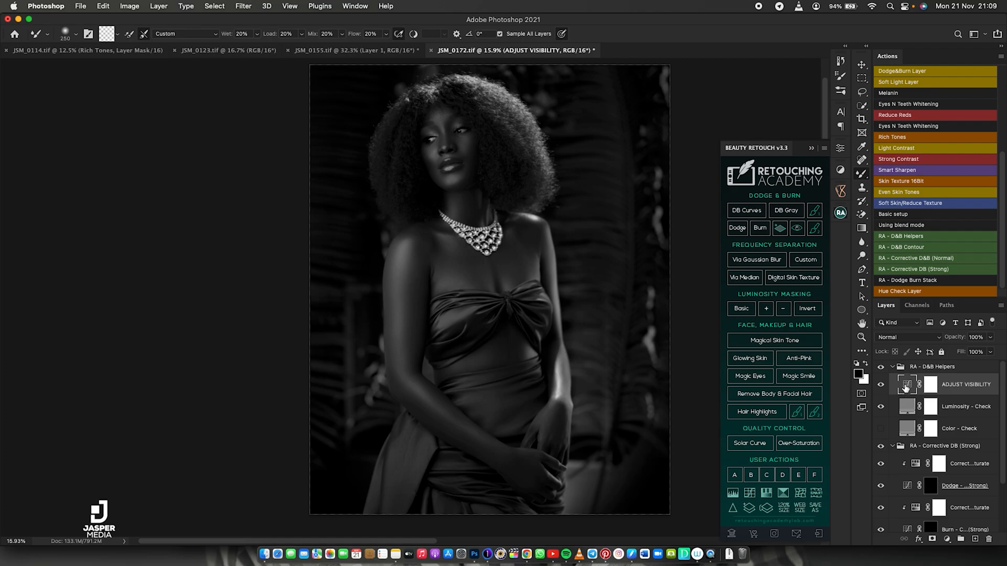
{"action": "double_click", "coordinate": [905, 387]}
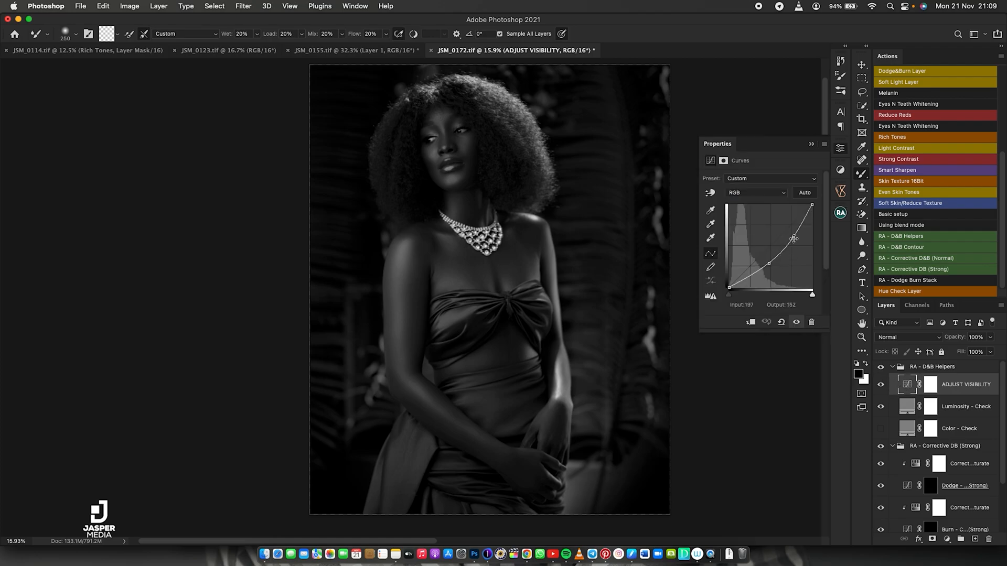
{"action": "mouse_move", "coordinate": [793, 239]}
{"action": "left_mouse_down"}
{"action": "mouse_move", "coordinate": [795, 227]}
{"action": "mouse_move", "coordinate": [790, 234]}
{"action": "left_mouse_up"}
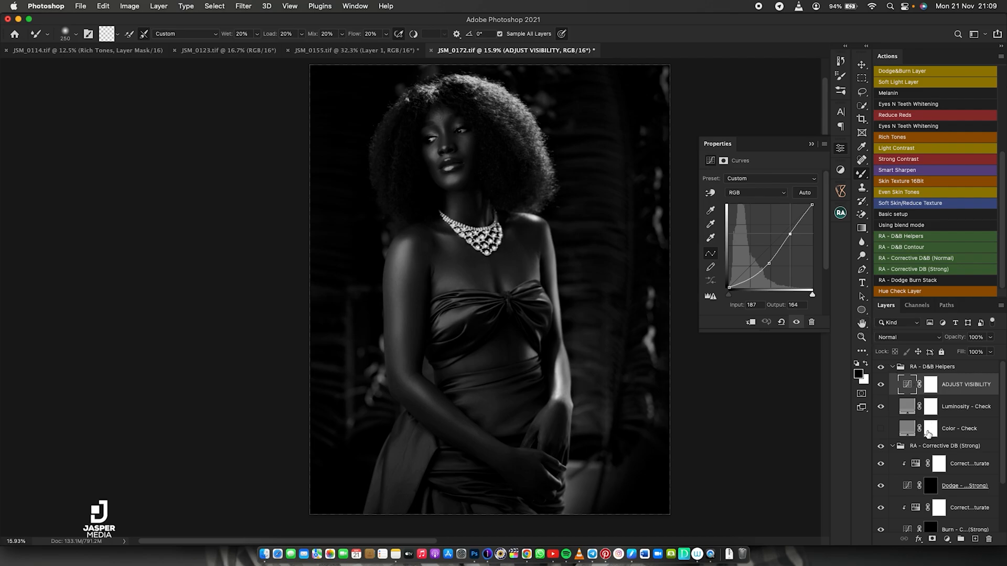
Step: Switch from the Mixer Brush to the regular Brush tool for dodging and burning the face
{"action": "left_click_drag", "start_coordinate": [459, 148], "coordinate": [510, 150]}
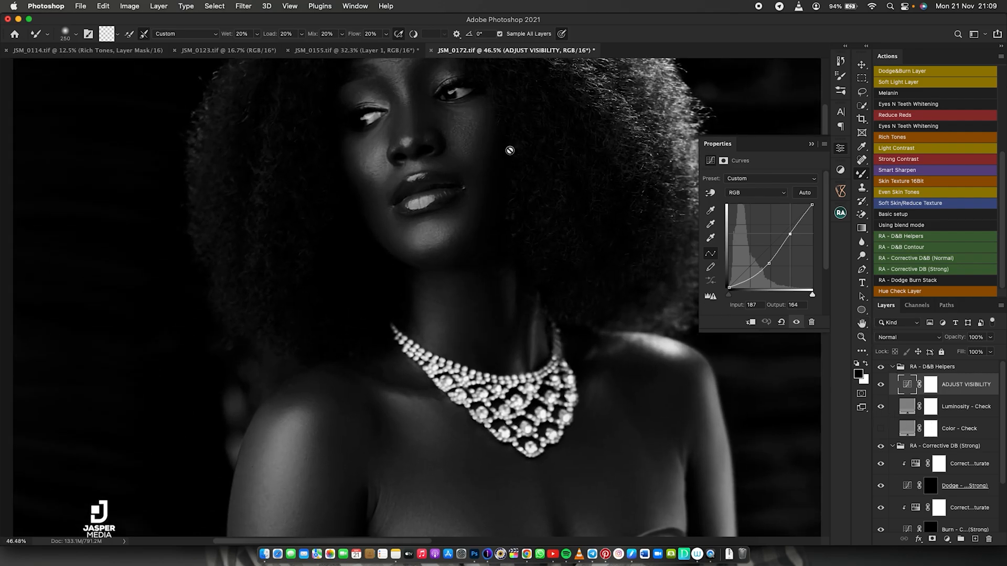
{"action": "scroll", "coordinate": [517, 153], "scroll_direction": "up", "scroll_amount": 5}
{"action": "scroll", "coordinate": [485, 243], "scroll_direction": "right", "scroll_amount": 3}
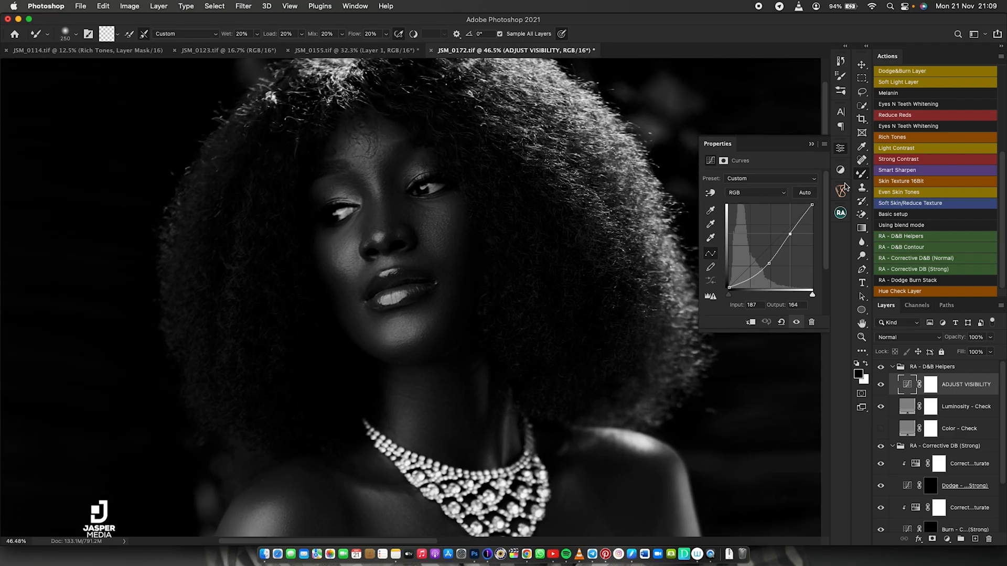
{"action": "left_click", "coordinate": [862, 178]}
{"action": "left_click", "coordinate": [902, 172]}
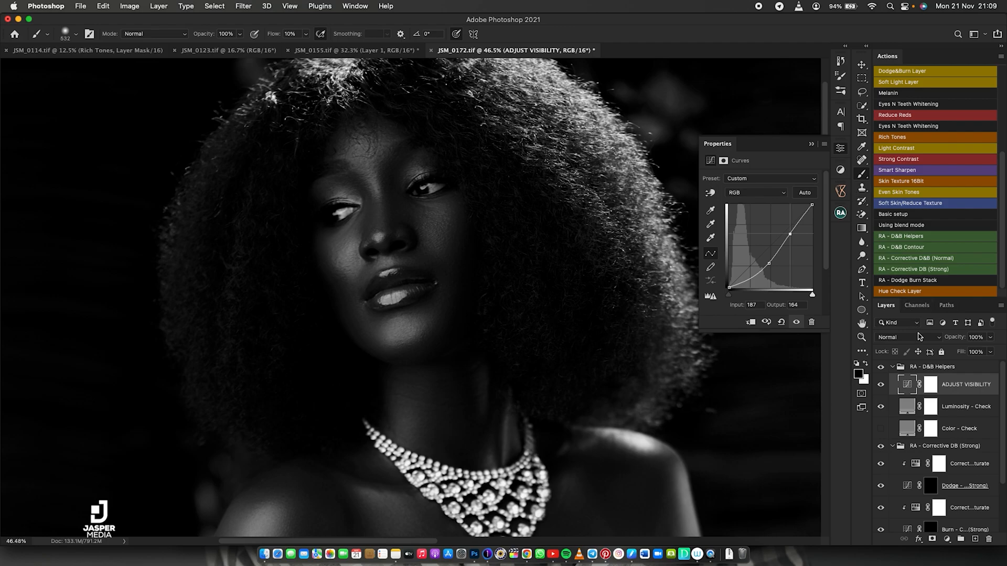
Step: Target the Dodge - Corrective (Strong) layer mask with a white brush at 1% flow and 150 px size
{"action": "left_click", "coordinate": [930, 486]}
{"action": "key", "text": "x"}
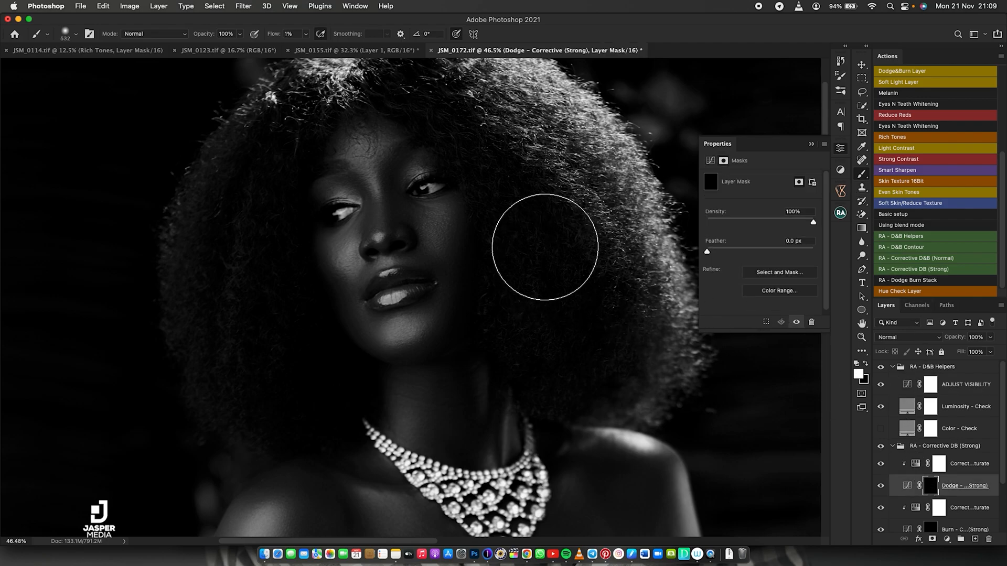
{"action": "key", "text": "bracketleft"}
{"action": "key", "text": "bracketleft"}
{"action": "key", "text": "bracketleft"}
{"action": "key", "text": "bracketleft"}
{"action": "key", "text": "bracketleft"}
{"action": "key", "text": "bracketleft"}
{"action": "key", "text": "bracketleft"}
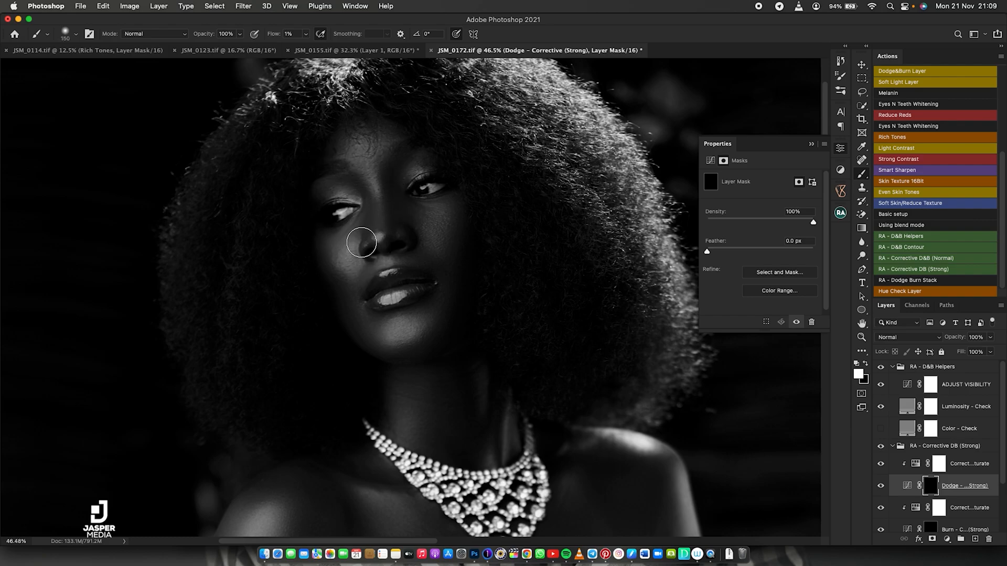
Step: Dodge the dark patches on the brighter cheek, below the eye and beside the nose, using a smaller brush
{"action": "key", "text": "bracketleft"}
{"action": "left_click", "coordinate": [342, 244]}
{"action": "left_click", "coordinate": [338, 247]}
{"action": "left_click", "coordinate": [335, 249]}
{"action": "left_click", "coordinate": [336, 256]}
{"action": "left_click", "coordinate": [356, 232]}
{"action": "left_click_drag", "start_coordinate": [357, 232], "coordinate": [361, 234]}
{"action": "key", "text": "bracketleft"}
{"action": "left_click_drag", "start_coordinate": [361, 224], "coordinate": [333, 243]}
{"action": "left_click", "coordinate": [359, 226]}
{"action": "left_click", "coordinate": [363, 225]}
Step: Dodge the shadowed skin between the nose and the near corner of the mouth with a 70 to 90 px brush
{"action": "left_click_drag", "start_coordinate": [357, 288], "coordinate": [361, 277]}
{"action": "left_click", "coordinate": [362, 277]}
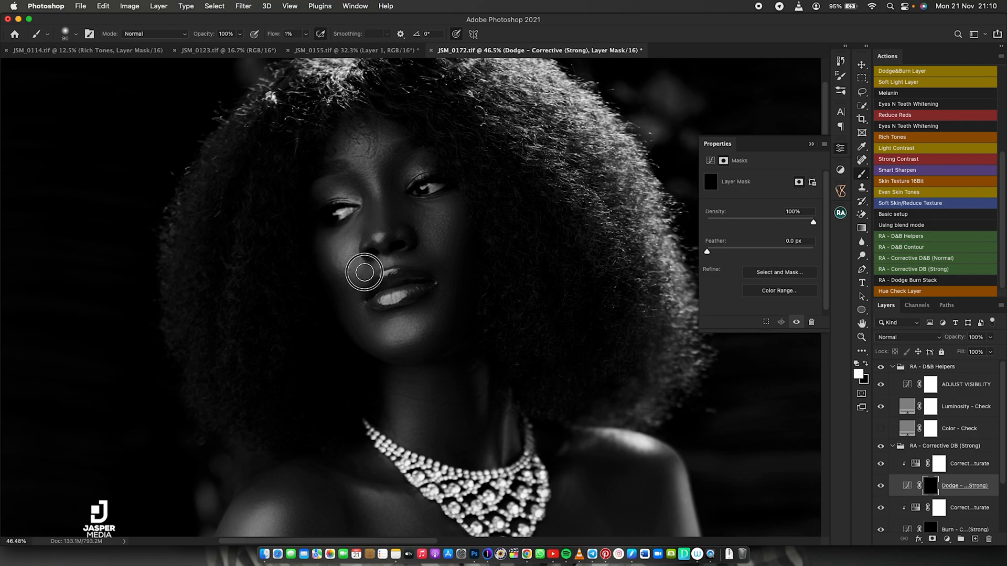
{"action": "left_click", "coordinate": [362, 273]}
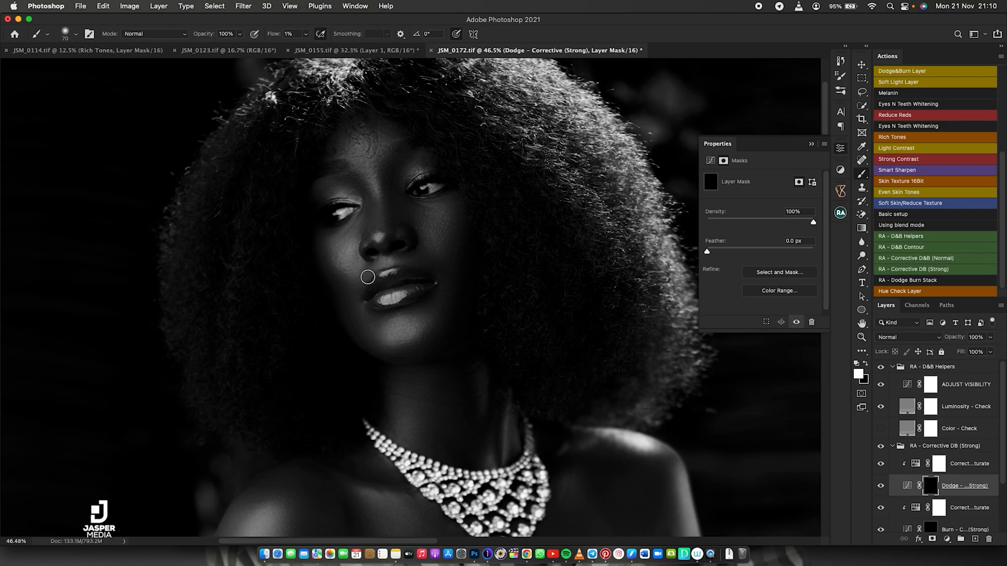
{"action": "mouse_move", "coordinate": [363, 283]}
{"action": "left_mouse_down"}
{"action": "mouse_move", "coordinate": [367, 262]}
{"action": "mouse_move", "coordinate": [360, 293]}
{"action": "mouse_move", "coordinate": [362, 270]}
{"action": "left_mouse_up"}
{"action": "left_click", "coordinate": [365, 270]}
Step: Dodge the uneven dark spots under the far eye, along the near brow, and beside the mouth on the Dodge mask
{"action": "left_click", "coordinate": [427, 221]}
{"action": "mouse_move", "coordinate": [381, 172]}
{"action": "left_mouse_down"}
{"action": "mouse_move", "coordinate": [360, 165]}
{"action": "mouse_move", "coordinate": [354, 146]}
{"action": "mouse_move", "coordinate": [375, 170]}
{"action": "mouse_move", "coordinate": [376, 158]}
{"action": "mouse_move", "coordinate": [341, 184]}
{"action": "left_mouse_up"}
{"action": "mouse_move", "coordinate": [426, 222]}
{"action": "left_mouse_down"}
{"action": "mouse_move", "coordinate": [455, 209]}
{"action": "mouse_move", "coordinate": [431, 223]}
{"action": "mouse_move", "coordinate": [439, 237]}
{"action": "mouse_move", "coordinate": [452, 229]}
{"action": "mouse_move", "coordinate": [441, 227]}
{"action": "mouse_move", "coordinate": [445, 209]}
{"action": "mouse_move", "coordinate": [450, 226]}
{"action": "left_mouse_up"}
{"action": "left_click_drag", "start_coordinate": [414, 212], "coordinate": [439, 213]}
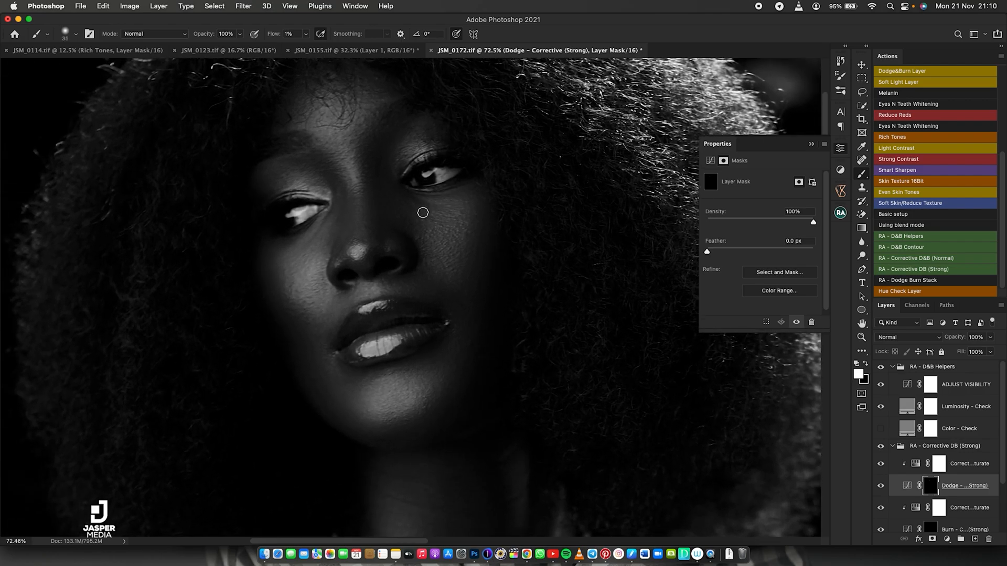
{"action": "mouse_move", "coordinate": [334, 249]}
{"action": "left_mouse_down"}
{"action": "mouse_move", "coordinate": [331, 227]}
{"action": "mouse_move", "coordinate": [332, 249]}
{"action": "mouse_move", "coordinate": [332, 229]}
{"action": "mouse_move", "coordinate": [316, 245]}
{"action": "mouse_move", "coordinate": [289, 245]}
{"action": "mouse_move", "coordinate": [332, 231]}
{"action": "mouse_move", "coordinate": [333, 241]}
{"action": "mouse_move", "coordinate": [335, 227]}
{"action": "mouse_move", "coordinate": [430, 221]}
{"action": "left_mouse_up"}
{"action": "mouse_move", "coordinate": [427, 213]}
{"action": "left_mouse_down"}
{"action": "mouse_move", "coordinate": [414, 200]}
{"action": "mouse_move", "coordinate": [432, 200]}
{"action": "mouse_move", "coordinate": [418, 209]}
{"action": "mouse_move", "coordinate": [436, 225]}
{"action": "mouse_move", "coordinate": [427, 218]}
{"action": "mouse_move", "coordinate": [418, 227]}
{"action": "mouse_move", "coordinate": [427, 209]}
{"action": "left_mouse_up"}
{"action": "mouse_move", "coordinate": [322, 331]}
{"action": "left_mouse_down"}
{"action": "mouse_move", "coordinate": [312, 350]}
{"action": "mouse_move", "coordinate": [344, 316]}
{"action": "mouse_move", "coordinate": [329, 341]}
{"action": "left_mouse_up"}
Step: Burn the bright spots below the mouth corner and beside the nose on the Burn - Corrective (Strong) mask
{"action": "left_click", "coordinate": [929, 526]}
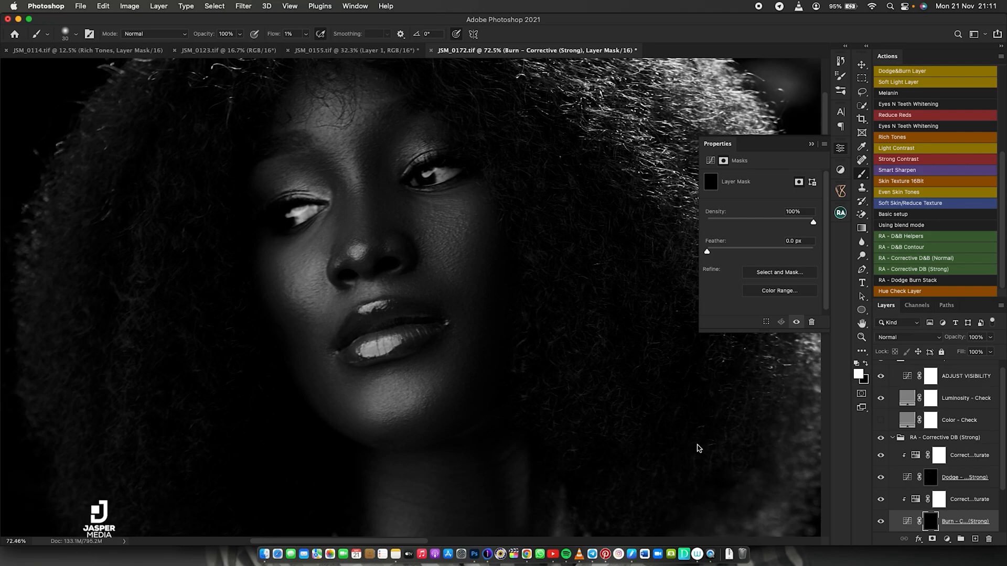
{"action": "mouse_move", "coordinate": [339, 374]}
{"action": "left_mouse_down"}
{"action": "mouse_move", "coordinate": [331, 360]}
{"action": "mouse_move", "coordinate": [343, 369]}
{"action": "left_mouse_up"}
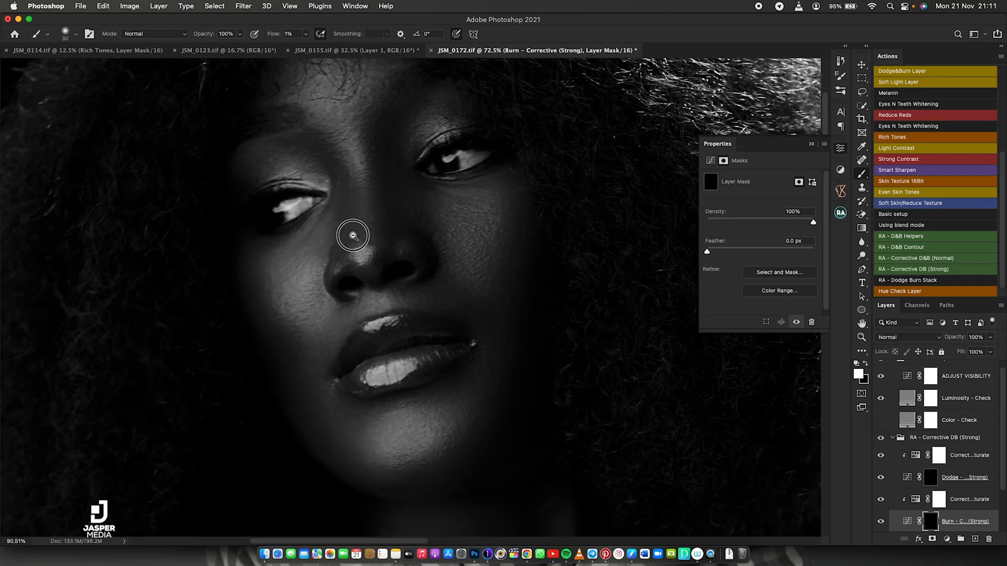
{"action": "left_click_drag", "start_coordinate": [336, 238], "coordinate": [360, 250]}
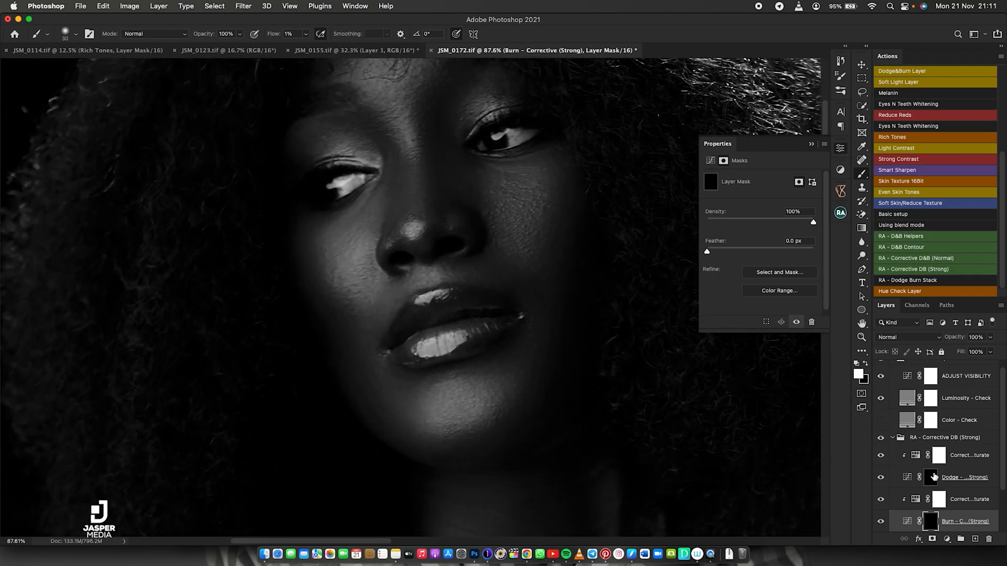
Step: Dodge both cheeks, the area under the far eye, and the nose on the Dodge - Corrective (Strong) mask
{"action": "left_click", "coordinate": [930, 478]}
{"action": "mouse_move", "coordinate": [346, 281]}
{"action": "left_mouse_down"}
{"action": "mouse_move", "coordinate": [333, 261]}
{"action": "mouse_move", "coordinate": [331, 288]}
{"action": "mouse_move", "coordinate": [328, 264]}
{"action": "left_mouse_up"}
{"action": "mouse_move", "coordinate": [523, 174]}
{"action": "left_mouse_down"}
{"action": "mouse_move", "coordinate": [508, 173]}
{"action": "mouse_move", "coordinate": [508, 186]}
{"action": "mouse_move", "coordinate": [517, 173]}
{"action": "mouse_move", "coordinate": [495, 171]}
{"action": "mouse_move", "coordinate": [499, 182]}
{"action": "left_mouse_up"}
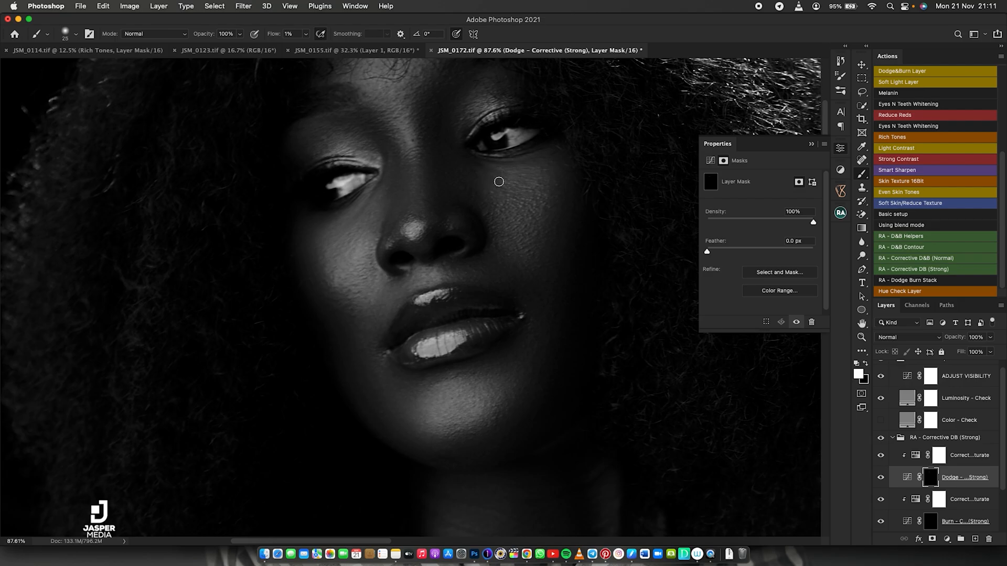
{"action": "left_click_drag", "start_coordinate": [436, 189], "coordinate": [404, 200]}
{"action": "mouse_move", "coordinate": [494, 228]}
{"action": "left_mouse_down"}
{"action": "mouse_move", "coordinate": [443, 247]}
{"action": "mouse_move", "coordinate": [489, 244]}
{"action": "left_mouse_up"}
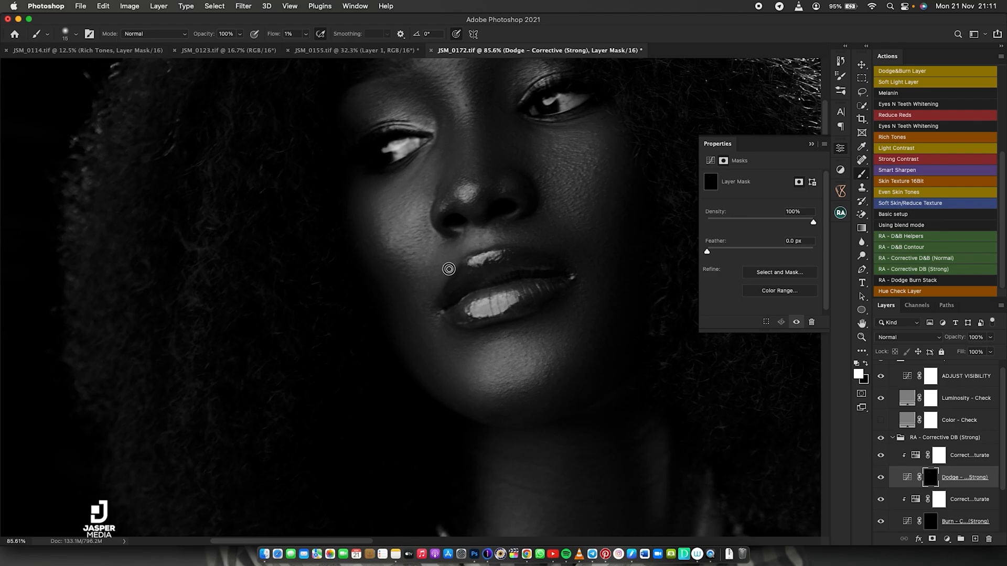
Step: Dodge fine dark areas around the nostrils, the upper lip, and the far cheek with a 15 px brush
{"action": "left_click_drag", "start_coordinate": [471, 227], "coordinate": [500, 214]}
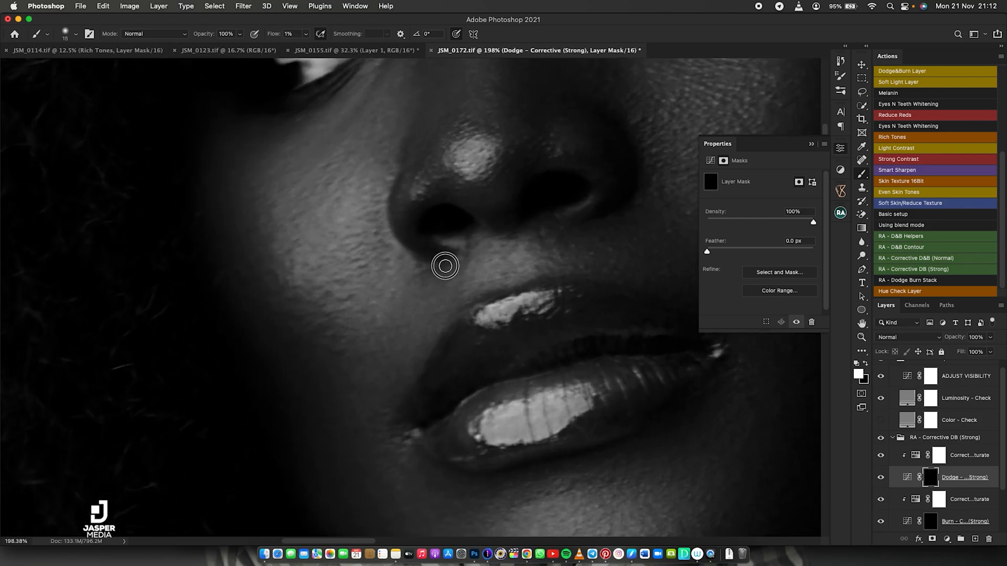
{"action": "left_click_drag", "start_coordinate": [503, 230], "coordinate": [457, 231]}
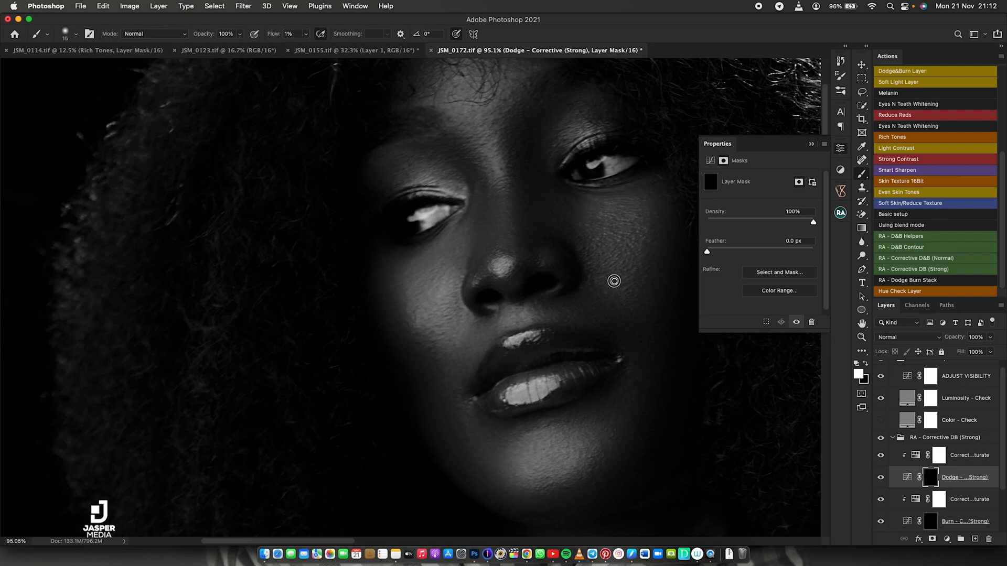
{"action": "left_click_drag", "start_coordinate": [579, 254], "coordinate": [576, 278]}
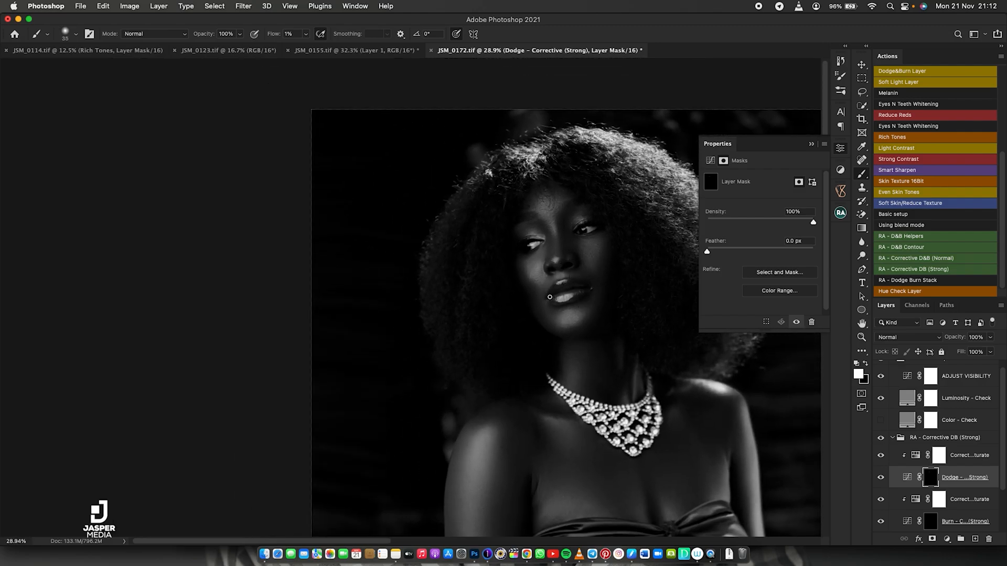
Step: Even out the cheeks and brow area by dodging the remaining dark patches from a full-face view
{"action": "mouse_move", "coordinate": [543, 289]}
{"action": "left_mouse_down"}
{"action": "mouse_move", "coordinate": [538, 262]}
{"action": "mouse_move", "coordinate": [530, 267]}
{"action": "left_mouse_up"}
{"action": "left_click_drag", "start_coordinate": [593, 246], "coordinate": [588, 250]}
{"action": "mouse_move", "coordinate": [533, 228]}
{"action": "left_mouse_down"}
{"action": "mouse_move", "coordinate": [547, 201]}
{"action": "mouse_move", "coordinate": [562, 218]}
{"action": "left_mouse_up"}
Step: Dodge the dark areas of the neck and the chest above the dress with a 175 px brush
{"action": "scroll", "coordinate": [604, 326], "scroll_direction": "down", "scroll_amount": 3}
{"action": "left_click_drag", "start_coordinate": [558, 273], "coordinate": [562, 286]}
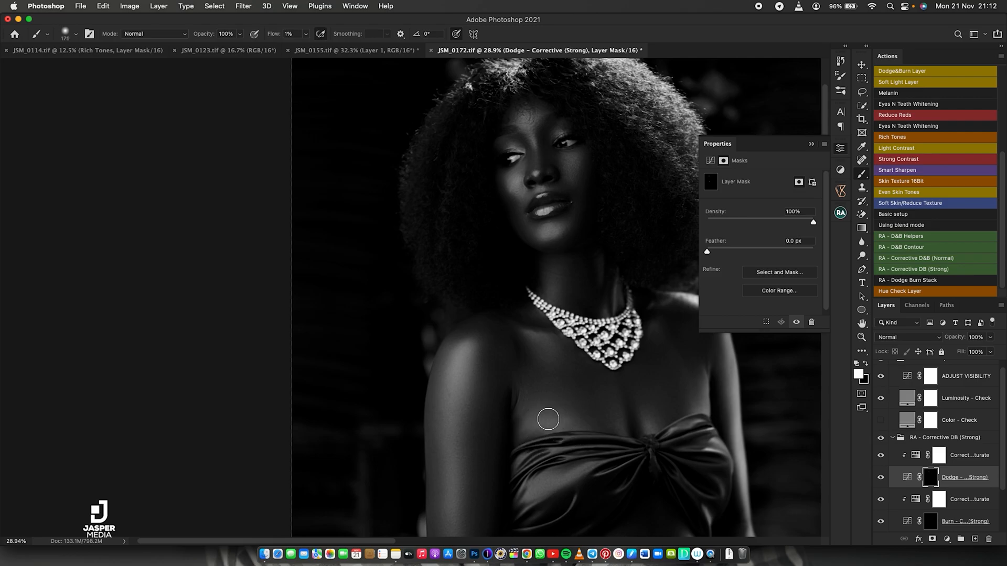
{"action": "left_click_drag", "start_coordinate": [534, 433], "coordinate": [581, 423]}
{"action": "mouse_move", "coordinate": [687, 398]}
{"action": "left_mouse_down"}
{"action": "mouse_move", "coordinate": [697, 387]}
{"action": "mouse_move", "coordinate": [698, 400]}
{"action": "mouse_move", "coordinate": [714, 407]}
{"action": "left_mouse_up"}
{"action": "mouse_move", "coordinate": [637, 381]}
{"action": "left_mouse_down"}
{"action": "mouse_move", "coordinate": [618, 381]}
{"action": "mouse_move", "coordinate": [633, 353]}
{"action": "mouse_move", "coordinate": [629, 289]}
{"action": "left_mouse_up"}
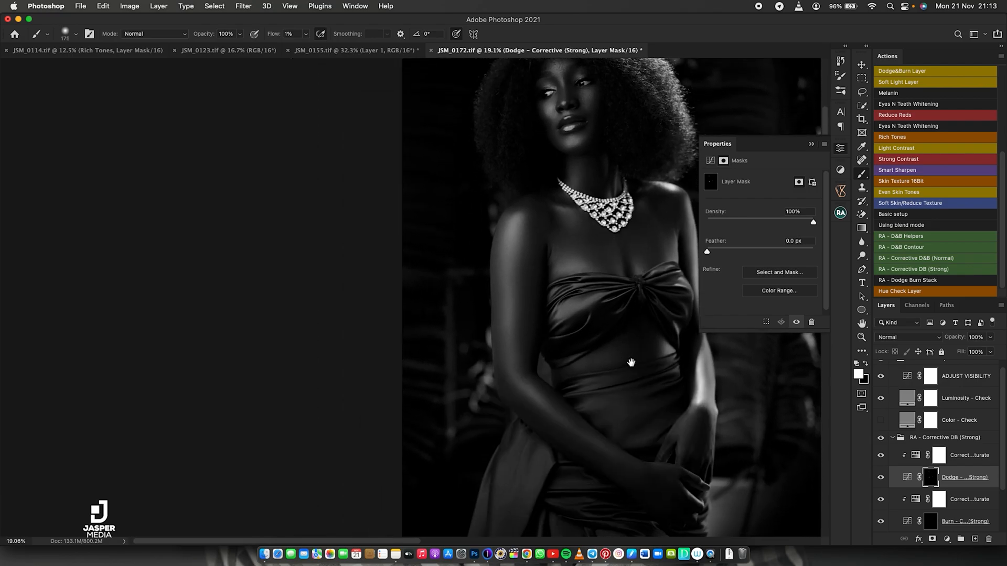
Step: Enlarge the brush to 250 px and dodge the shadows on the forearm, midriff, and upper body
{"action": "key", "text": "]"}
{"action": "key", "text": "]"}
{"action": "mouse_move", "coordinate": [549, 413]}
{"action": "left_mouse_down"}
{"action": "mouse_move", "coordinate": [609, 455]}
{"action": "mouse_move", "coordinate": [562, 417]}
{"action": "mouse_move", "coordinate": [592, 440]}
{"action": "mouse_move", "coordinate": [566, 417]}
{"action": "mouse_move", "coordinate": [704, 414]}
{"action": "mouse_move", "coordinate": [706, 380]}
{"action": "mouse_move", "coordinate": [693, 402]}
{"action": "mouse_move", "coordinate": [704, 393]}
{"action": "mouse_move", "coordinate": [688, 366]}
{"action": "mouse_move", "coordinate": [663, 344]}
{"action": "left_mouse_up"}
{"action": "left_click_drag", "start_coordinate": [654, 308], "coordinate": [619, 338]}
{"action": "left_click_drag", "start_coordinate": [579, 249], "coordinate": [618, 241]}
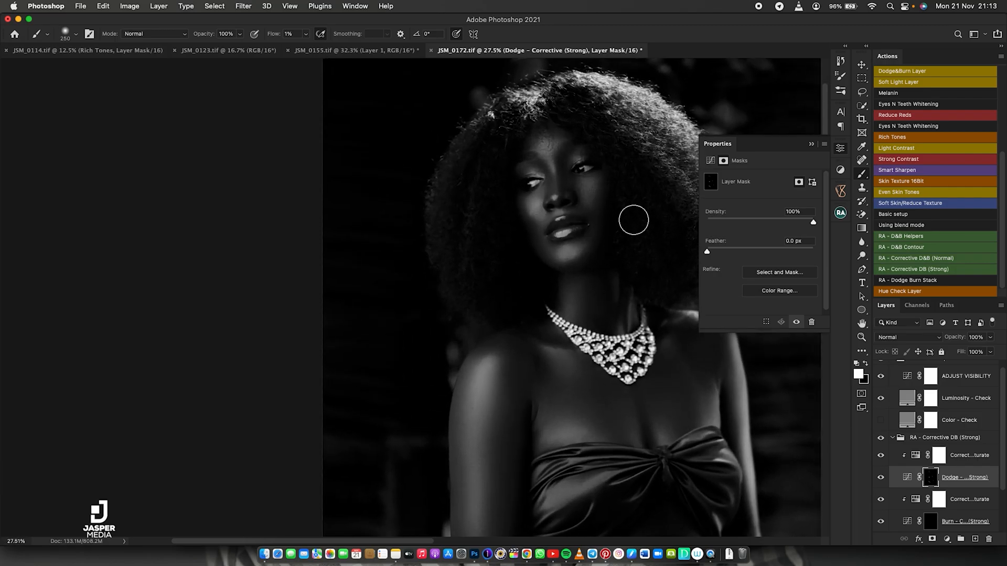
Step: Dodge the skin around the mouth, then the forehead between the brows with the brush reduced to 70 px
{"action": "left_click_drag", "start_coordinate": [551, 241], "coordinate": [580, 238]}
{"action": "key", "text": "bracketleft"}
{"action": "key", "text": "bracketleft"}
{"action": "key", "text": "bracketleft"}
{"action": "key", "text": "bracketleft"}
{"action": "key", "text": "bracketleft"}
{"action": "key", "text": "bracketleft"}
{"action": "key", "text": "bracketleft"}
{"action": "key", "text": "bracketleft"}
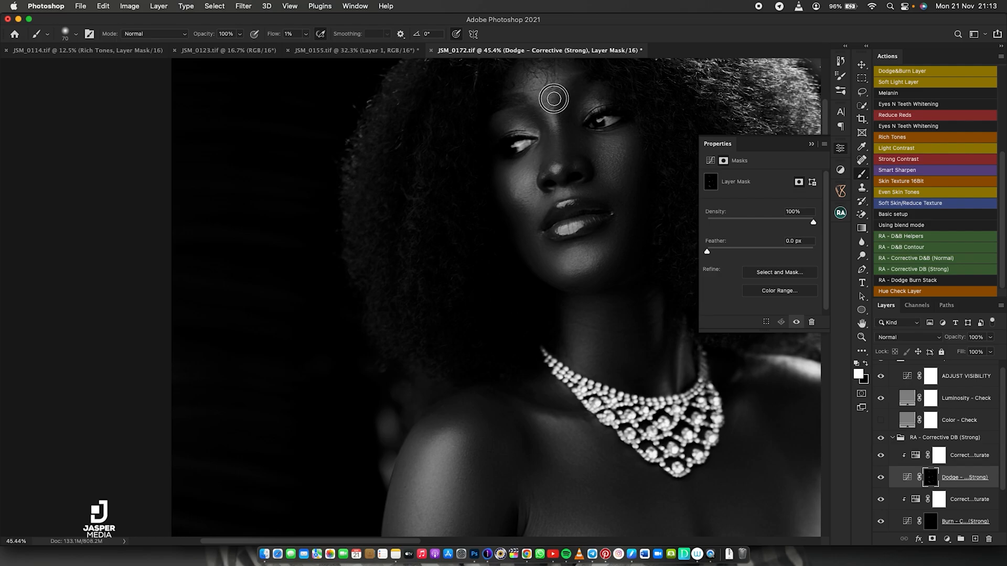
{"action": "mouse_move", "coordinate": [556, 100]}
{"action": "left_mouse_down"}
{"action": "mouse_move", "coordinate": [534, 104]}
{"action": "mouse_move", "coordinate": [554, 92]}
{"action": "mouse_move", "coordinate": [542, 110]}
{"action": "left_mouse_up"}
Step: Dodge the dark lines in the lips with the brush reduced to between 25 and 35 px
{"action": "mouse_move", "coordinate": [547, 216]}
{"action": "left_mouse_down"}
{"action": "mouse_move", "coordinate": [577, 210]}
{"action": "mouse_move", "coordinate": [593, 220]}
{"action": "left_mouse_up"}
{"action": "key", "text": "["}
{"action": "key", "text": "["}
{"action": "key", "text": "["}
{"action": "key", "text": "["}
{"action": "key", "text": "["}
{"action": "key", "text": "["}
{"action": "key", "text": "["}
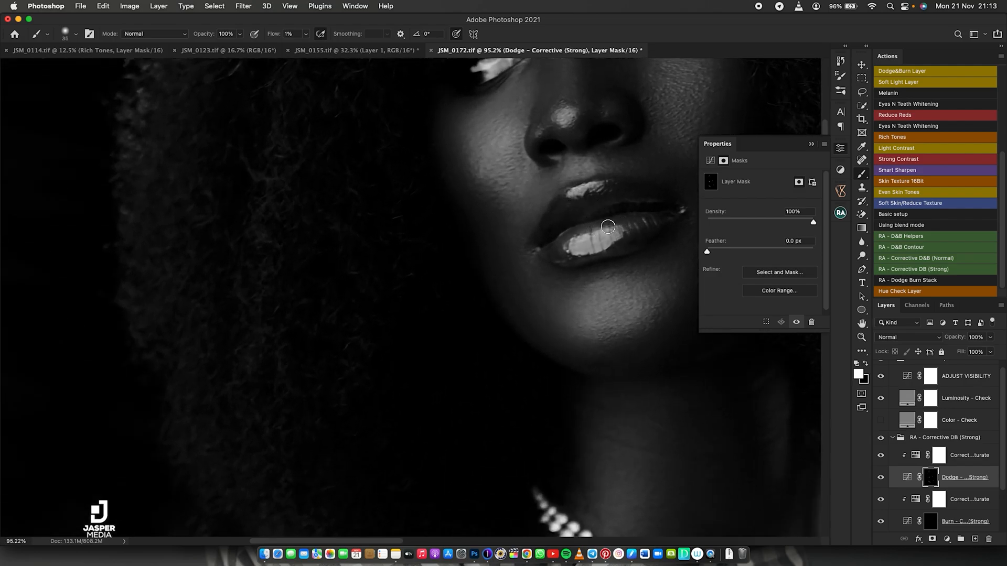
{"action": "left_click", "coordinate": [606, 222]}
{"action": "mouse_move", "coordinate": [606, 222]}
{"action": "left_mouse_down"}
{"action": "mouse_move", "coordinate": [632, 221]}
{"action": "mouse_move", "coordinate": [614, 223]}
{"action": "mouse_move", "coordinate": [636, 229]}
{"action": "mouse_move", "coordinate": [624, 234]}
{"action": "mouse_move", "coordinate": [621, 225]}
{"action": "mouse_move", "coordinate": [648, 218]}
{"action": "mouse_move", "coordinate": [577, 213]}
{"action": "mouse_move", "coordinate": [588, 227]}
{"action": "mouse_move", "coordinate": [562, 241]}
{"action": "mouse_move", "coordinate": [557, 257]}
{"action": "mouse_move", "coordinate": [625, 233]}
{"action": "mouse_move", "coordinate": [592, 197]}
{"action": "mouse_move", "coordinate": [603, 185]}
{"action": "mouse_move", "coordinate": [571, 191]}
{"action": "mouse_move", "coordinate": [600, 185]}
{"action": "mouse_move", "coordinate": [574, 194]}
{"action": "mouse_move", "coordinate": [561, 119]}
{"action": "mouse_move", "coordinate": [570, 111]}
{"action": "mouse_move", "coordinate": [541, 130]}
{"action": "left_mouse_up"}
{"action": "mouse_move", "coordinate": [590, 202]}
{"action": "left_mouse_down"}
{"action": "mouse_move", "coordinate": [585, 192]}
{"action": "mouse_move", "coordinate": [592, 205]}
{"action": "left_mouse_up"}
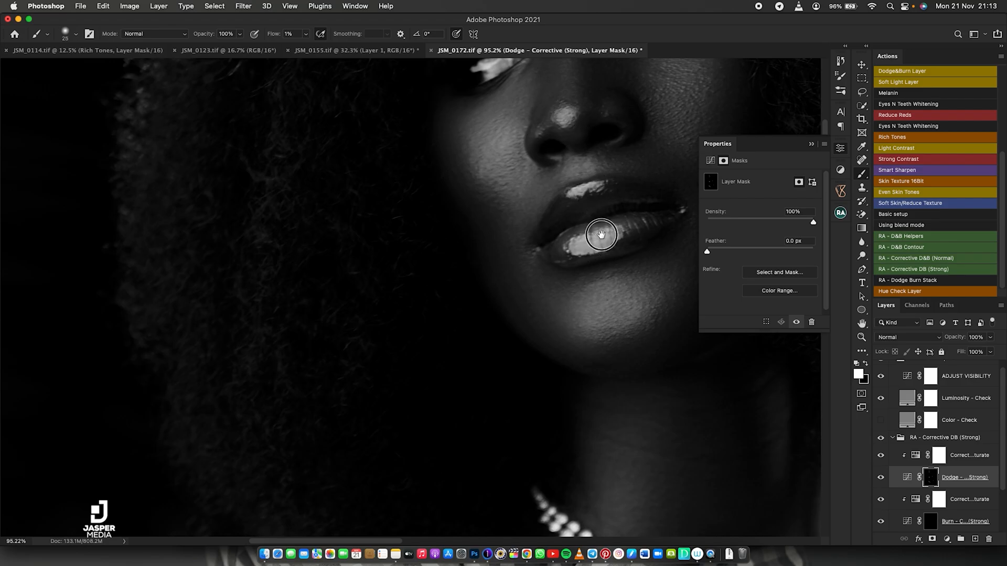
Step: Dodge the dark areas at the inner corner of the far eye and on the near eyelid
{"action": "scroll", "coordinate": [586, 261], "scroll_direction": "up", "scroll_amount": 8}
{"action": "scroll", "coordinate": [586, 261], "scroll_direction": "right", "scroll_amount": 5}
{"action": "mouse_move", "coordinate": [503, 224]}
{"action": "left_mouse_down"}
{"action": "mouse_move", "coordinate": [514, 195]}
{"action": "mouse_move", "coordinate": [495, 197]}
{"action": "mouse_move", "coordinate": [499, 206]}
{"action": "mouse_move", "coordinate": [515, 185]}
{"action": "mouse_move", "coordinate": [482, 212]}
{"action": "mouse_move", "coordinate": [509, 194]}
{"action": "left_mouse_up"}
{"action": "mouse_move", "coordinate": [351, 249]}
{"action": "left_mouse_down"}
{"action": "mouse_move", "coordinate": [362, 245]}
{"action": "mouse_move", "coordinate": [339, 247]}
{"action": "mouse_move", "coordinate": [360, 243]}
{"action": "left_mouse_up"}
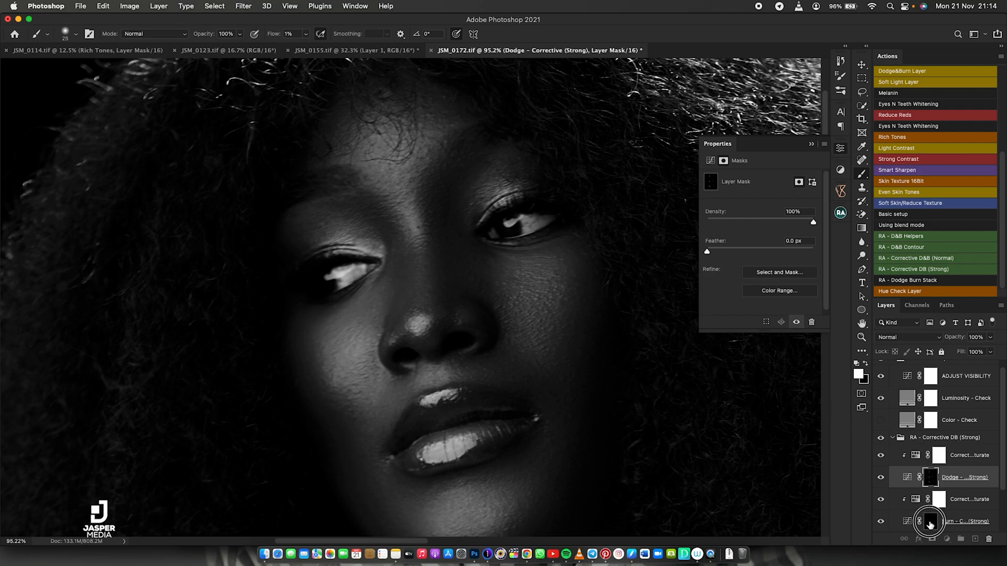
Step: Burn the bright patches beside the nose and on the far cheek on the Burn - Corrective (Strong) mask
{"action": "left_click", "coordinate": [930, 521]}
{"action": "mouse_move", "coordinate": [394, 318]}
{"action": "left_mouse_down"}
{"action": "mouse_move", "coordinate": [403, 300]}
{"action": "mouse_move", "coordinate": [386, 336]}
{"action": "left_mouse_up"}
{"action": "left_click_drag", "start_coordinate": [507, 300], "coordinate": [454, 299]}
{"action": "left_click_drag", "start_coordinate": [521, 376], "coordinate": [496, 273]}
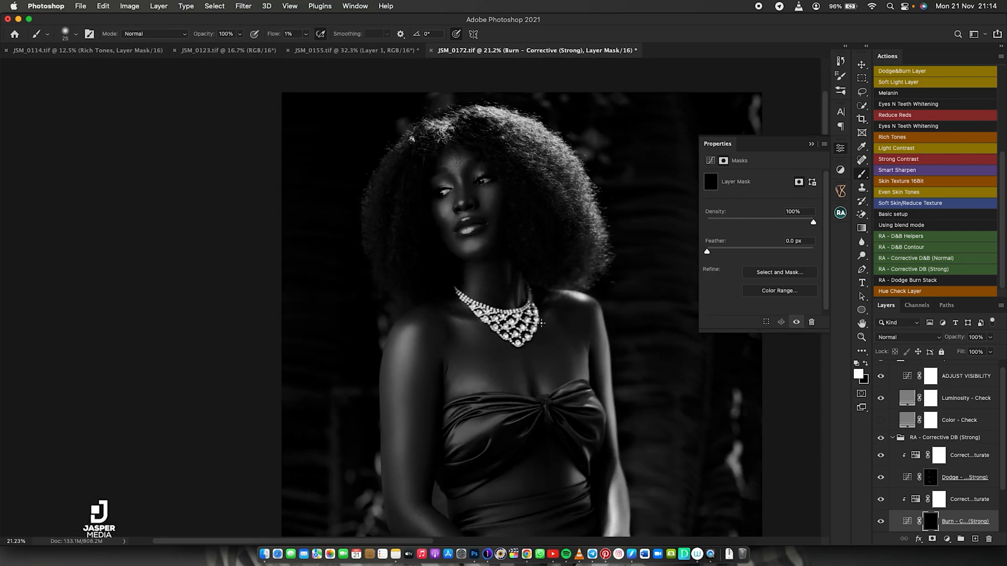
Step: Hide and collapse the RA - D&B Helpers group to bring back the color view
{"action": "scroll", "coordinate": [997, 381], "scroll_direction": "up", "scroll_amount": 1}
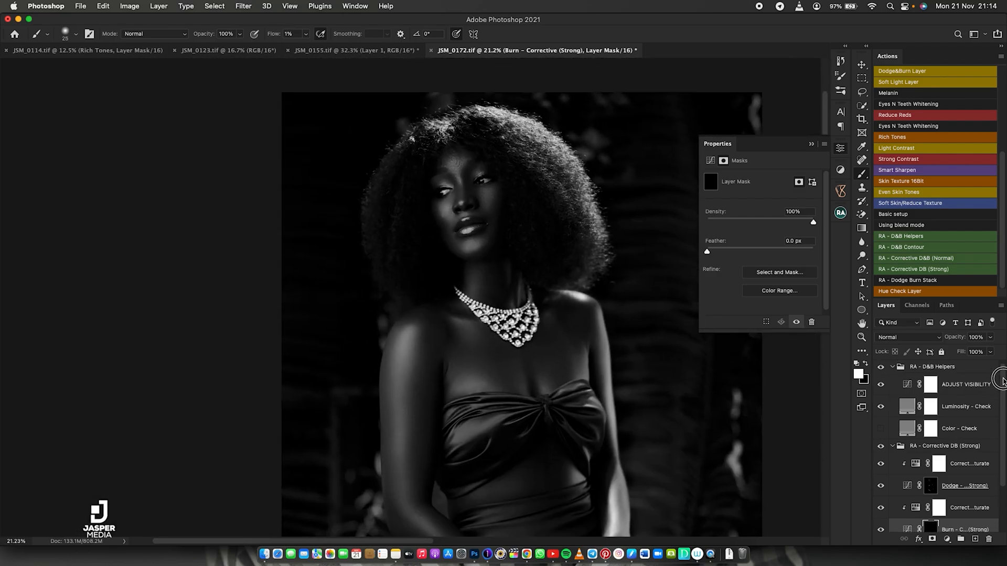
{"action": "left_click", "coordinate": [881, 367]}
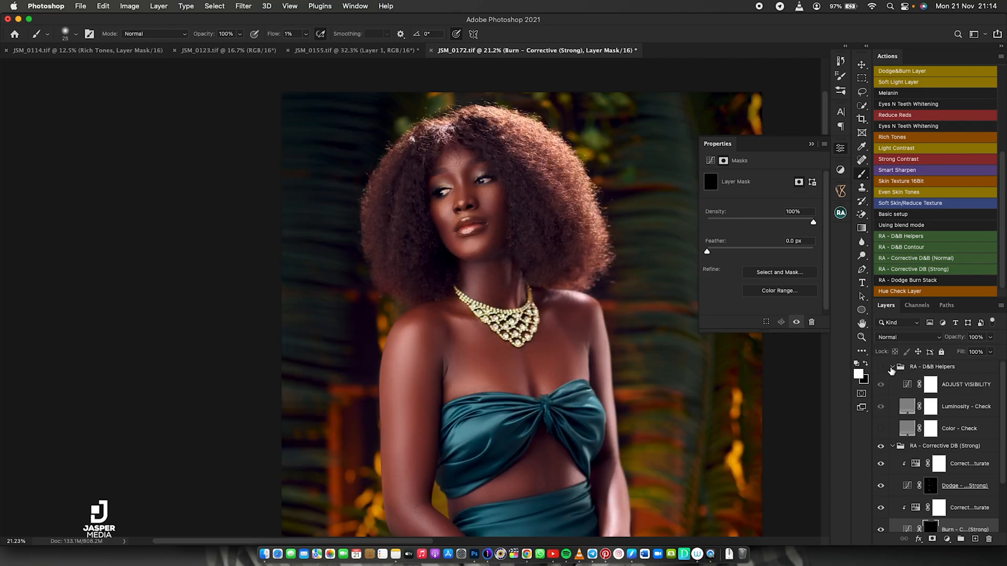
{"action": "left_click", "coordinate": [893, 367]}
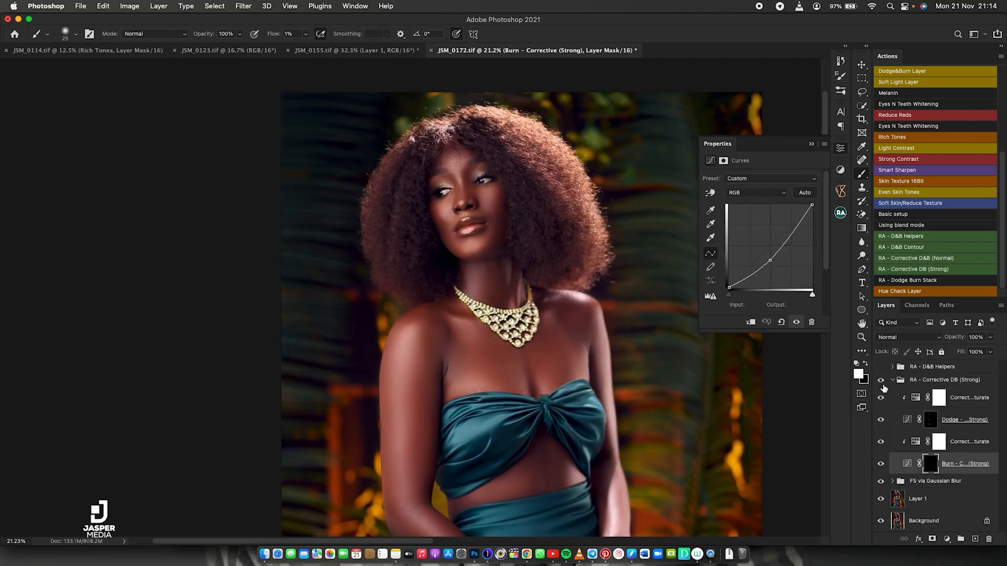
Step: Toggle the RA - Corrective DB (Strong) group's visibility to compare the dodging and burning, then collapse the group
{"action": "left_click", "coordinate": [882, 381]}
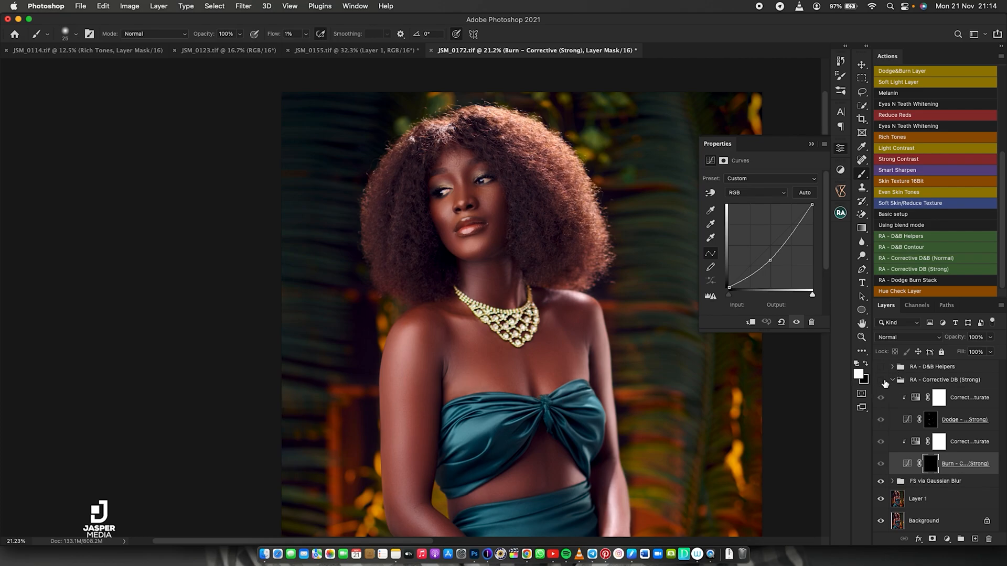
{"action": "left_click", "coordinate": [882, 381]}
{"action": "left_click", "coordinate": [884, 382]}
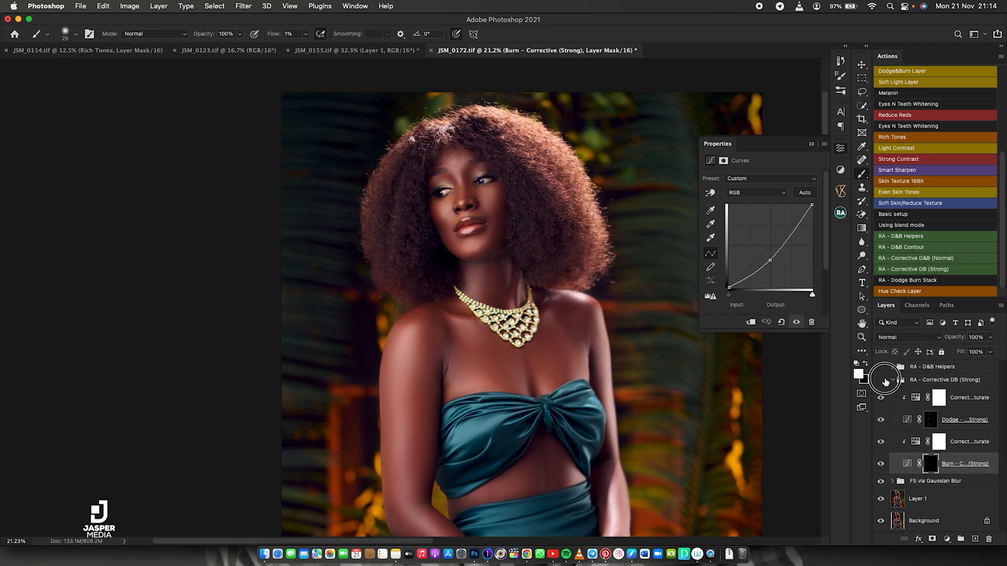
{"action": "left_click", "coordinate": [884, 382]}
{"action": "left_click", "coordinate": [884, 382]}
{"action": "left_click", "coordinate": [884, 382]}
{"action": "left_click", "coordinate": [884, 381]}
{"action": "left_click", "coordinate": [884, 381]}
{"action": "left_click", "coordinate": [885, 382]}
{"action": "left_click", "coordinate": [886, 383]}
{"action": "left_click", "coordinate": [893, 382]}
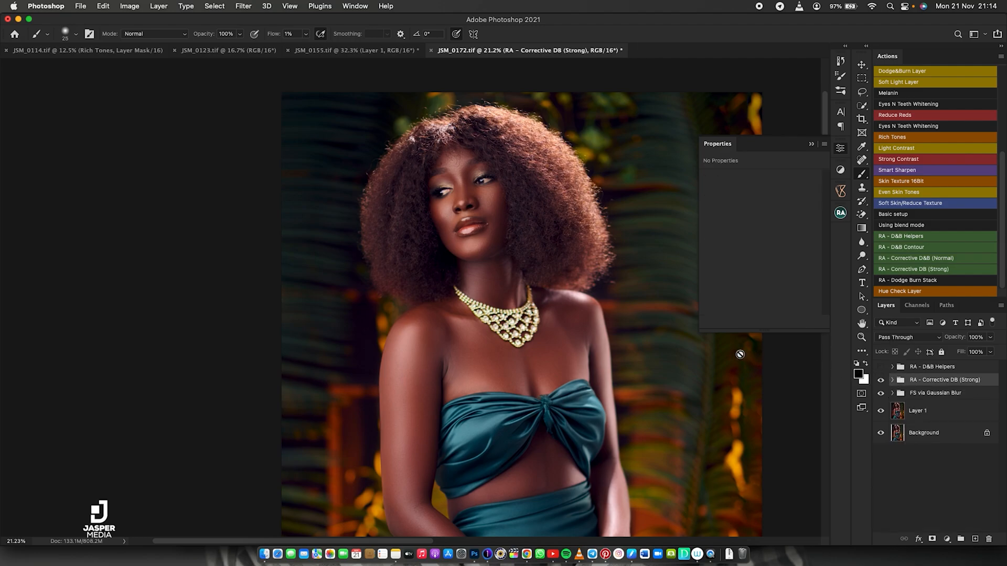
Step: Compare the fuller portrait with and without the RA - Corrective DB (Strong) group, then delete the RA - D&B Helpers group
{"action": "scroll", "coordinate": [501, 361], "scroll_direction": "down", "scroll_amount": 3}
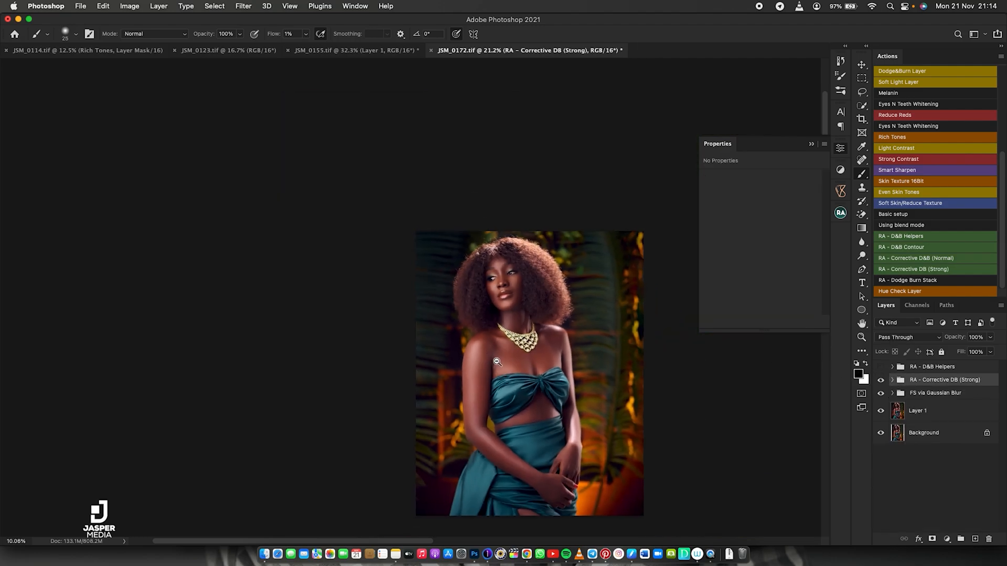
{"action": "scroll", "coordinate": [519, 316], "scroll_direction": "up", "scroll_amount": 3}
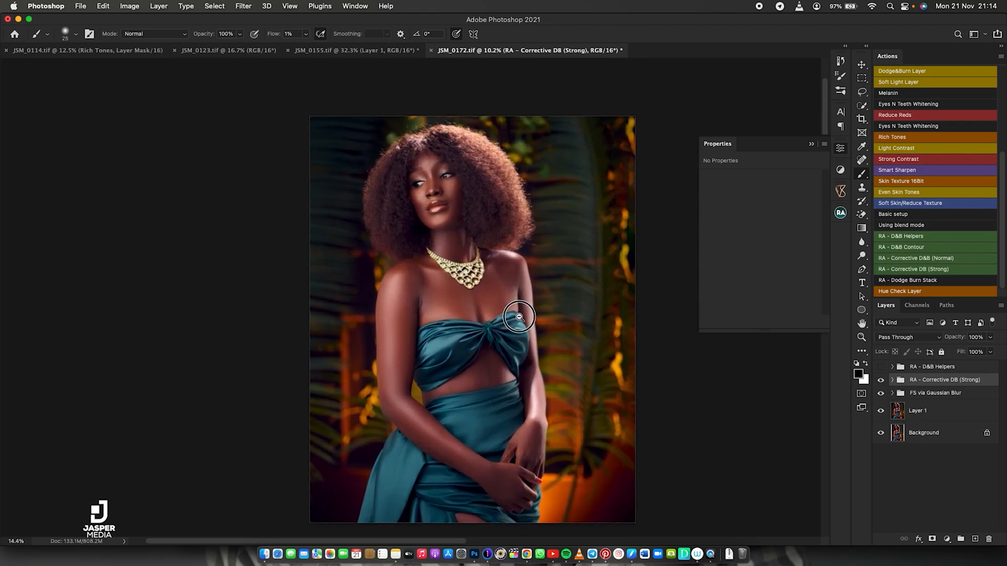
{"action": "scroll", "coordinate": [520, 317], "scroll_direction": "up", "scroll_amount": 2}
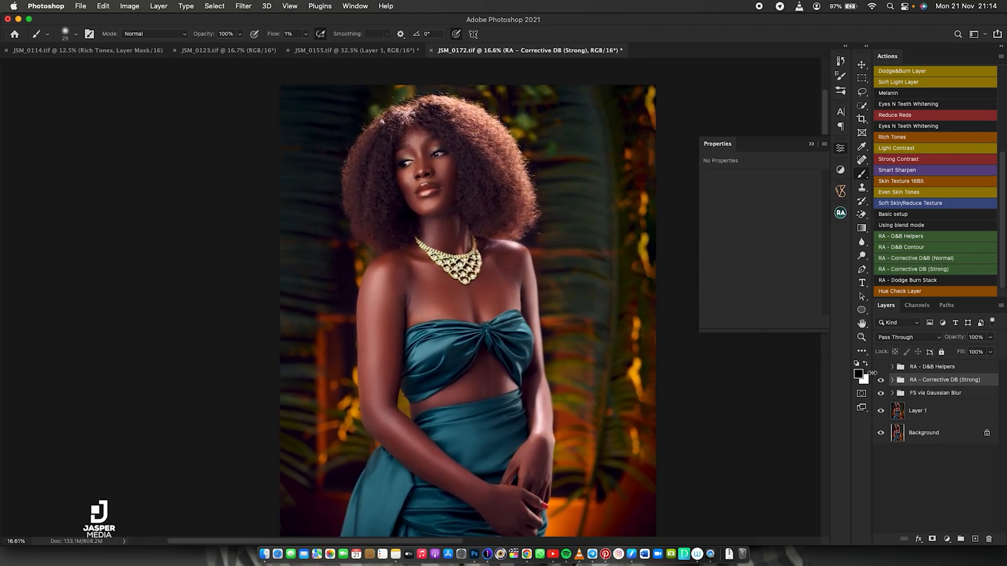
{"action": "left_click", "coordinate": [881, 380]}
{"action": "left_click", "coordinate": [880, 381]}
{"action": "left_click", "coordinate": [881, 381]}
{"action": "left_click", "coordinate": [881, 380]}
{"action": "left_click_drag", "start_coordinate": [904, 367], "coordinate": [988, 539]}
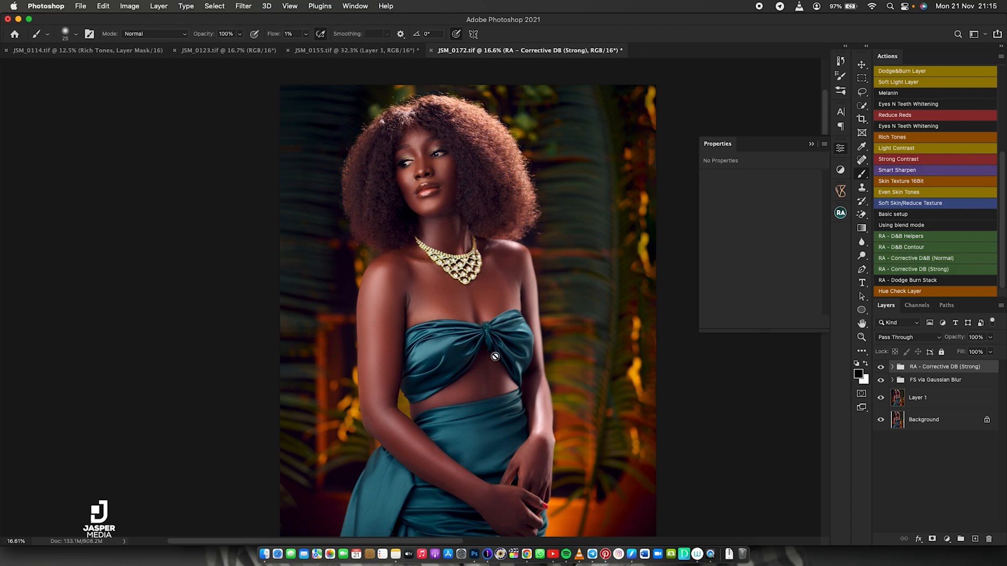
Step: Add a Black & White adjustment layer above the RA - Corrective DB (Strong) group in Multiply mode at 20% opacity
{"action": "key", "text": "super+minus"}
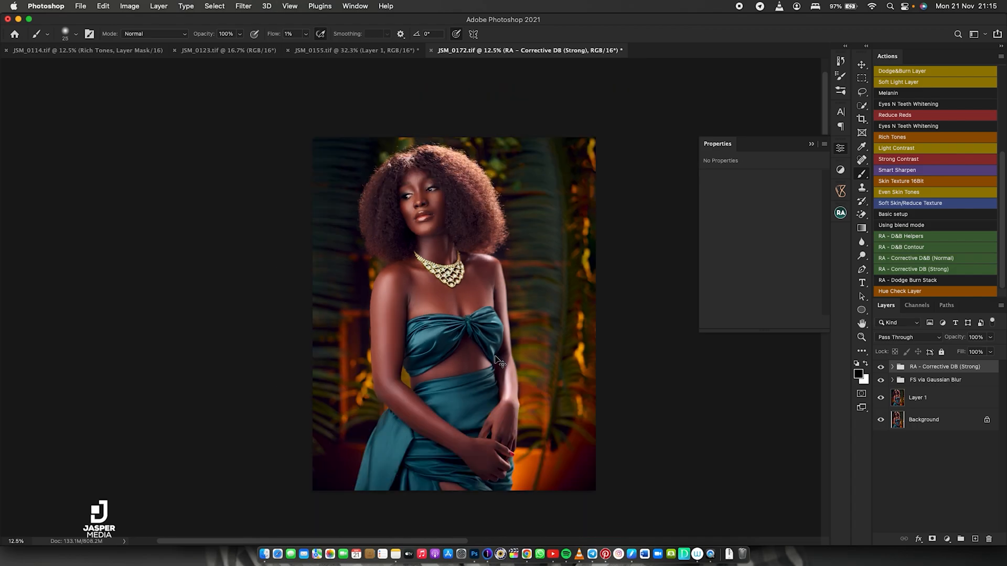
{"action": "left_click", "coordinate": [947, 539]}
{"action": "left_click", "coordinate": [947, 540]}
{"action": "left_click", "coordinate": [947, 540]}
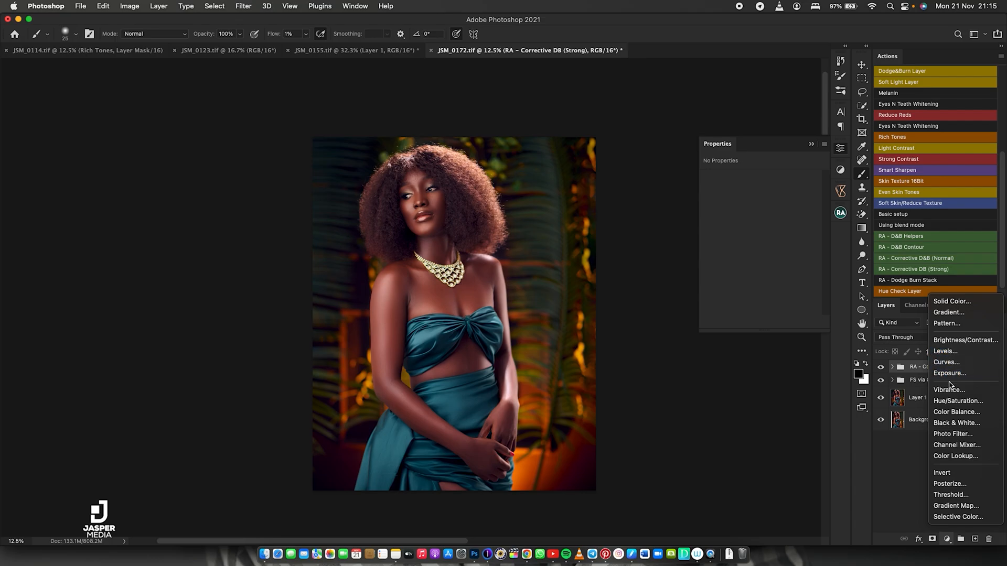
{"action": "left_click", "coordinate": [943, 425]}
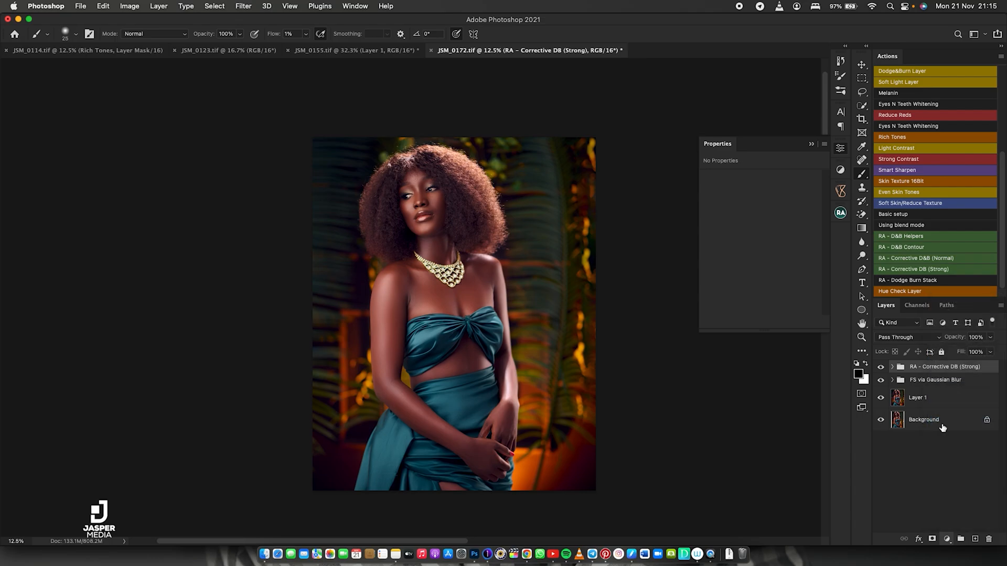
{"action": "left_click", "coordinate": [913, 339]}
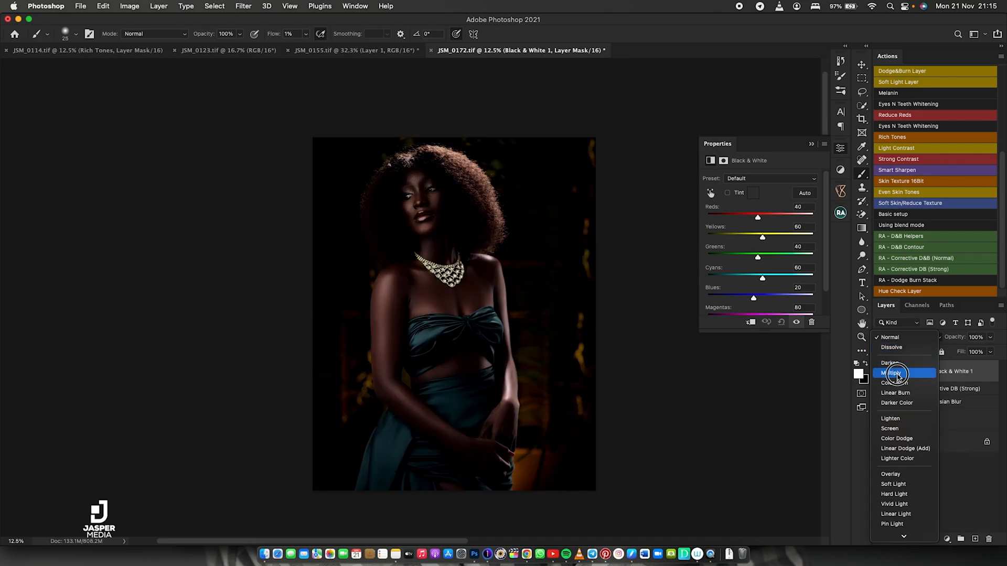
{"action": "left_click", "coordinate": [898, 375]}
{"action": "left_click_drag", "start_coordinate": [959, 341], "coordinate": [954, 341]}
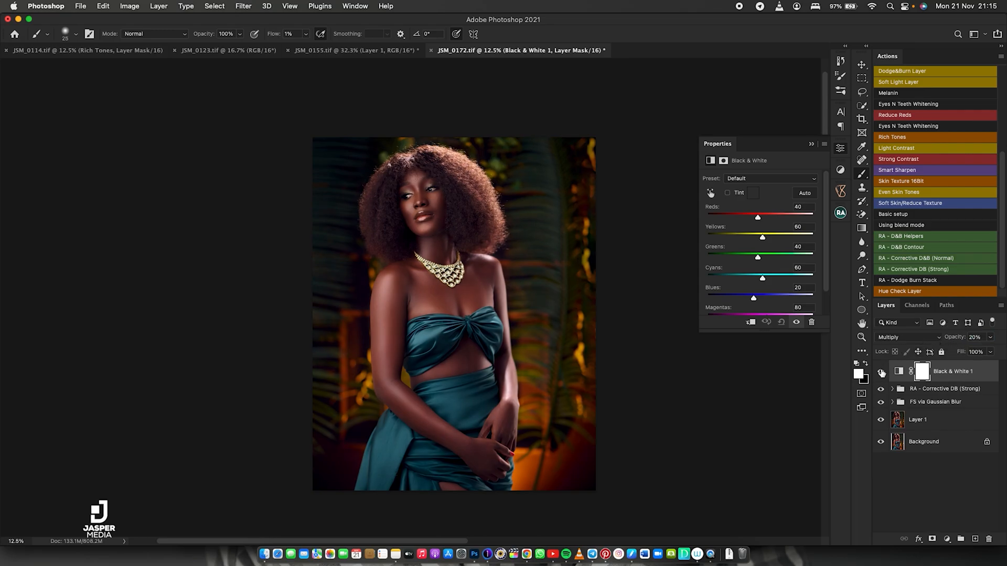
Step: Compare the portrait with and without the Black & White 1 layer, then delete that layer
{"action": "left_click", "coordinate": [882, 372]}
{"action": "left_click", "coordinate": [882, 373]}
{"action": "left_click", "coordinate": [882, 372]}
{"action": "left_click", "coordinate": [882, 372]}
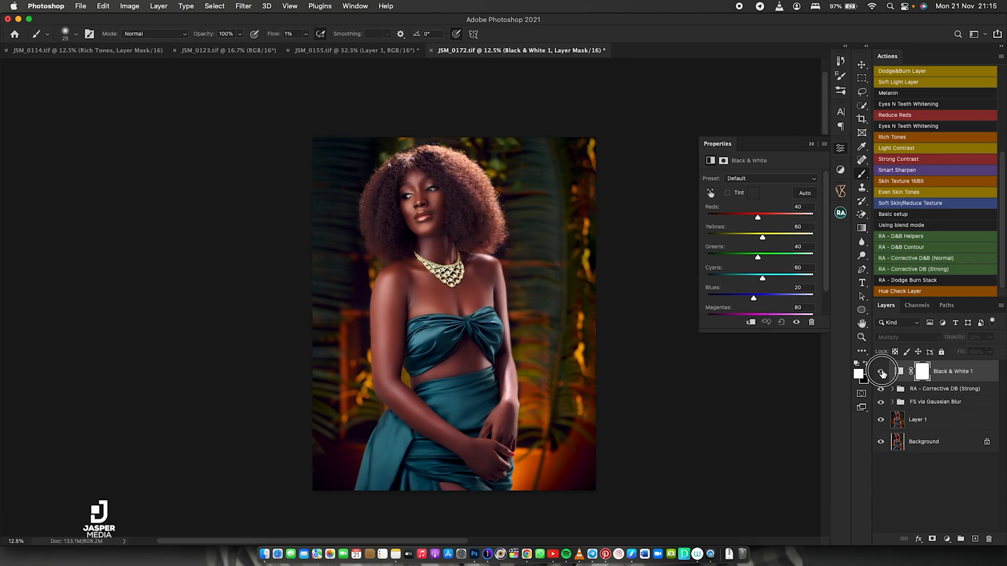
{"action": "left_click", "coordinate": [882, 373]}
{"action": "left_click", "coordinate": [882, 373]}
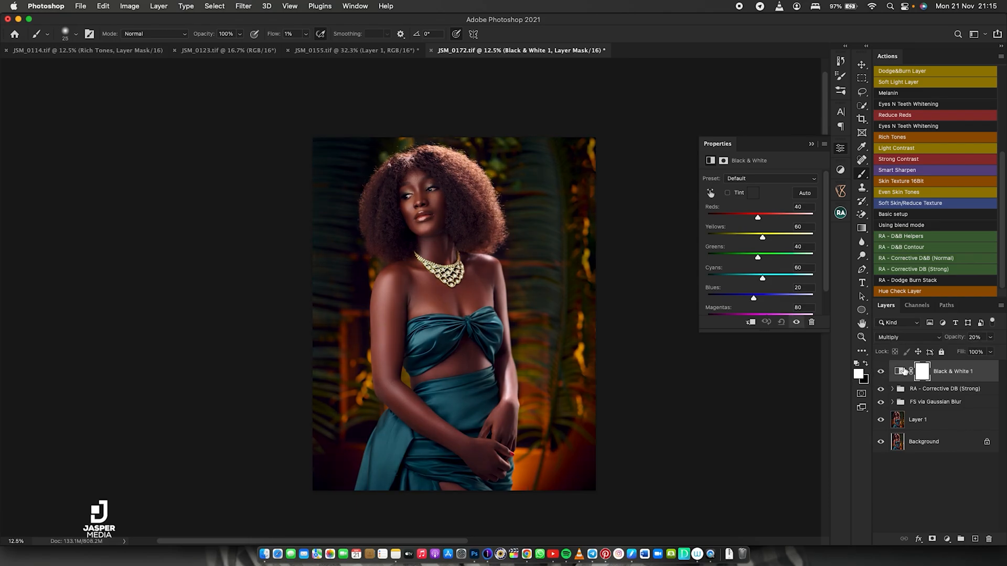
{"action": "left_click_drag", "start_coordinate": [969, 373], "coordinate": [989, 539]}
Step: Run the Rich Tones action and inspect its gradient map in the Gradient Editor, keeping the gradient
{"action": "left_click", "coordinate": [885, 137]}
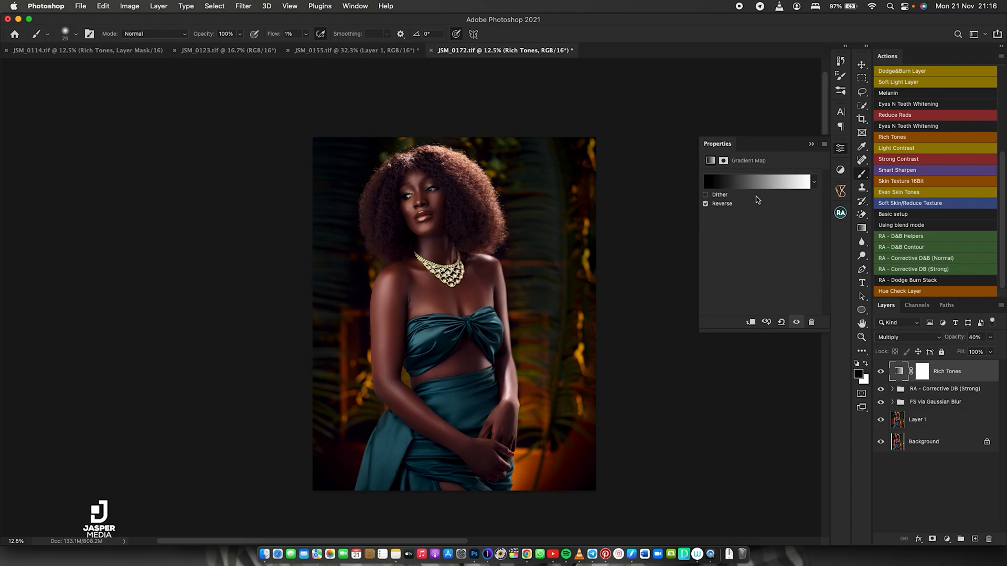
{"action": "left_click", "coordinate": [813, 182]}
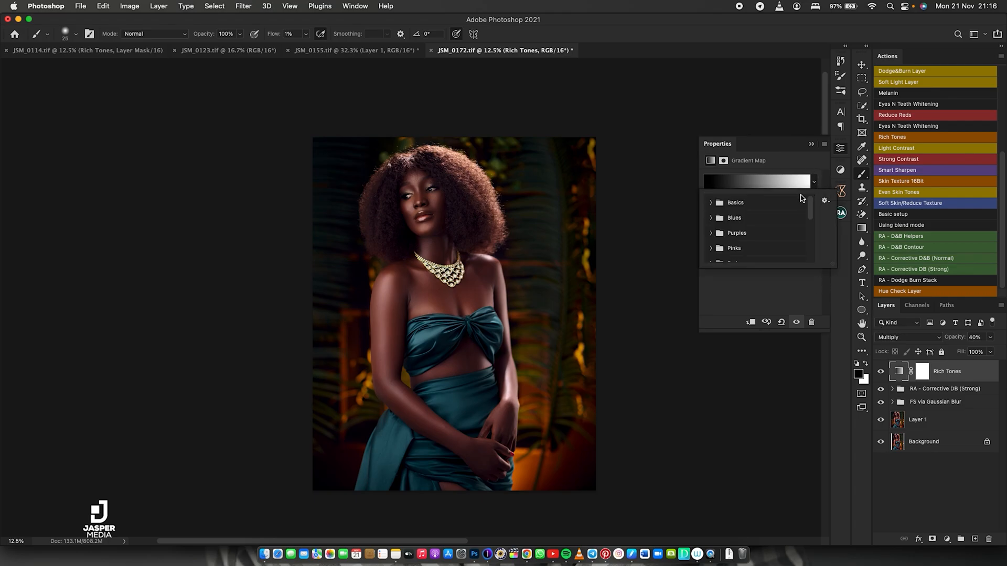
{"action": "left_click", "coordinate": [747, 183]}
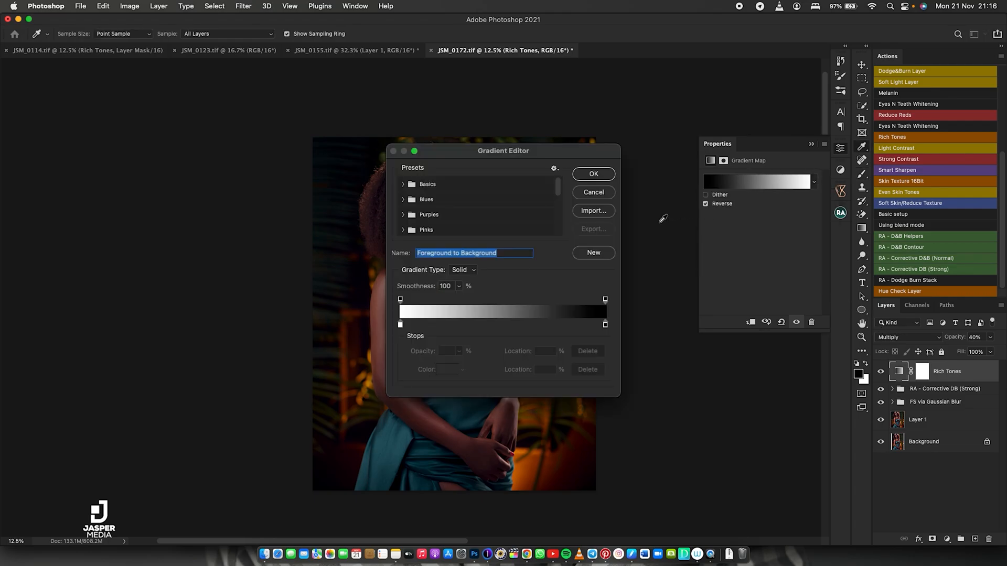
{"action": "left_click", "coordinate": [593, 175]}
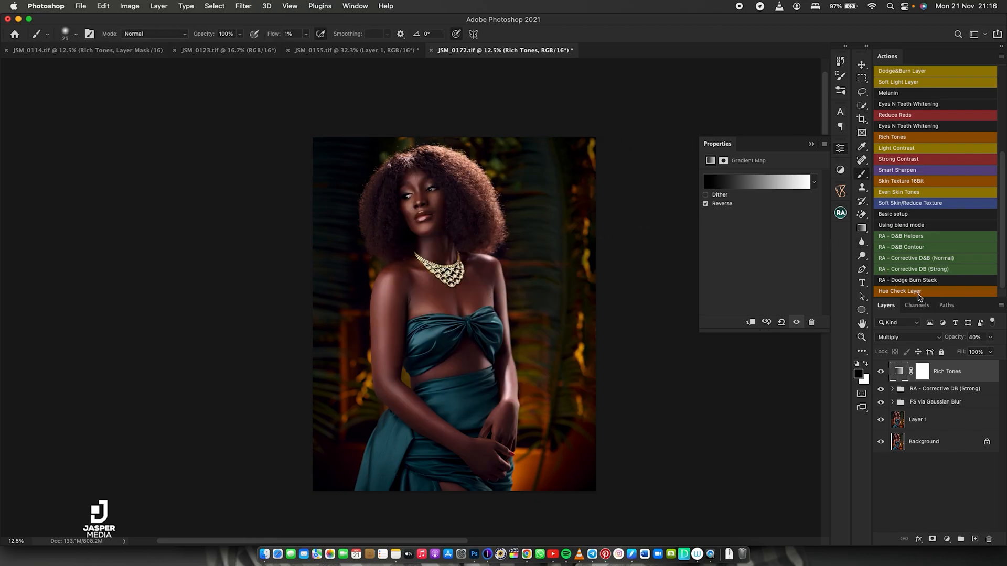
Step: Reduce the Rich Tones layer's opacity to 19% and toggle its visibility to compare the tones
{"action": "left_click_drag", "start_coordinate": [959, 340], "coordinate": [952, 340]}
{"action": "left_click_drag", "start_coordinate": [954, 339], "coordinate": [953, 339]}
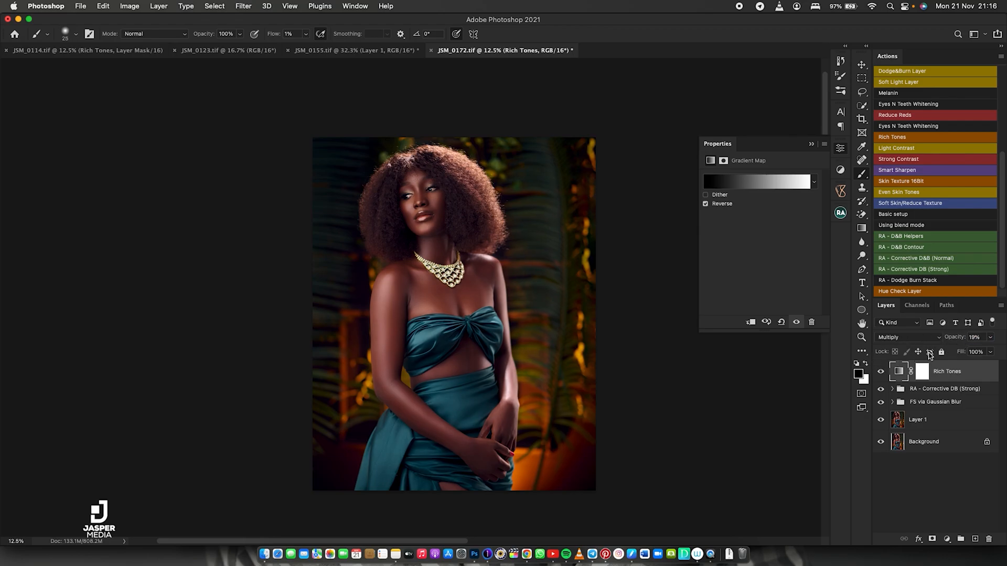
{"action": "left_click", "coordinate": [884, 371]}
{"action": "left_click", "coordinate": [884, 371]}
{"action": "left_click", "coordinate": [884, 371]}
{"action": "left_click", "coordinate": [884, 371]}
Step: Run the RA - D&B Contour action and dodge the cheeks on the Dodge - Contour mask with a 250 px brush at 3% flow
{"action": "mouse_move", "coordinate": [1004, 262]}
{"action": "left_mouse_down"}
{"action": "mouse_move", "coordinate": [1002, 151]}
{"action": "mouse_move", "coordinate": [1005, 289]}
{"action": "left_mouse_up"}
{"action": "left_click", "coordinate": [904, 249]}
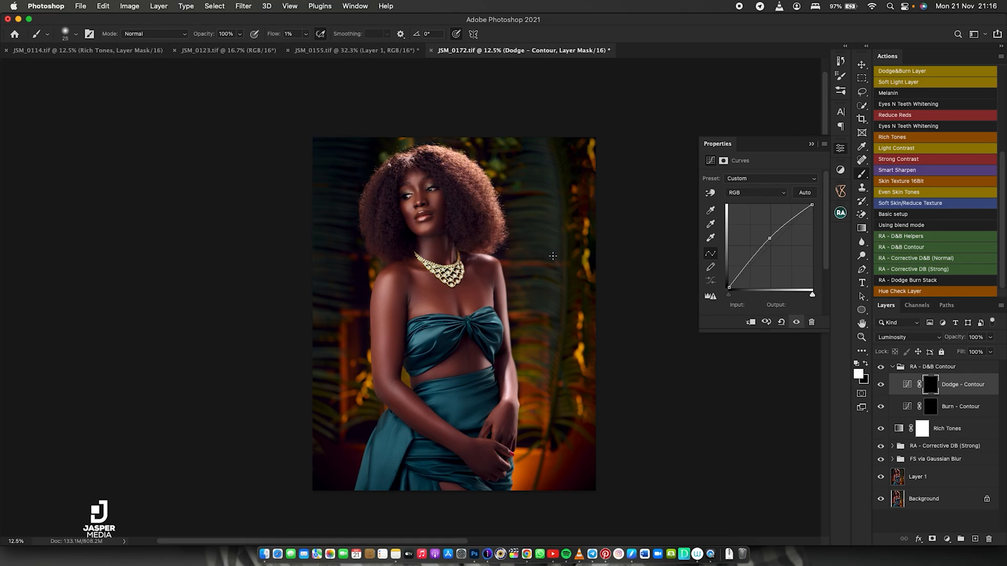
{"action": "mouse_move", "coordinate": [433, 203]}
{"action": "left_mouse_down"}
{"action": "mouse_move", "coordinate": [481, 200]}
{"action": "mouse_move", "coordinate": [461, 198]}
{"action": "left_mouse_up"}
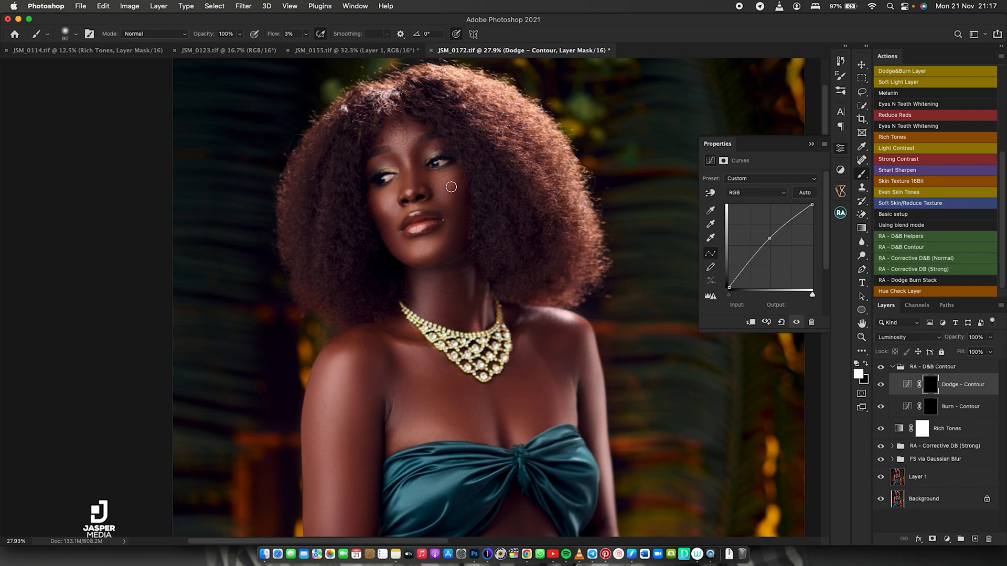
{"action": "key", "text": "bracketright"}
{"action": "key", "text": "bracketright"}
{"action": "key", "text": "bracketright"}
{"action": "key", "text": "bracketright"}
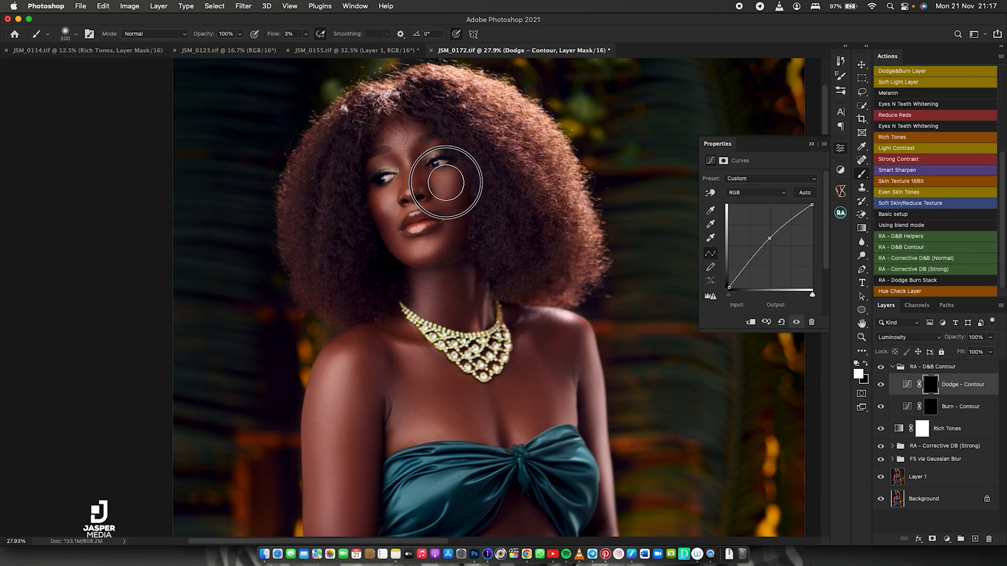
{"action": "key", "text": "bracketleft"}
{"action": "key", "text": "bracketleft"}
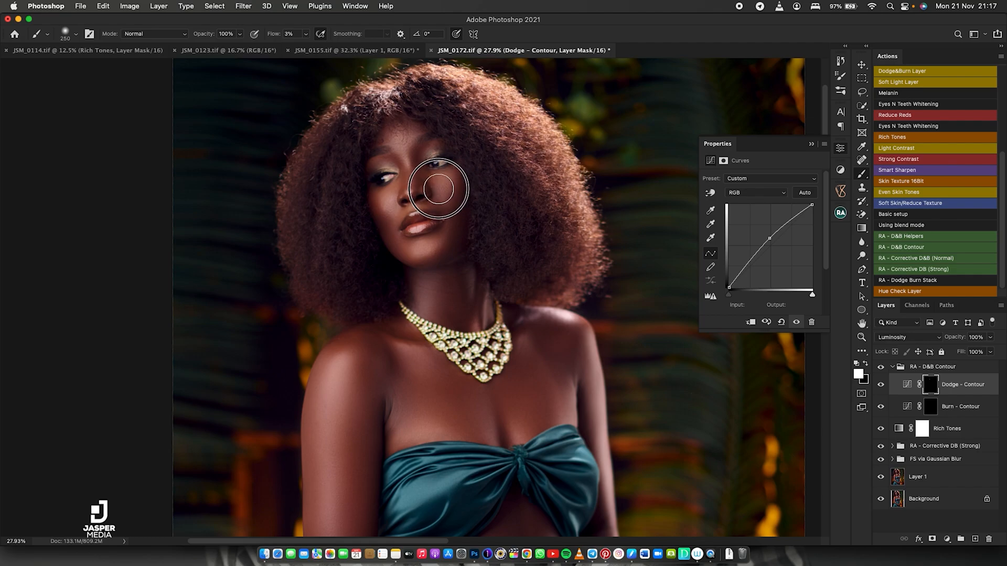
{"action": "left_click_drag", "start_coordinate": [391, 202], "coordinate": [386, 204]}
Step: Dodge the nose and mouth area on the Dodge - Contour mask, reducing the brush to 100 px for finer highlights
{"action": "key", "text": "bracketleft"}
{"action": "key", "text": "bracketleft"}
{"action": "key", "text": "bracketleft"}
{"action": "left_click_drag", "start_coordinate": [412, 193], "coordinate": [423, 217]}
{"action": "key", "text": "bracketleft"}
{"action": "key", "text": "bracketleft"}
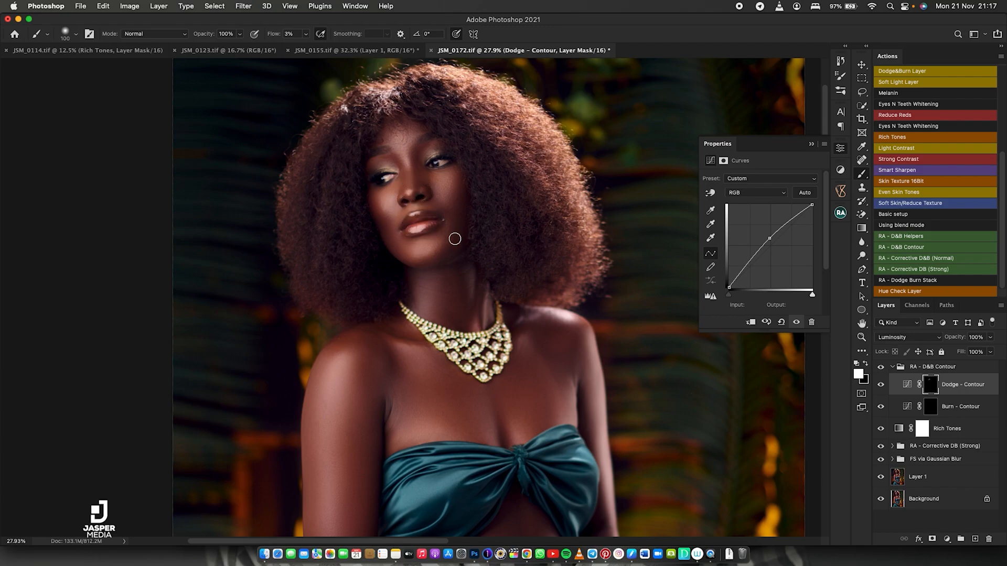
Step: Dodge the neck, chest and both arms on the Dodge - Contour mask with larger brushes of 200 to 400 px
{"action": "key", "text": "bracketright"}
{"action": "key", "text": "bracketright"}
{"action": "key", "text": "bracketright"}
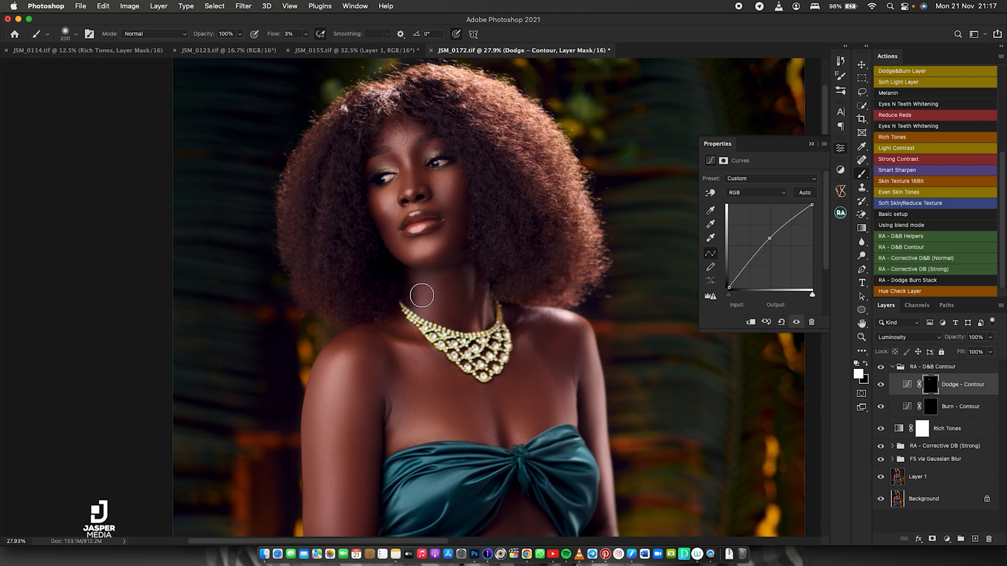
{"action": "scroll", "coordinate": [414, 296], "scroll_direction": "down", "scroll_amount": 3}
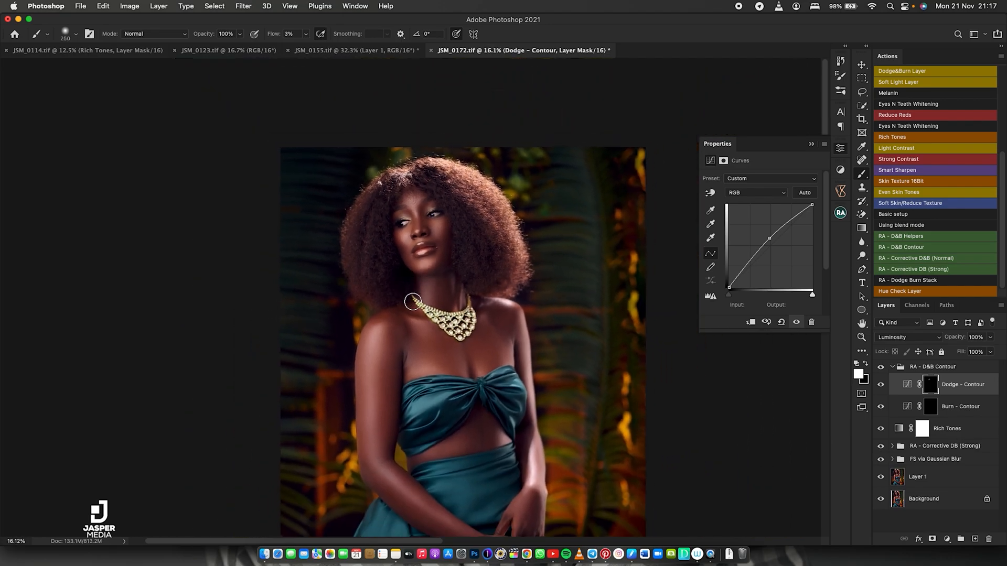
{"action": "key", "text": "bracketright"}
{"action": "key", "text": "bracketright"}
{"action": "key", "text": "bracketright"}
{"action": "mouse_move", "coordinate": [373, 355]}
{"action": "left_mouse_down"}
{"action": "mouse_move", "coordinate": [374, 450]}
{"action": "mouse_move", "coordinate": [372, 409]}
{"action": "mouse_move", "coordinate": [391, 465]}
{"action": "left_mouse_up"}
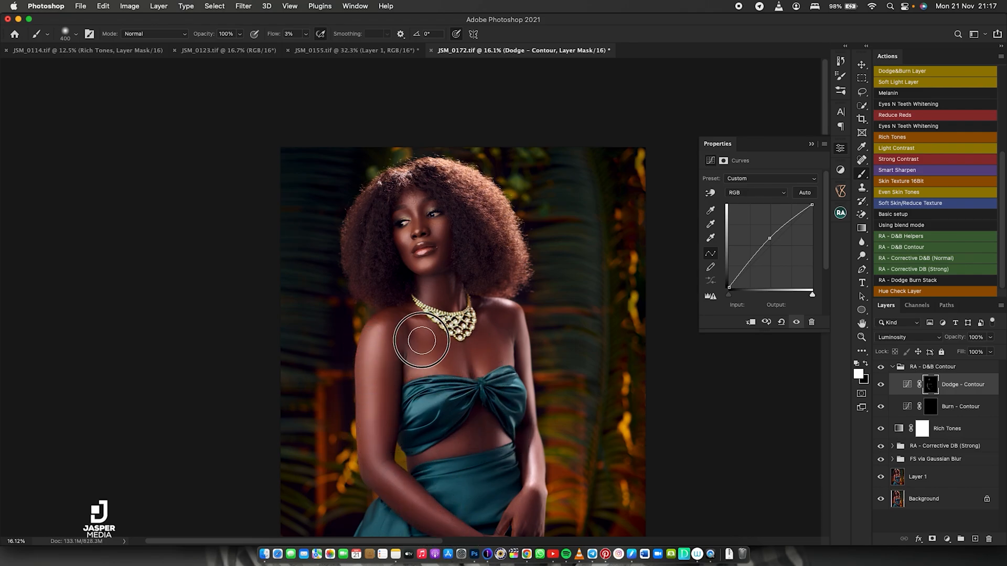
{"action": "key", "text": "bracketleft"}
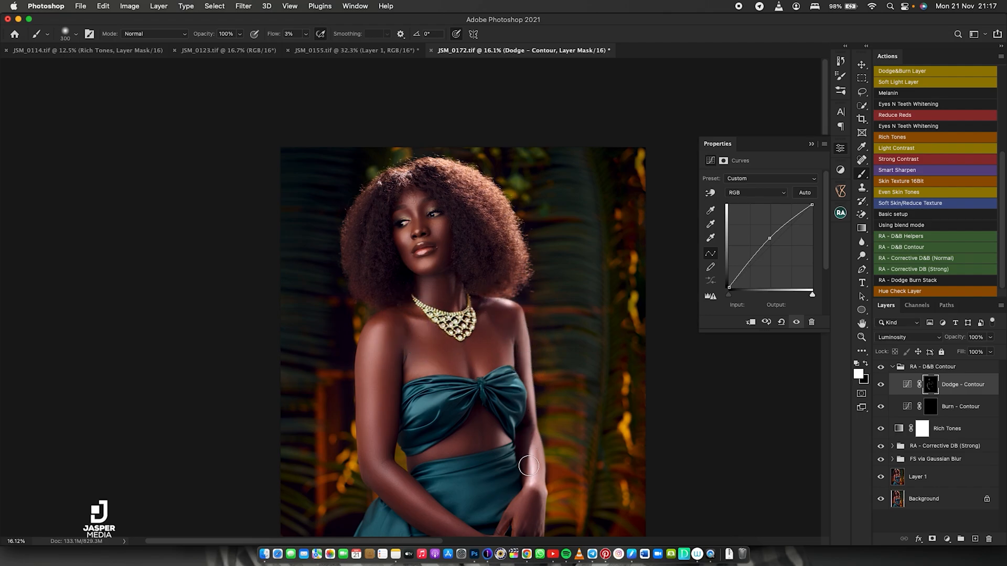
Step: Burn the jawline and the shadow under the chin on the Burn - Contour mask
{"action": "left_click", "coordinate": [931, 408]}
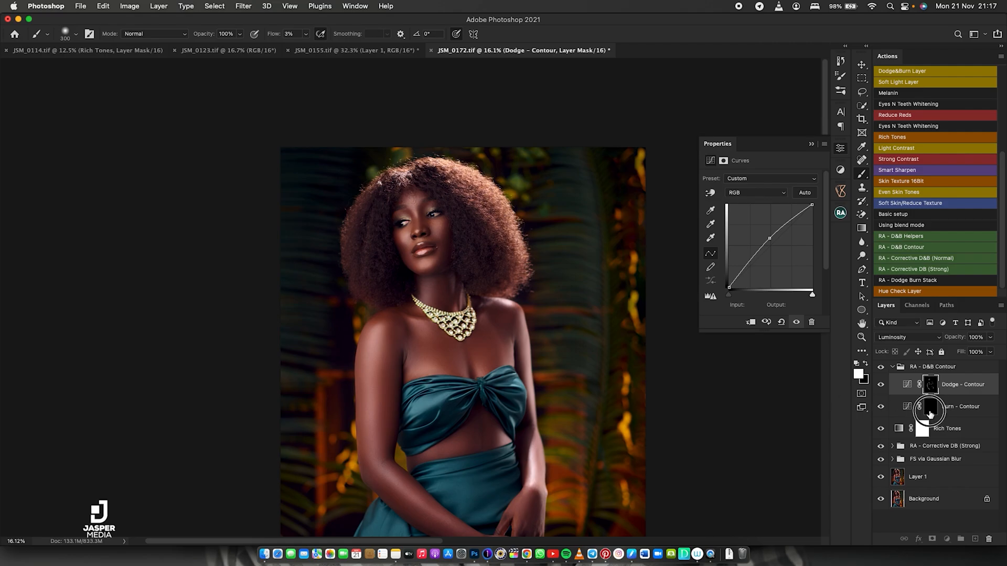
{"action": "key", "text": "bracketright"}
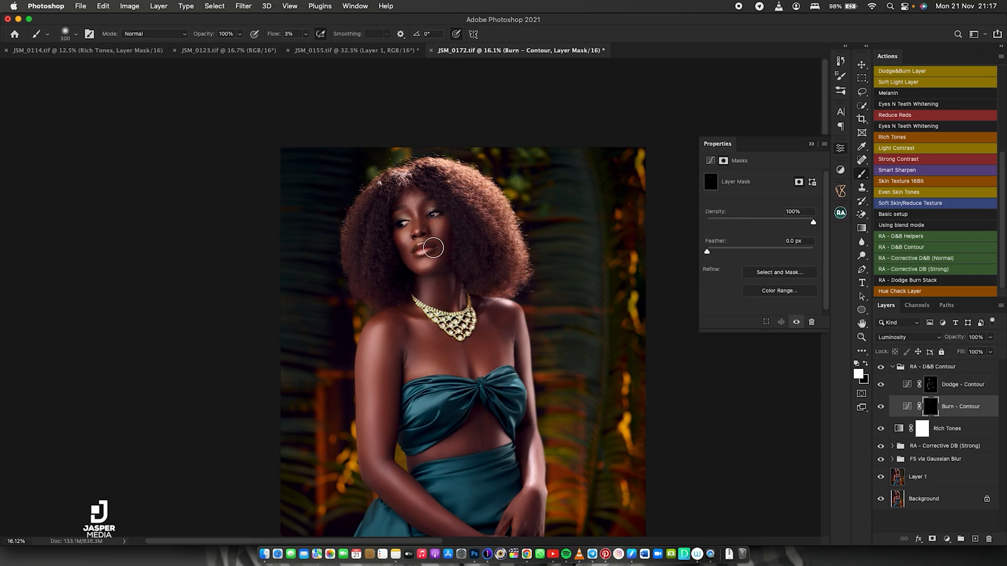
{"action": "key", "text": "bracketleft"}
{"action": "key", "text": "bracketleft"}
{"action": "key", "text": "bracketleft"}
{"action": "key", "text": "bracketright"}
{"action": "left_click_drag", "start_coordinate": [438, 272], "coordinate": [422, 274]}
{"action": "left_click_drag", "start_coordinate": [418, 274], "coordinate": [444, 267]}
Step: Burn the outer arm, far shoulder, collarbone area and neck on the Burn - Contour mask with larger brushes
{"action": "key", "text": "bracketright"}
{"action": "key", "text": "bracketright"}
{"action": "key", "text": "bracketright"}
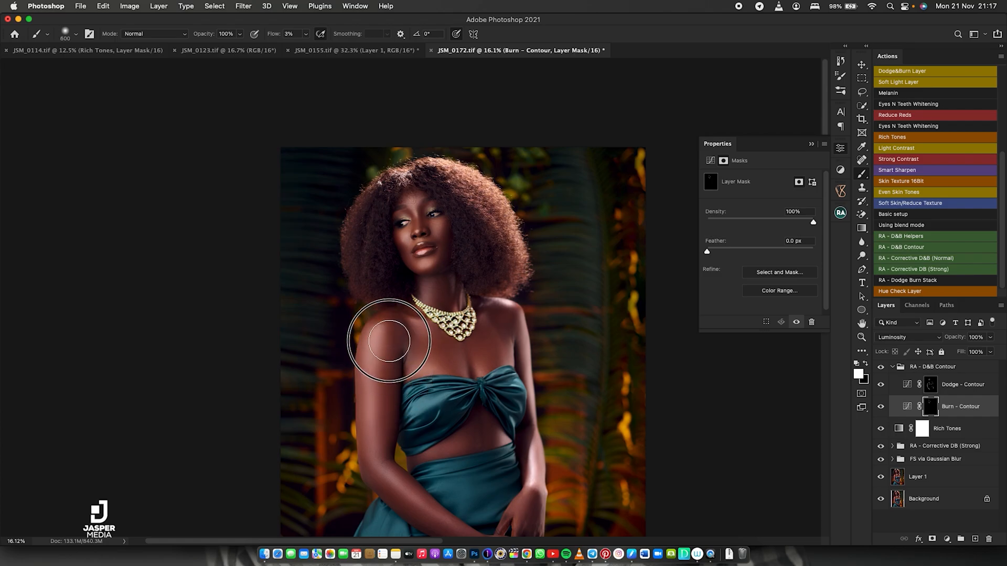
{"action": "left_click_drag", "start_coordinate": [367, 359], "coordinate": [367, 414]}
{"action": "key", "text": "bracketleft"}
{"action": "key", "text": "bracketleft"}
{"action": "left_click_drag", "start_coordinate": [512, 325], "coordinate": [516, 343]}
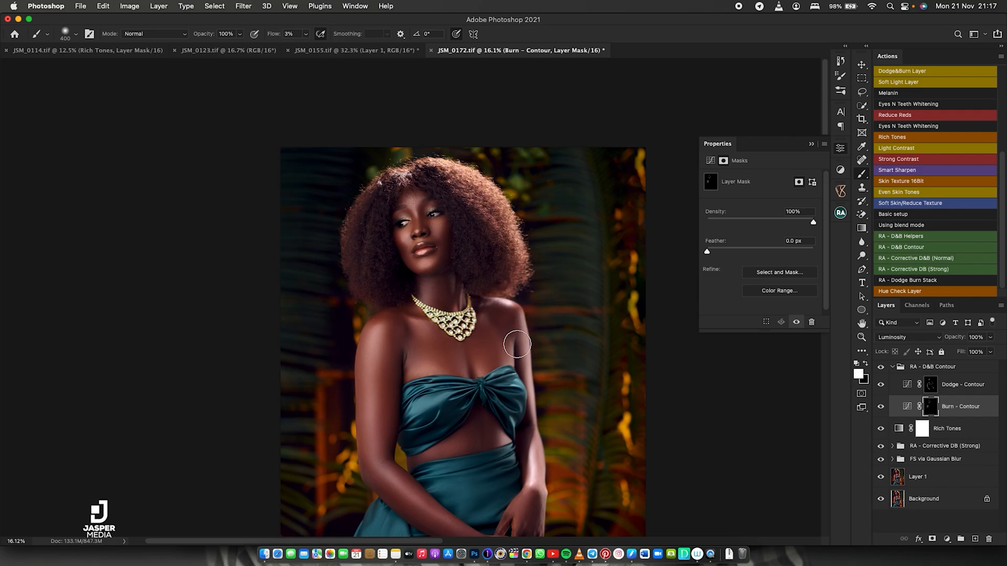
{"action": "left_click_drag", "start_coordinate": [404, 333], "coordinate": [399, 325]}
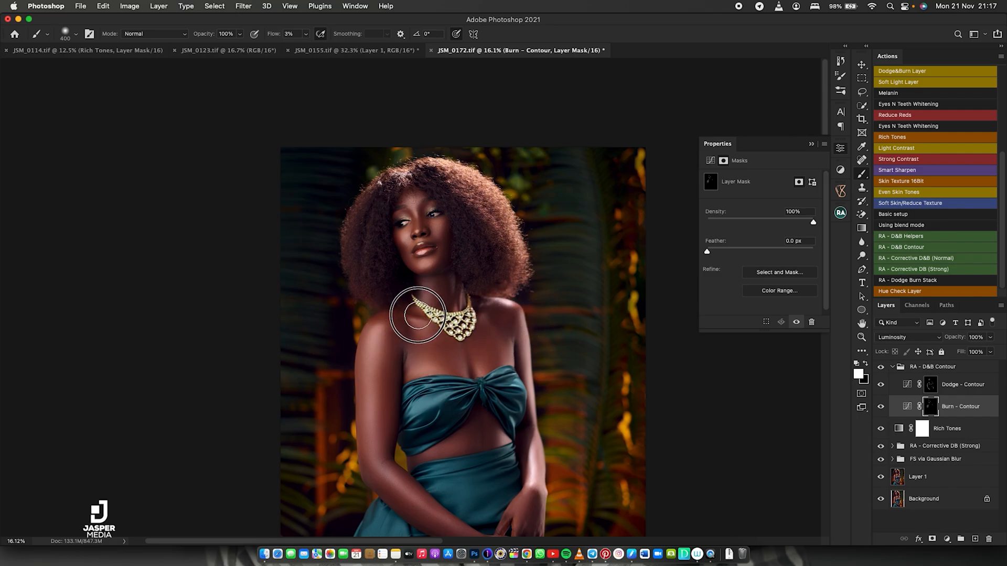
{"action": "left_click", "coordinate": [440, 287]}
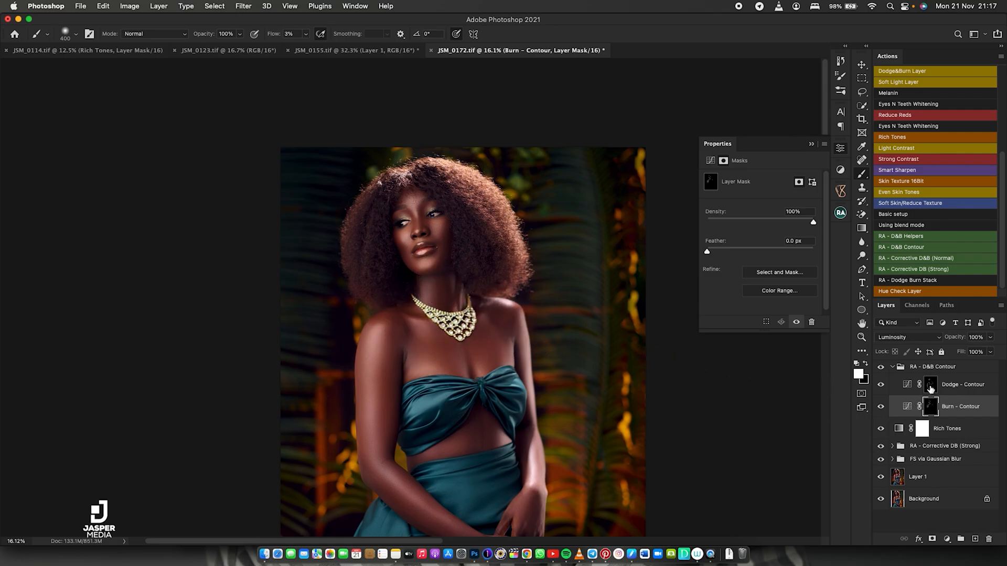
Step: Touch up the highlights on the Dodge - Contour mask with a 250 px brush
{"action": "left_click", "coordinate": [931, 386]}
{"action": "key", "text": "bracketleft"}
{"action": "key", "text": "bracketleft"}
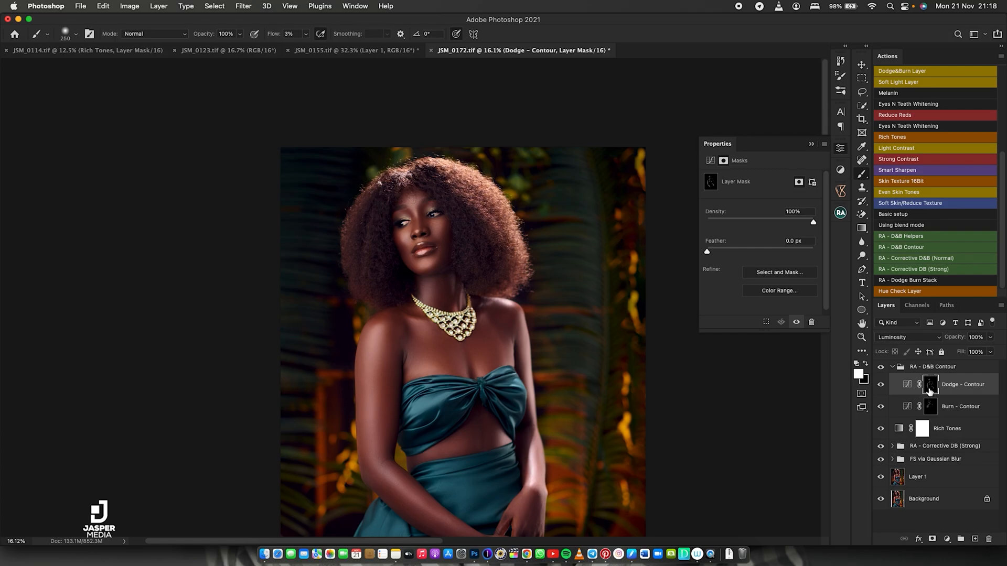
Step: Compare the portrait with and without the RA - D&B Contour group, then collapse it and set its opacity to 74%
{"action": "left_click", "coordinate": [881, 368]}
{"action": "left_click", "coordinate": [882, 368]}
{"action": "left_click", "coordinate": [892, 367]}
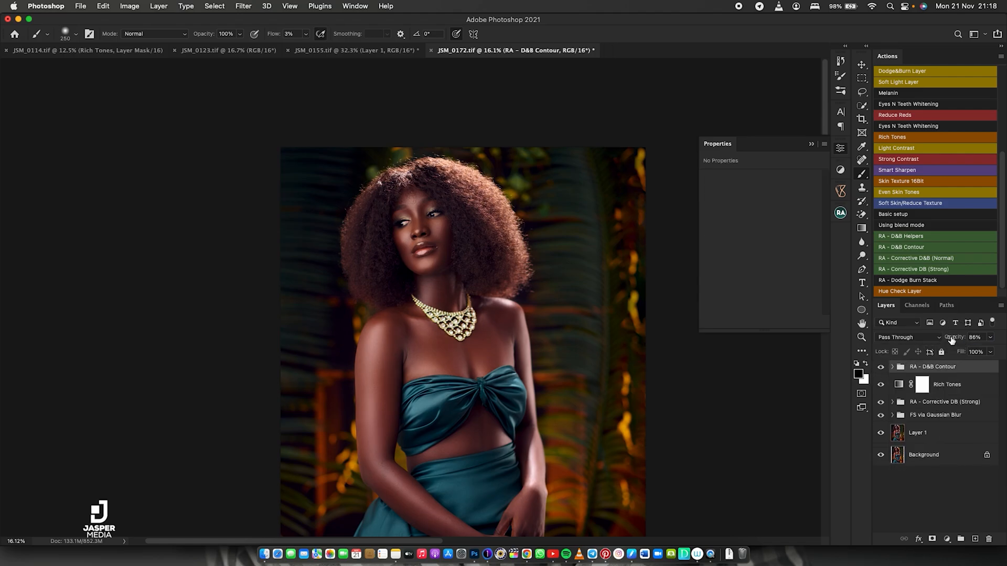
{"action": "left_click_drag", "start_coordinate": [954, 341], "coordinate": [933, 340]}
Step: Run the second Eyes N Teeth Whitening action and expand the resulting layer group
{"action": "mouse_move", "coordinate": [526, 288]}
{"action": "left_mouse_down"}
{"action": "mouse_move", "coordinate": [495, 295]}
{"action": "mouse_move", "coordinate": [541, 293]}
{"action": "mouse_move", "coordinate": [500, 271]}
{"action": "mouse_move", "coordinate": [517, 273]}
{"action": "left_mouse_up"}
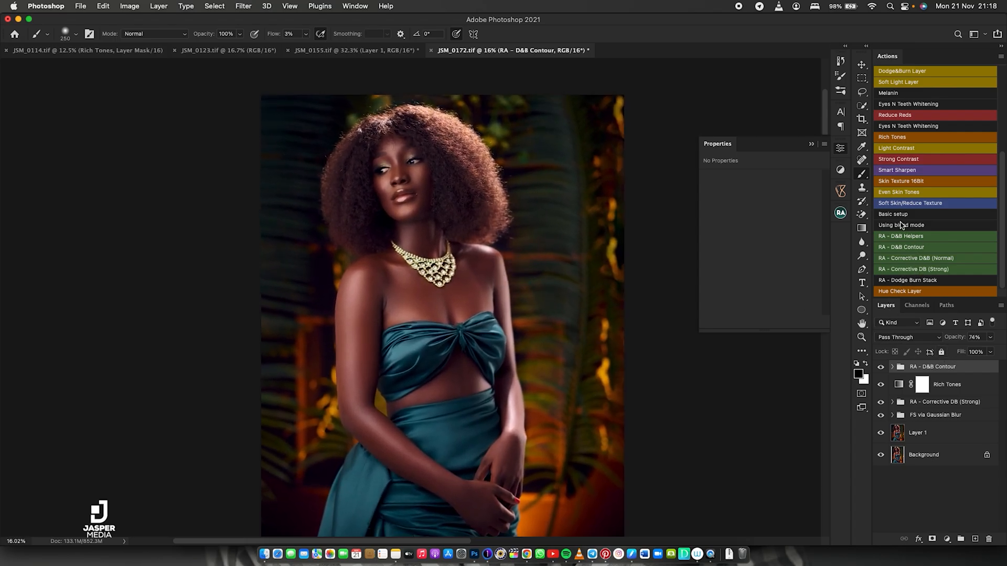
{"action": "left_click", "coordinate": [901, 127]}
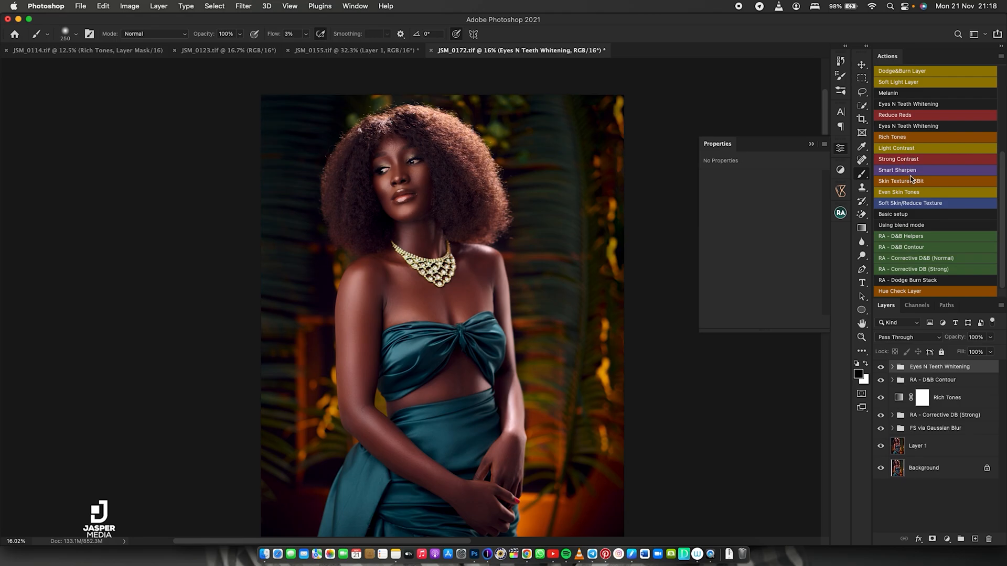
{"action": "left_click", "coordinate": [893, 367]}
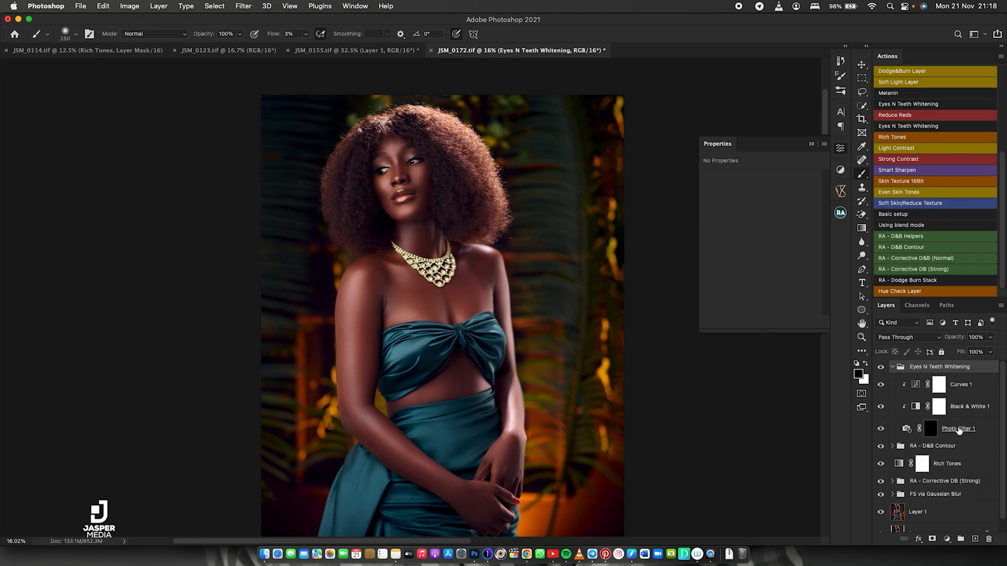
Step: Add a Black & White adjustment layer directly above Photo Filter 1 in the Eyes N Teeth Whitening group
{"action": "left_click", "coordinate": [957, 426]}
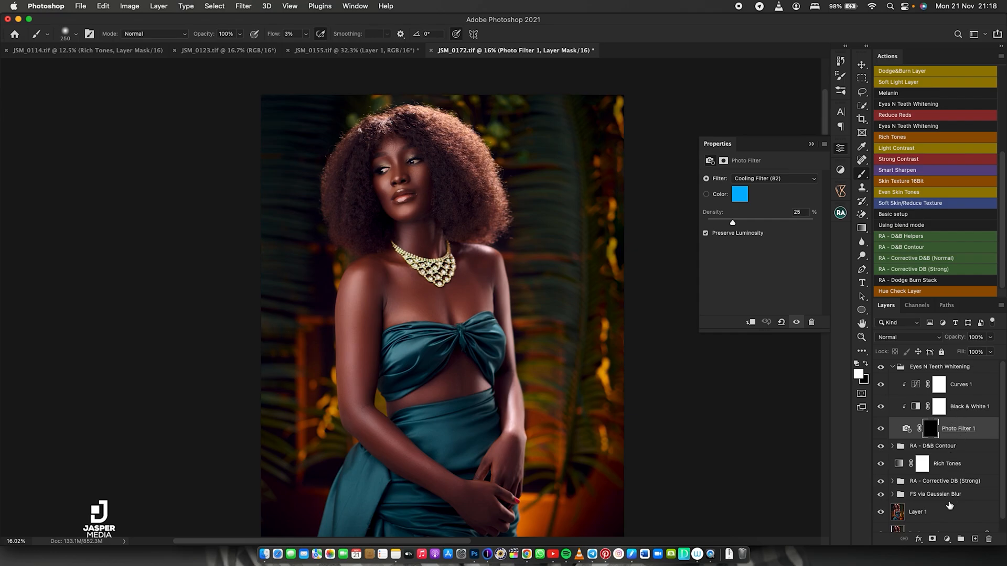
{"action": "left_click", "coordinate": [946, 539]}
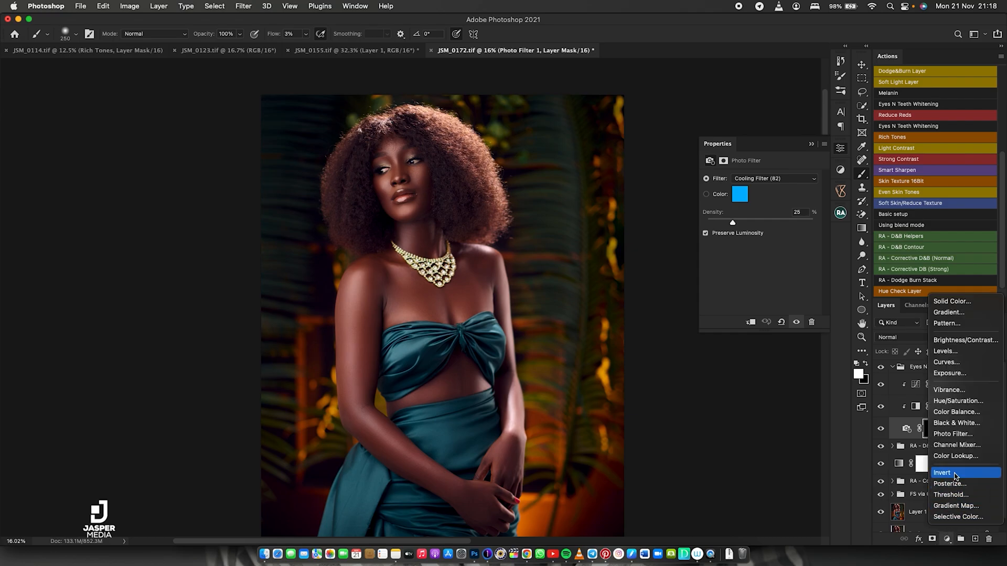
{"action": "left_click", "coordinate": [946, 423]}
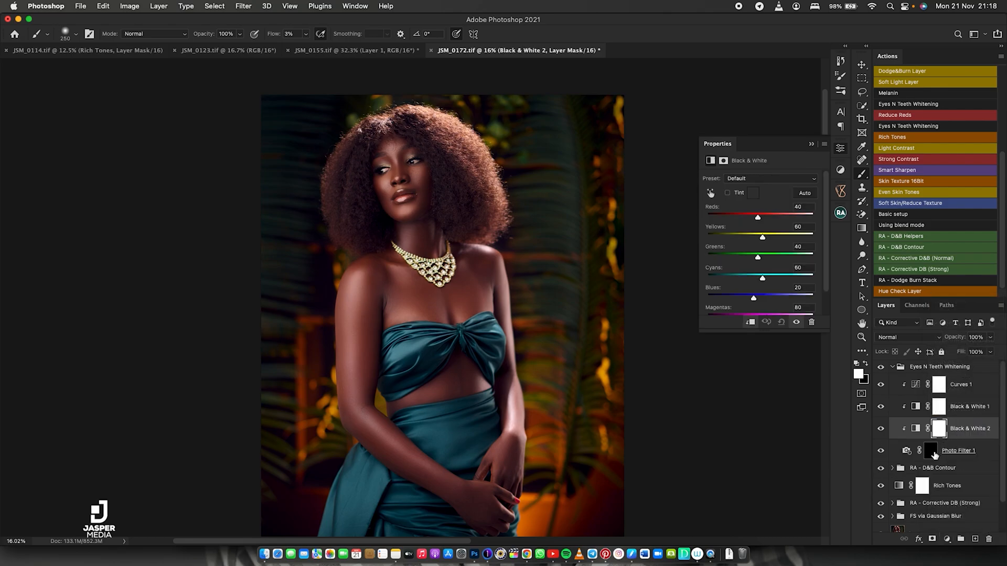
Step: Paint white over the whites of both eyes on the Photo Filter 1 mask with a 35 px brush at 10% flow
{"action": "left_click", "coordinate": [932, 451]}
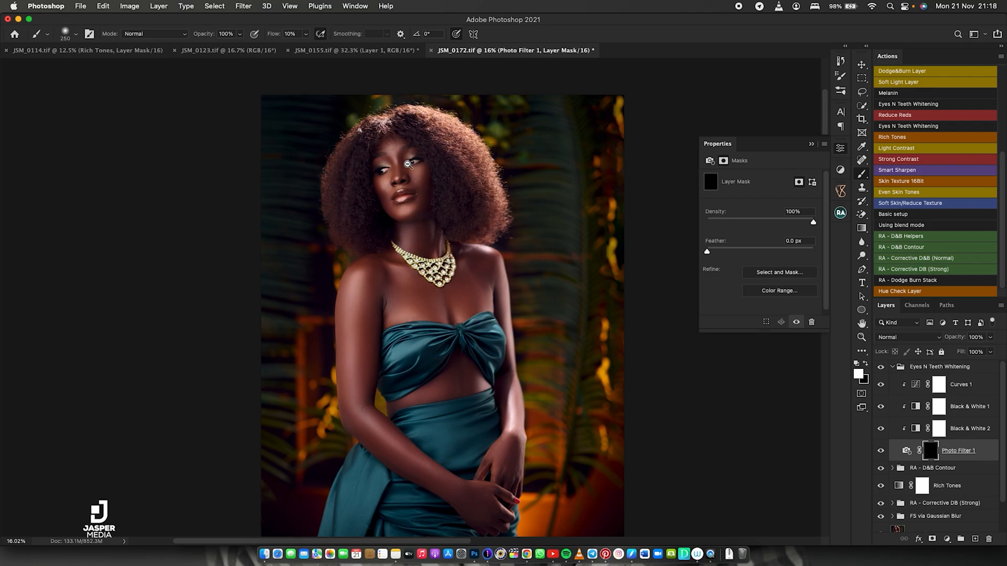
{"action": "left_click_drag", "start_coordinate": [410, 159], "coordinate": [483, 163]}
{"action": "key", "text": "["}
{"action": "key", "text": "["}
{"action": "key", "text": "["}
{"action": "key", "text": "["}
{"action": "key", "text": "["}
{"action": "key", "text": "["}
{"action": "key", "text": "["}
{"action": "key", "text": "["}
{"action": "key", "text": "["}
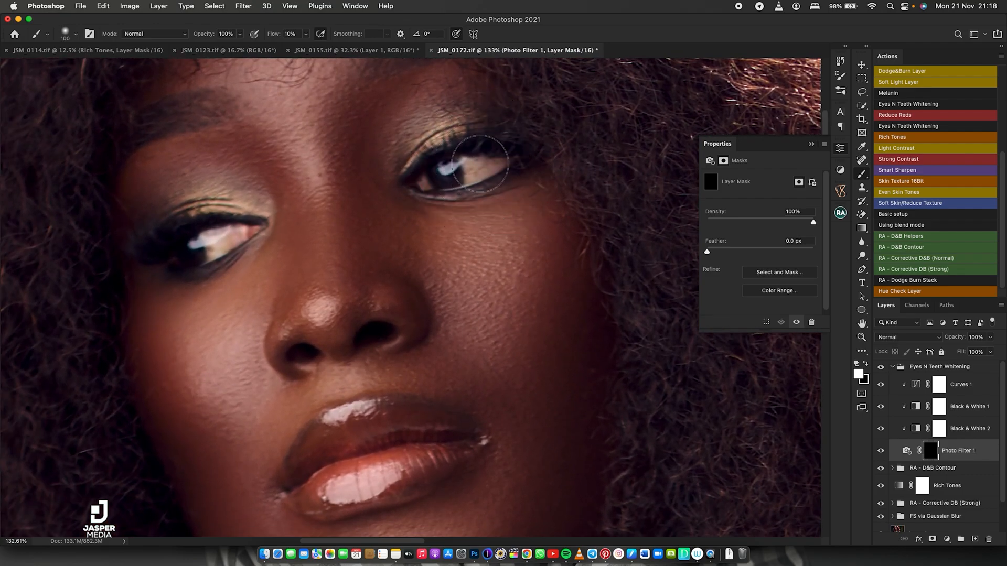
{"action": "key", "text": "["}
{"action": "key", "text": "["}
{"action": "key", "text": "["}
{"action": "key", "text": "["}
{"action": "mouse_move", "coordinate": [509, 162]}
{"action": "left_mouse_down"}
{"action": "mouse_move", "coordinate": [467, 168]}
{"action": "mouse_move", "coordinate": [473, 181]}
{"action": "mouse_move", "coordinate": [490, 169]}
{"action": "mouse_move", "coordinate": [440, 186]}
{"action": "mouse_move", "coordinate": [420, 180]}
{"action": "mouse_move", "coordinate": [429, 187]}
{"action": "mouse_move", "coordinate": [414, 194]}
{"action": "left_mouse_up"}
{"action": "mouse_move", "coordinate": [254, 229]}
{"action": "left_mouse_down"}
{"action": "mouse_move", "coordinate": [219, 232]}
{"action": "mouse_move", "coordinate": [207, 240]}
{"action": "mouse_move", "coordinate": [219, 251]}
{"action": "mouse_move", "coordinate": [208, 255]}
{"action": "mouse_move", "coordinate": [256, 228]}
{"action": "mouse_move", "coordinate": [213, 231]}
{"action": "mouse_move", "coordinate": [223, 249]}
{"action": "left_mouse_up"}
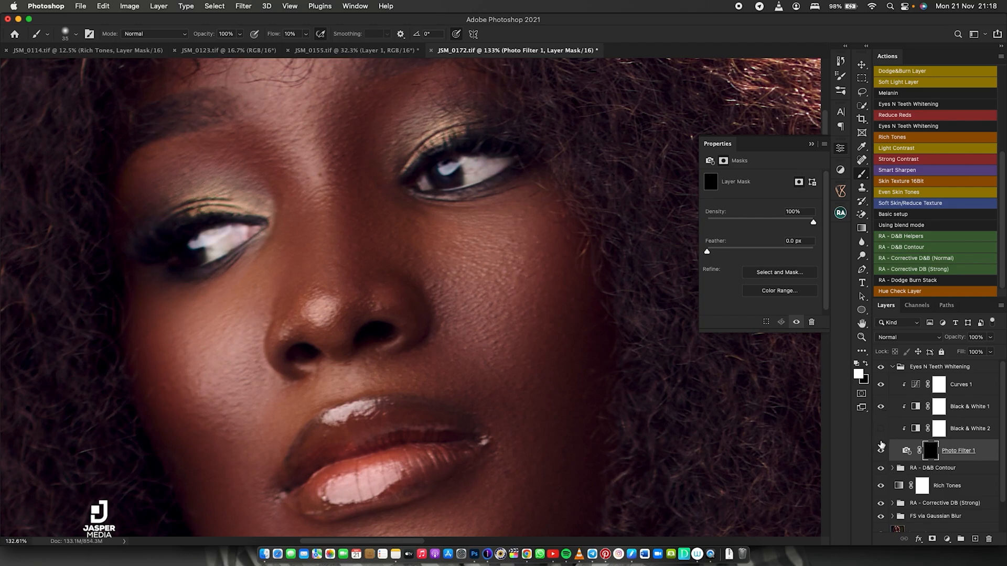
Step: Compare the eyes with and without the Eyes N Teeth Whitening group, then collapse it and set its opacity to 79%
{"action": "left_click", "coordinate": [881, 367]}
{"action": "left_click", "coordinate": [881, 367]}
{"action": "left_click", "coordinate": [883, 368]}
{"action": "left_click", "coordinate": [881, 368]}
{"action": "left_click_drag", "start_coordinate": [501, 247], "coordinate": [479, 265]}
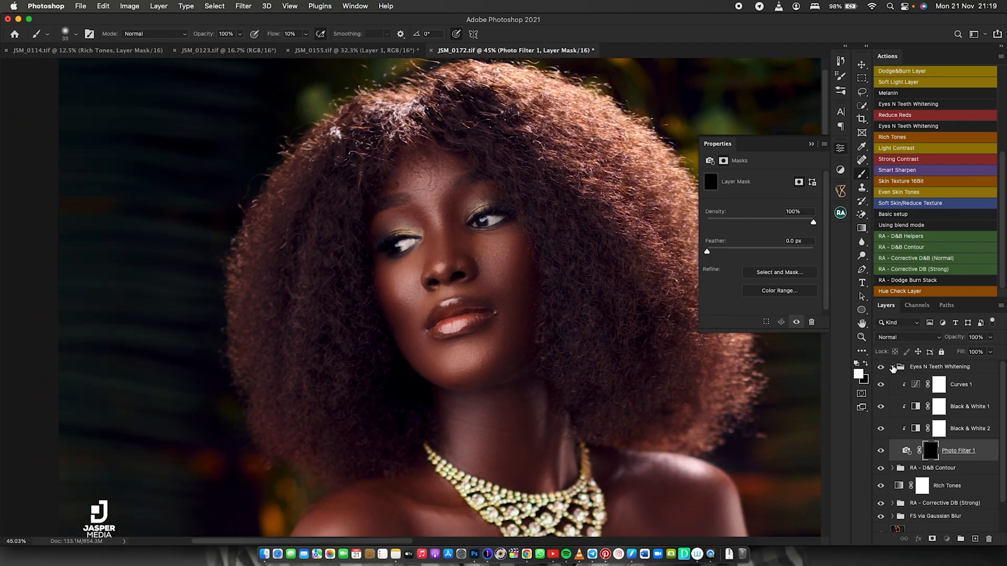
{"action": "left_click", "coordinate": [894, 368]}
{"action": "left_click_drag", "start_coordinate": [956, 337], "coordinate": [954, 338]}
{"action": "left_click_drag", "start_coordinate": [563, 306], "coordinate": [529, 318]}
{"action": "left_click_drag", "start_coordinate": [621, 377], "coordinate": [502, 289]}
{"action": "mouse_move", "coordinate": [454, 234]}
{"action": "left_mouse_down"}
{"action": "mouse_move", "coordinate": [477, 225]}
{"action": "mouse_move", "coordinate": [506, 261]}
{"action": "mouse_move", "coordinate": [535, 245]}
{"action": "mouse_move", "coordinate": [518, 245]}
{"action": "left_mouse_up"}
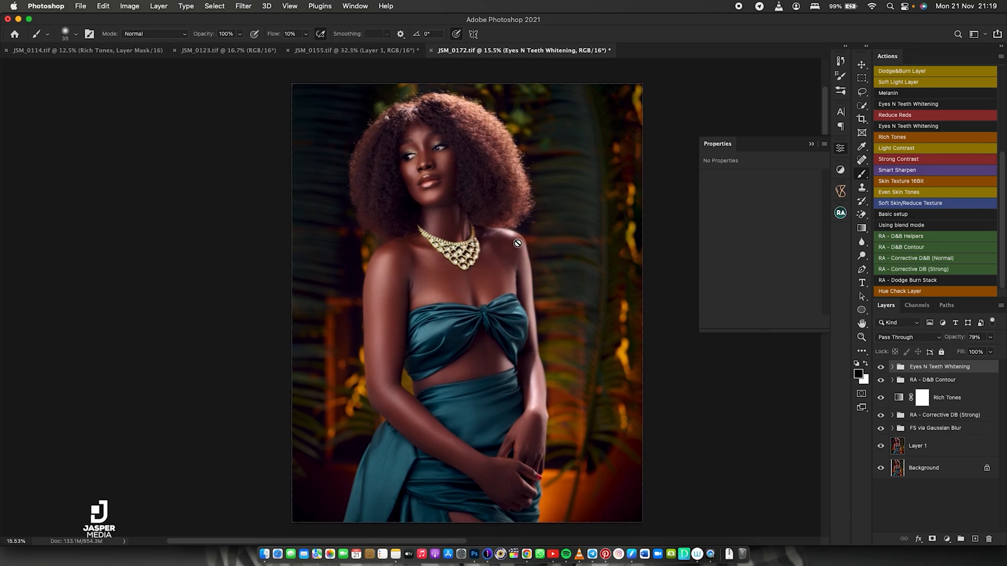
{"action": "key", "text": "super+minus"}
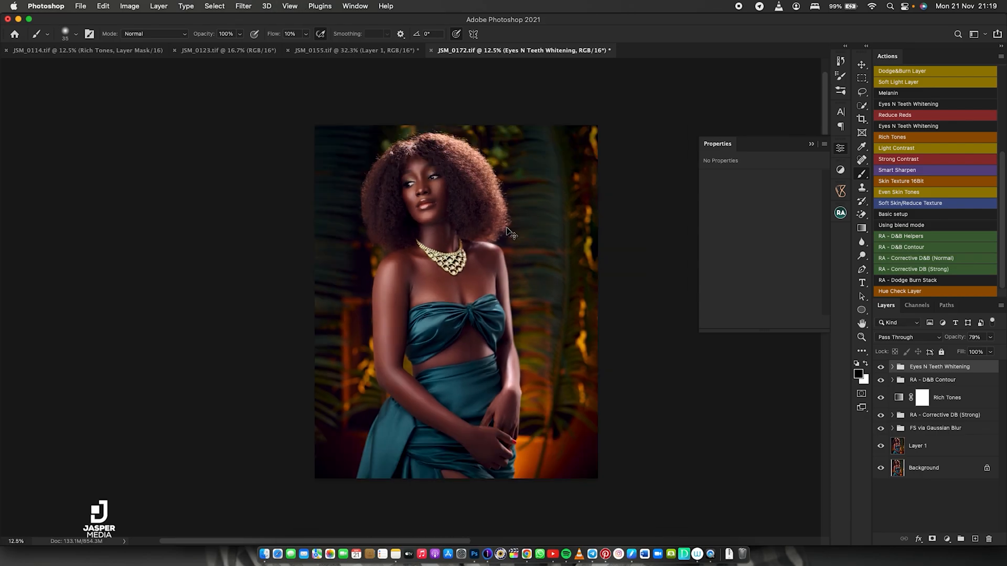
{"action": "key", "text": "super+plus"}
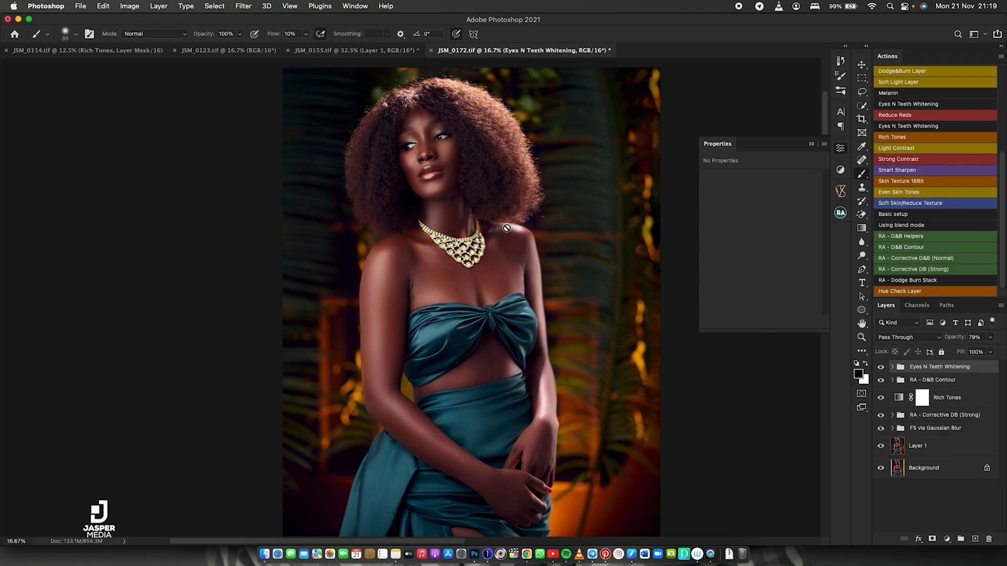
Step: Add a white Solid Color fill layer above the Eyes N Teeth Whitening group
{"action": "left_click", "coordinate": [946, 540]}
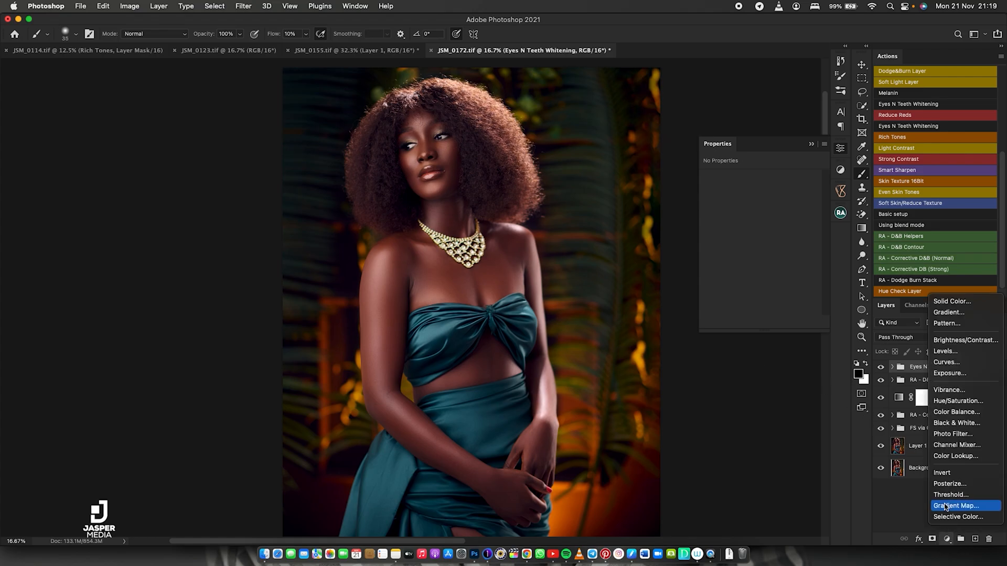
{"action": "left_click", "coordinate": [945, 301]}
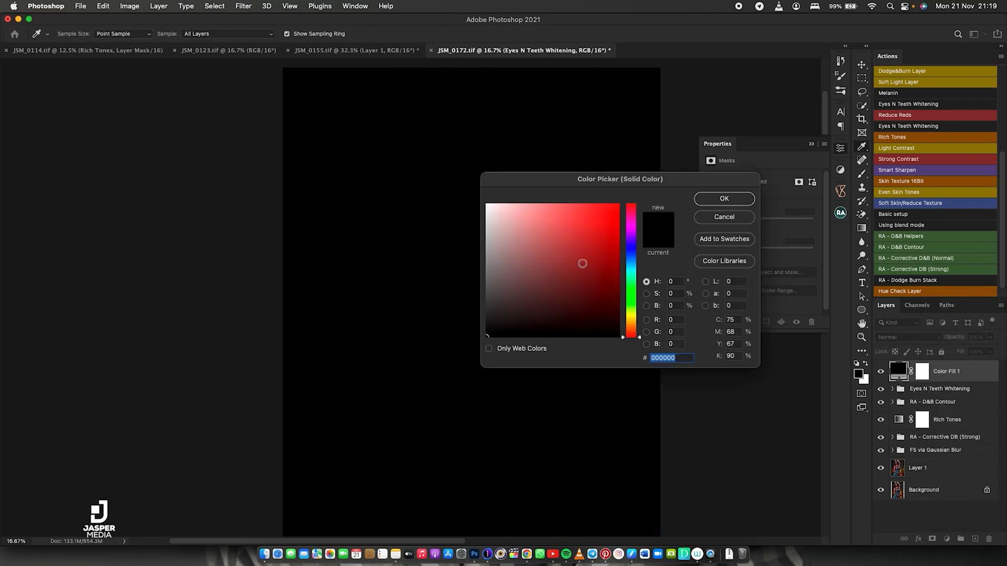
{"action": "left_click_drag", "start_coordinate": [527, 255], "coordinate": [477, 186]}
{"action": "left_click", "coordinate": [728, 204]}
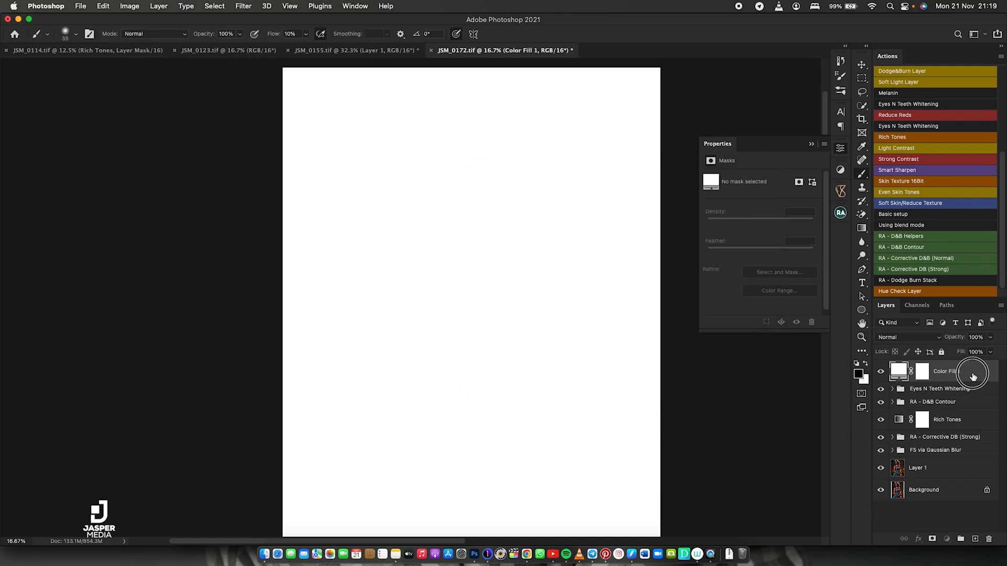
Step: Set Color Fill 1's Blend If on the underlying layer to fade in the white gradually from 94 to 255
{"action": "left_click", "coordinate": [974, 373]}
{"action": "right_click", "coordinate": [972, 374]}
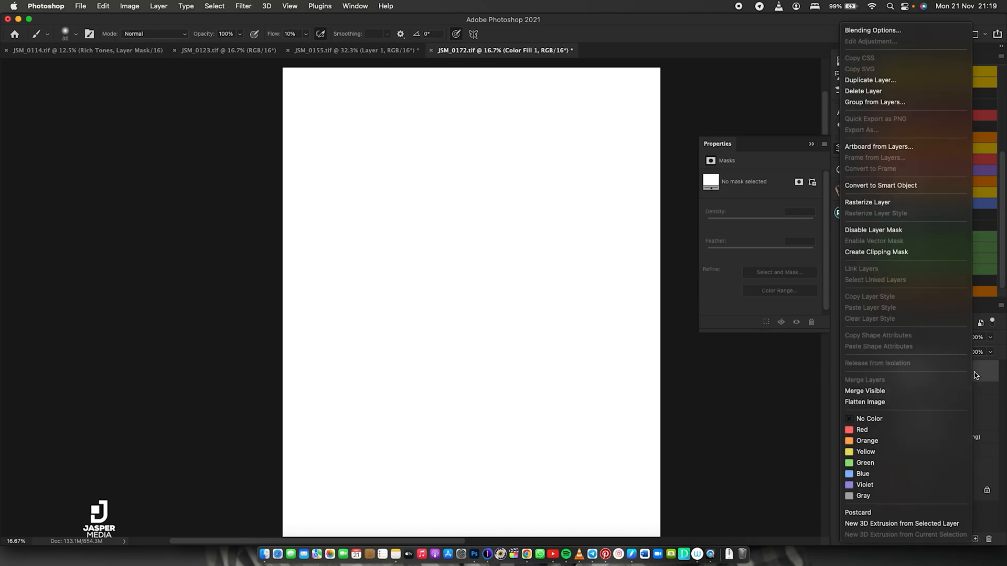
{"action": "left_click", "coordinate": [873, 30]}
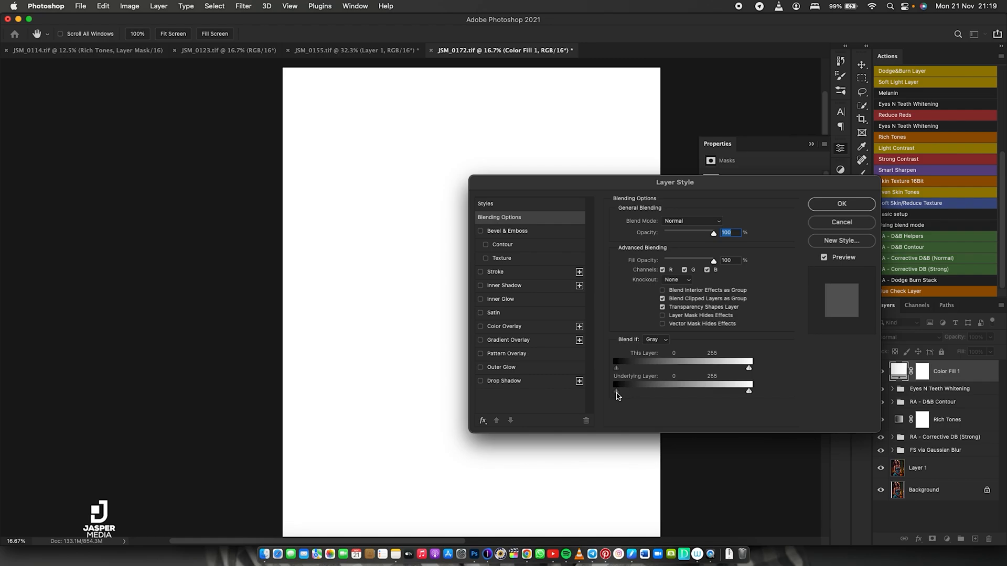
{"action": "left_click_drag", "start_coordinate": [616, 393], "coordinate": [666, 389]}
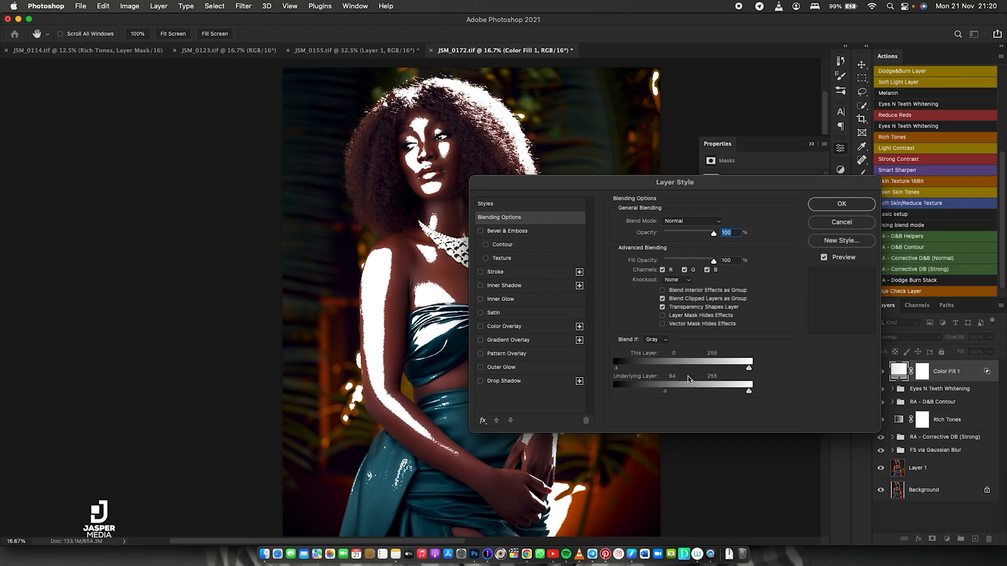
{"action": "key", "text": "alt"}
{"action": "left_click_drag", "start_coordinate": [667, 395], "coordinate": [668, 400]}
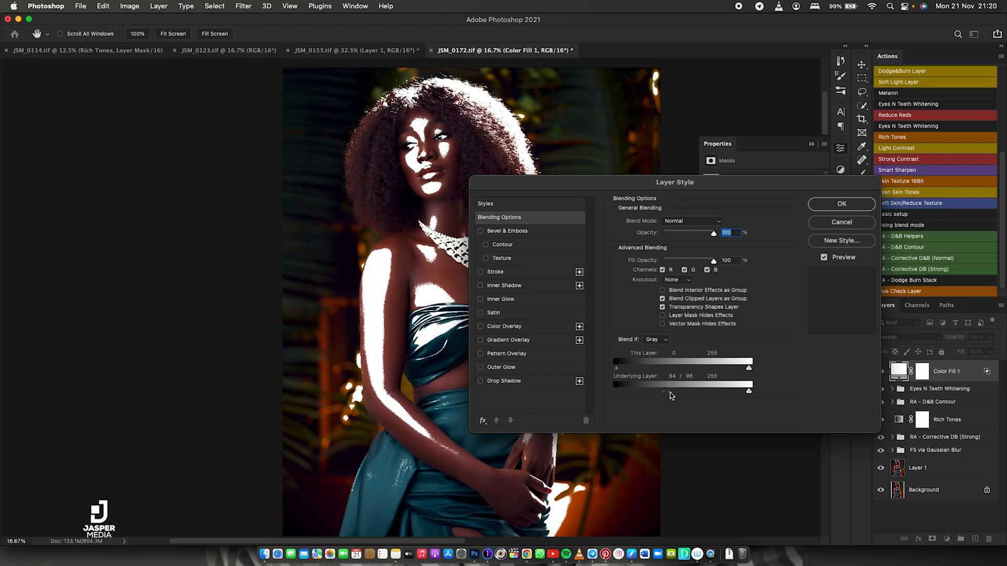
{"action": "left_click_drag", "start_coordinate": [669, 394], "coordinate": [752, 390]}
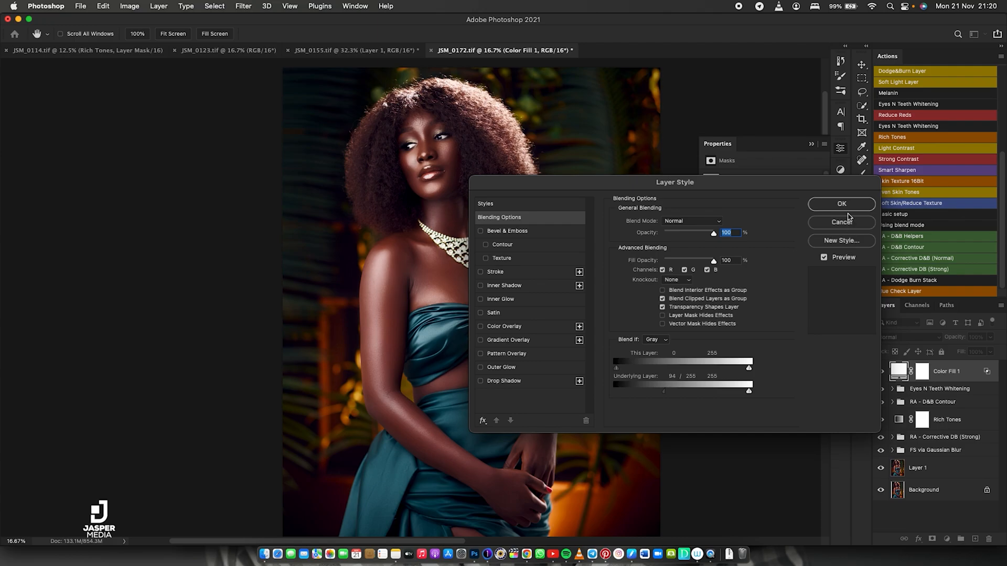
{"action": "left_click", "coordinate": [842, 206]}
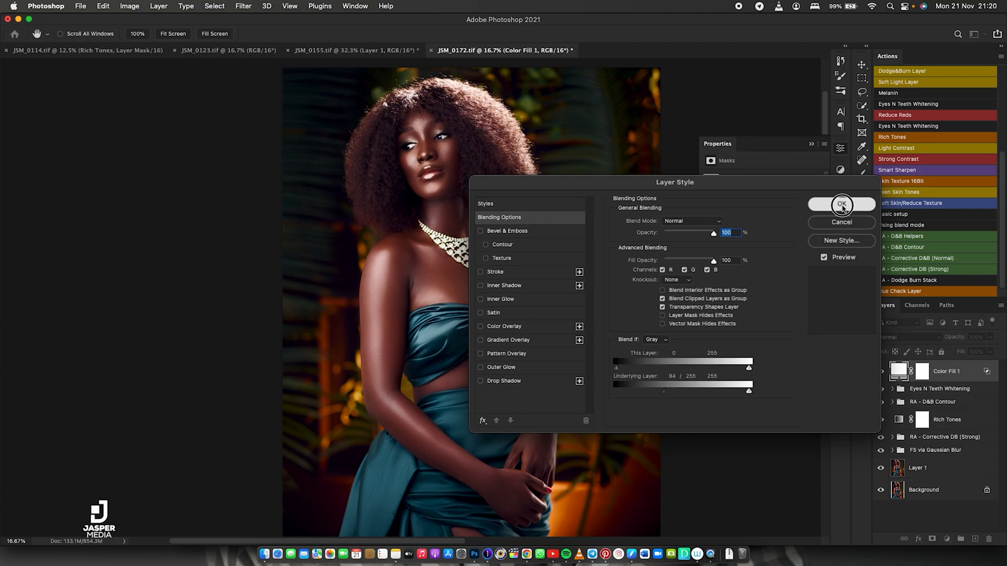
Step: Invert the Color Fill 1 layer mask to black and duplicate the layer three times
{"action": "left_click", "coordinate": [924, 373]}
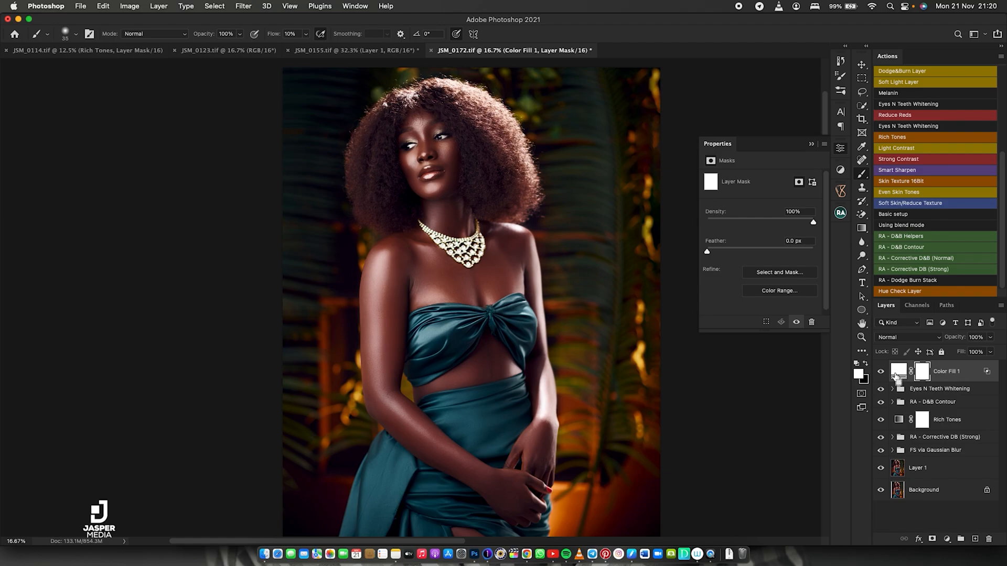
{"action": "key", "text": "super+i"}
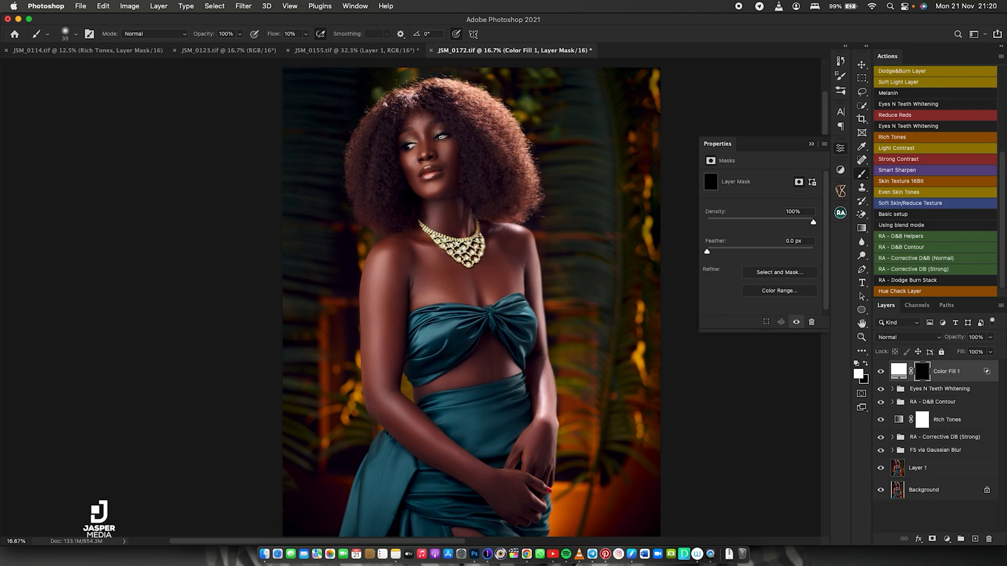
{"action": "key", "text": "ctrl+j"}
{"action": "key", "text": "ctrl+j"}
{"action": "key", "text": "ctrl+j"}
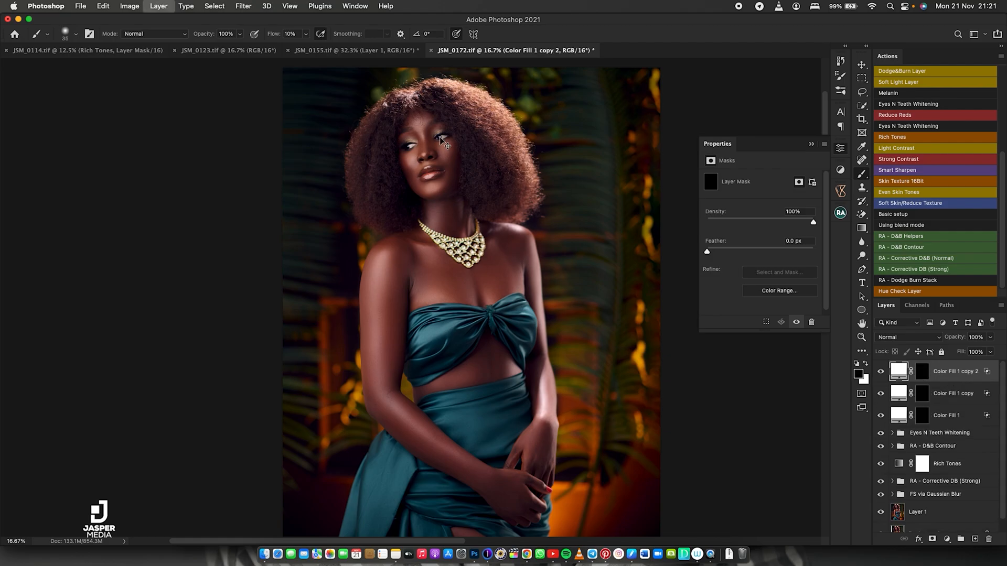
{"action": "key", "text": "x"}
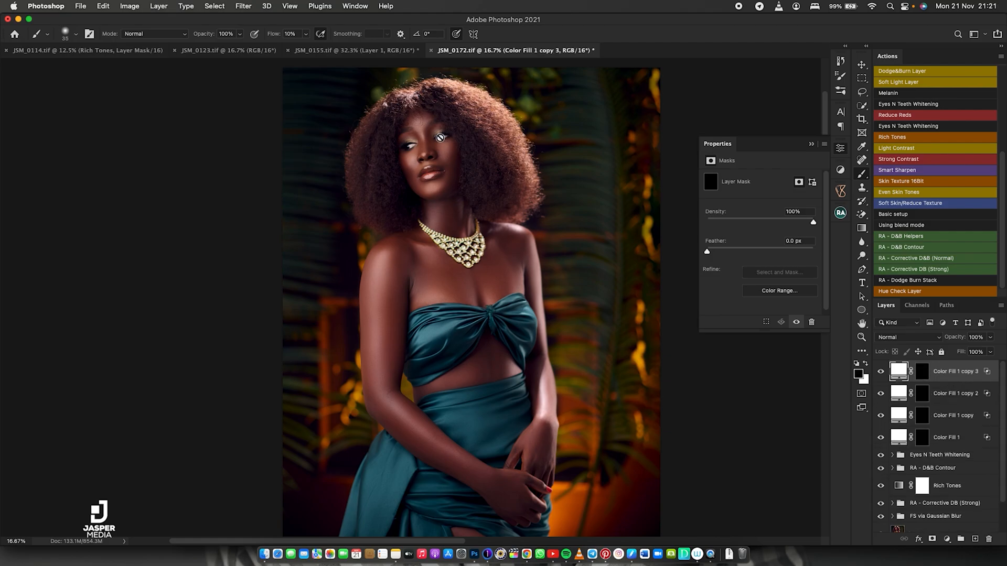
Step: Paint white on the Color Fill 1 mask over the facial highlights, including the cheeks, chin and forehead, at 10% flow
{"action": "left_click", "coordinate": [923, 437]}
{"action": "key", "text": "x"}
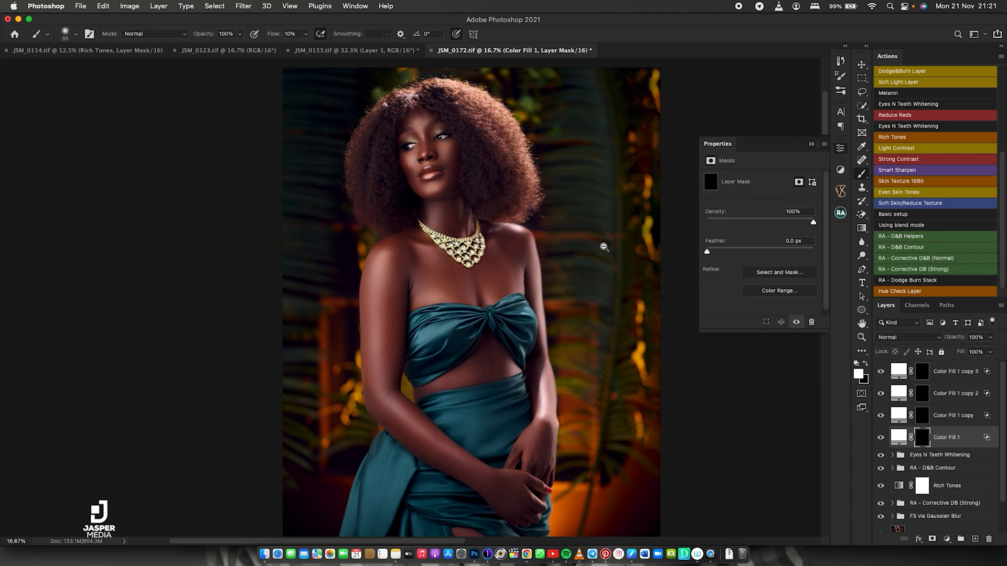
{"action": "mouse_move", "coordinate": [456, 153]}
{"action": "left_mouse_down"}
{"action": "mouse_move", "coordinate": [481, 151]}
{"action": "mouse_move", "coordinate": [476, 194]}
{"action": "left_mouse_up"}
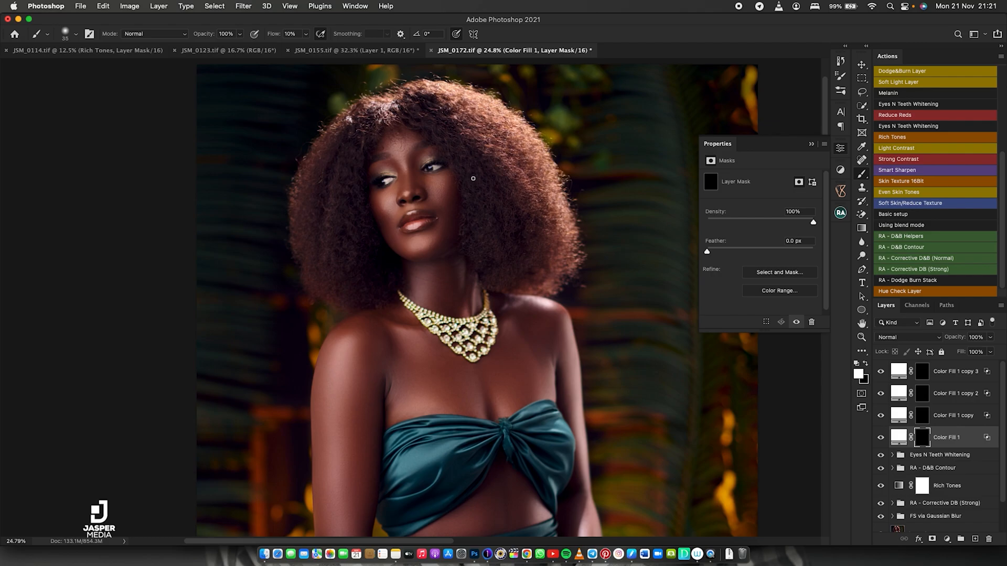
{"action": "key", "text": "bracketright"}
{"action": "key", "text": "bracketright"}
{"action": "key", "text": "bracketright"}
{"action": "key", "text": "bracketright"}
{"action": "key", "text": "bracketright"}
{"action": "key", "text": "bracketright"}
{"action": "key", "text": "bracketright"}
{"action": "mouse_move", "coordinate": [441, 180]}
{"action": "left_mouse_down"}
{"action": "mouse_move", "coordinate": [437, 203]}
{"action": "mouse_move", "coordinate": [429, 189]}
{"action": "left_mouse_up"}
{"action": "left_click_drag", "start_coordinate": [384, 212], "coordinate": [386, 203]}
{"action": "left_click_drag", "start_coordinate": [421, 244], "coordinate": [428, 244]}
{"action": "mouse_move", "coordinate": [397, 152]}
{"action": "left_mouse_down"}
{"action": "mouse_move", "coordinate": [437, 192]}
{"action": "mouse_move", "coordinate": [411, 188]}
{"action": "left_mouse_up"}
{"action": "key", "text": "bracketleft"}
{"action": "key", "text": "bracketleft"}
{"action": "key", "text": "bracketleft"}
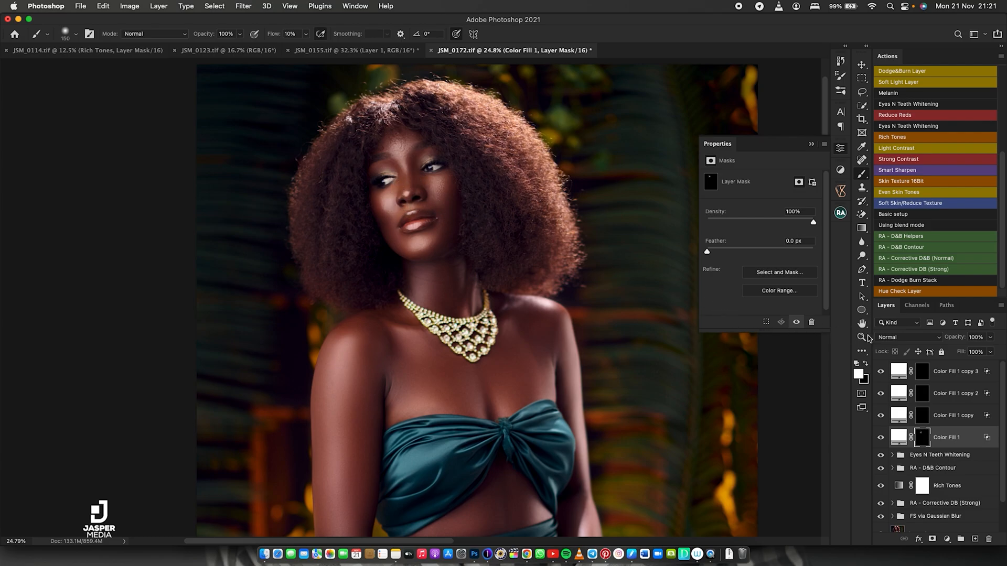
Step: Set Color Fill 1's opacity to 59% and compare the face with and without the layer
{"action": "mouse_move", "coordinate": [959, 337]}
{"action": "left_mouse_down"}
{"action": "mouse_move", "coordinate": [948, 337]}
{"action": "mouse_move", "coordinate": [960, 339]}
{"action": "left_mouse_up"}
{"action": "left_click", "coordinate": [881, 436]}
{"action": "left_click", "coordinate": [882, 436]}
{"action": "left_click", "coordinate": [882, 436]}
{"action": "left_click", "coordinate": [882, 436]}
Step: Brighten the lip highlights on the Color Fill 1 copy mask with an 80 px brush, then lower that layer's opacity and compare
{"action": "left_click", "coordinate": [919, 417]}
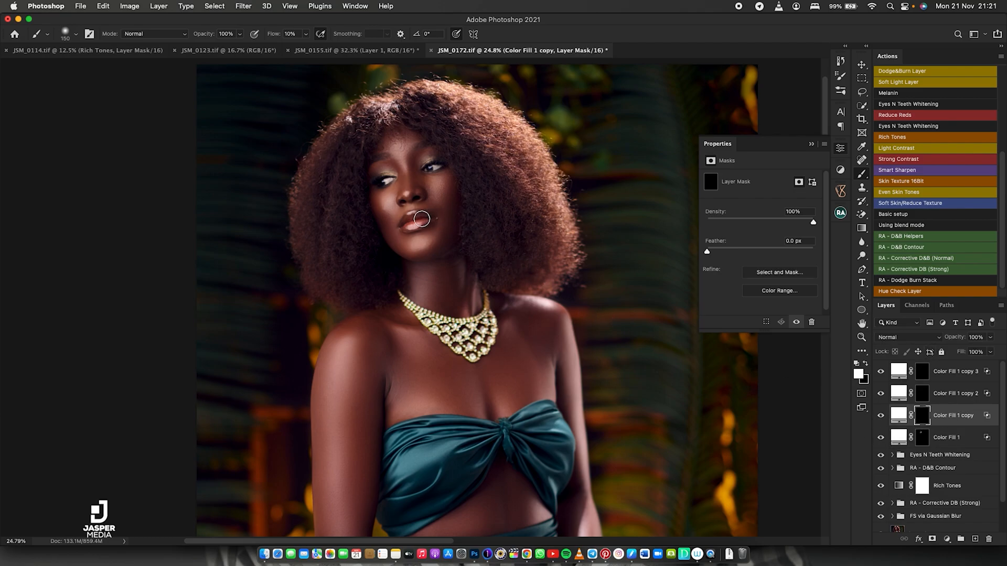
{"action": "key", "text": "bracketleft"}
{"action": "key", "text": "bracketleft"}
{"action": "key", "text": "bracketleft"}
{"action": "mouse_move", "coordinate": [950, 350]}
{"action": "left_mouse_down"}
{"action": "mouse_move", "coordinate": [959, 346]}
{"action": "mouse_move", "coordinate": [931, 355]}
{"action": "left_mouse_up"}
{"action": "left_click", "coordinate": [882, 415]}
{"action": "left_click", "coordinate": [883, 415]}
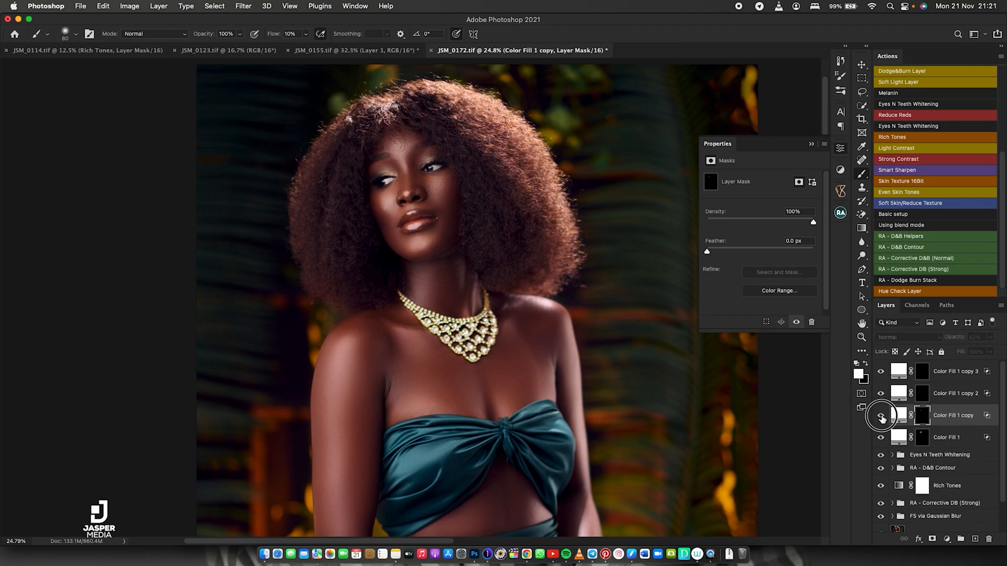
Step: Paint white on the Color Fill 1 copy 2 mask over the body's skin highlights, including the shoulder and arm, with a 400 px brush
{"action": "left_click", "coordinate": [923, 394]}
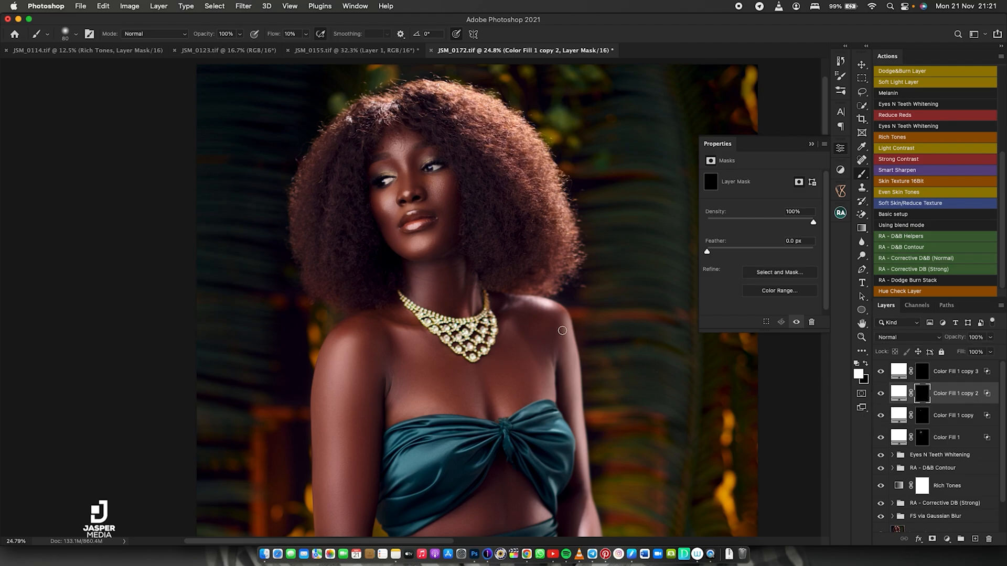
{"action": "key", "text": "]"}
{"action": "key", "text": "]"}
{"action": "key", "text": "]"}
{"action": "key", "text": "]"}
{"action": "key", "text": "]"}
{"action": "key", "text": "]"}
{"action": "key", "text": "]"}
{"action": "key", "text": "]"}
{"action": "key", "text": "]"}
{"action": "key", "text": "]"}
{"action": "key", "text": "]"}
{"action": "left_click_drag", "start_coordinate": [384, 349], "coordinate": [346, 351]}
{"action": "mouse_move", "coordinate": [385, 385]}
{"action": "left_mouse_down"}
{"action": "mouse_move", "coordinate": [379, 404]}
{"action": "mouse_move", "coordinate": [380, 366]}
{"action": "mouse_move", "coordinate": [402, 457]}
{"action": "left_mouse_up"}
{"action": "left_click_drag", "start_coordinate": [414, 378], "coordinate": [421, 370]}
{"action": "left_click", "coordinate": [415, 353]}
{"action": "left_click", "coordinate": [420, 351]}
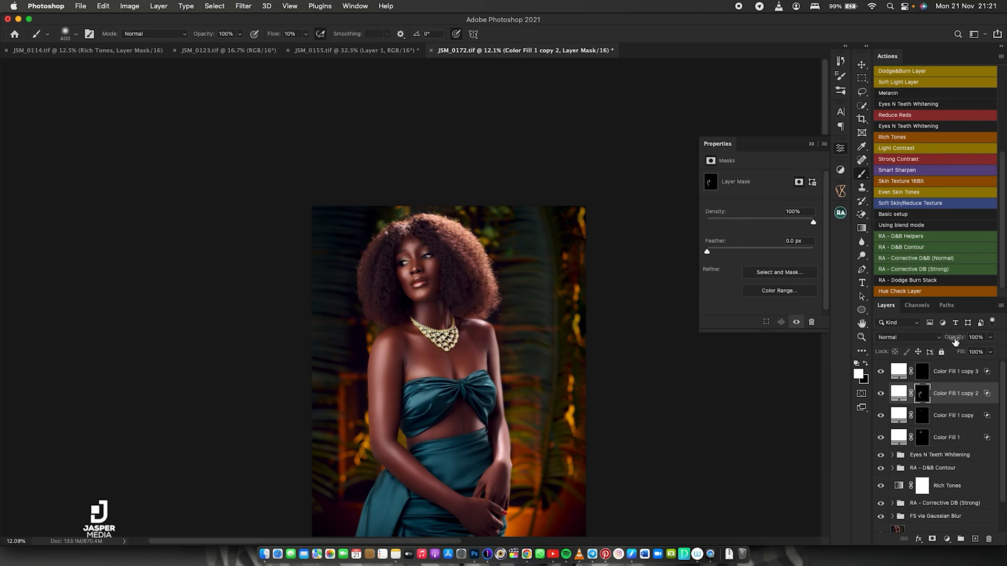
Step: Set the opacity of Color Fill 1 copy 2 to 53%
{"action": "left_click_drag", "start_coordinate": [955, 338], "coordinate": [954, 338]}
{"action": "scroll", "coordinate": [472, 341], "scroll_direction": "down", "scroll_amount": 5}
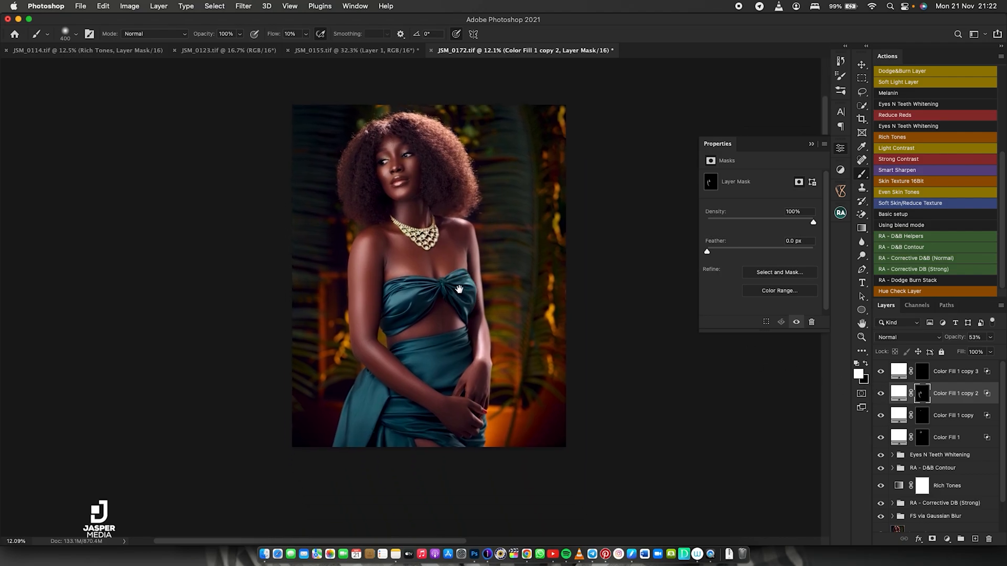
{"action": "mouse_move", "coordinate": [472, 288]}
{"action": "left_mouse_down"}
{"action": "mouse_move", "coordinate": [494, 274]}
{"action": "mouse_move", "coordinate": [506, 293]}
{"action": "left_mouse_up"}
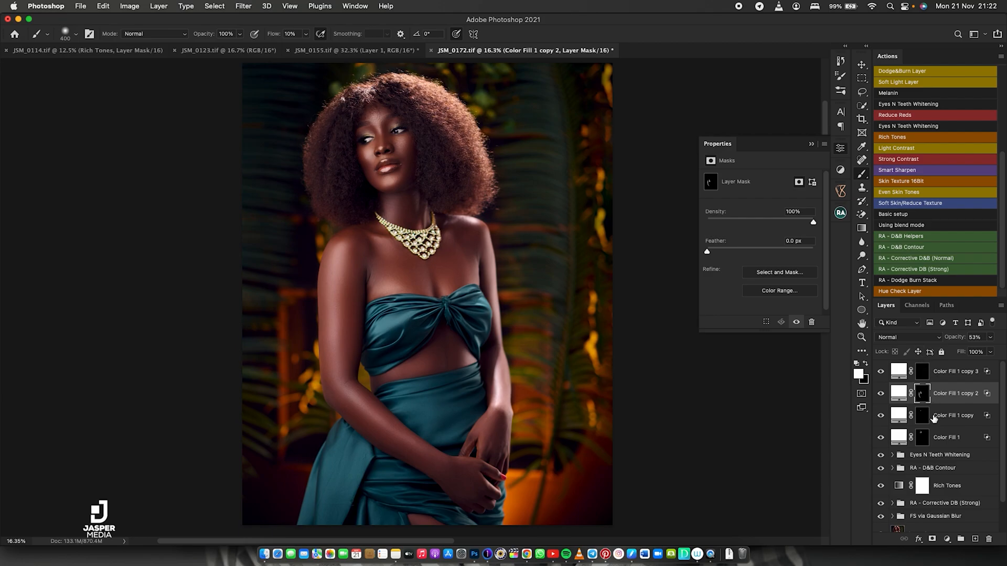
Step: Compare the portrait with and without Color Fill 1, then delete the unused Color Fill 1 copy 3 layer
{"action": "left_click", "coordinate": [938, 436]}
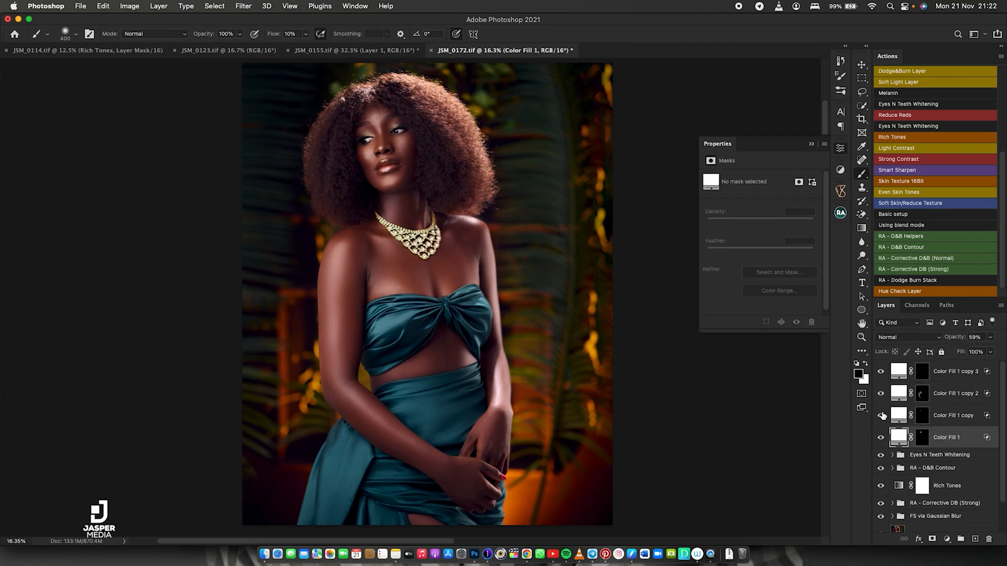
{"action": "left_click", "coordinate": [881, 437]}
{"action": "left_click", "coordinate": [881, 438]}
{"action": "left_click", "coordinate": [941, 373]}
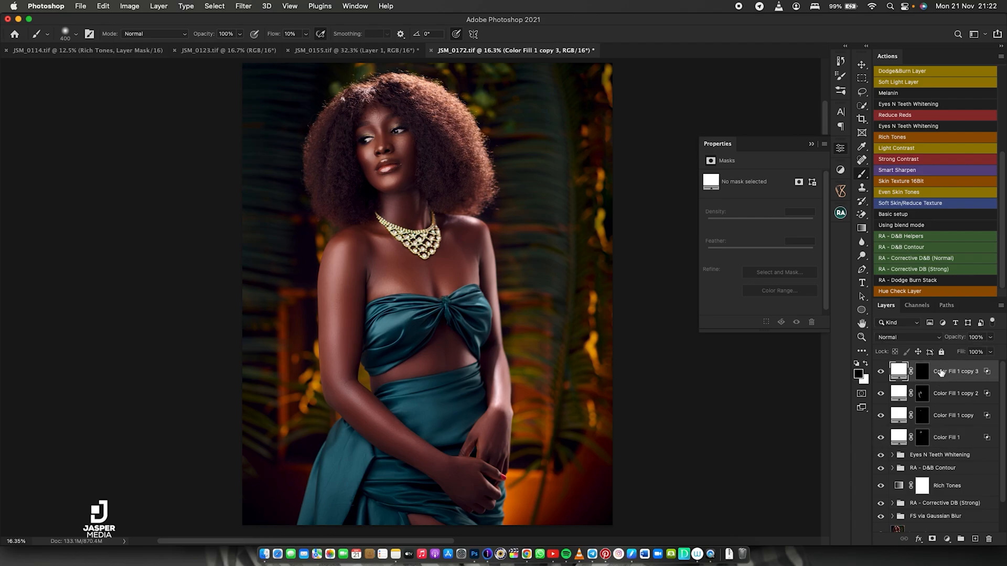
{"action": "key", "text": "Delete"}
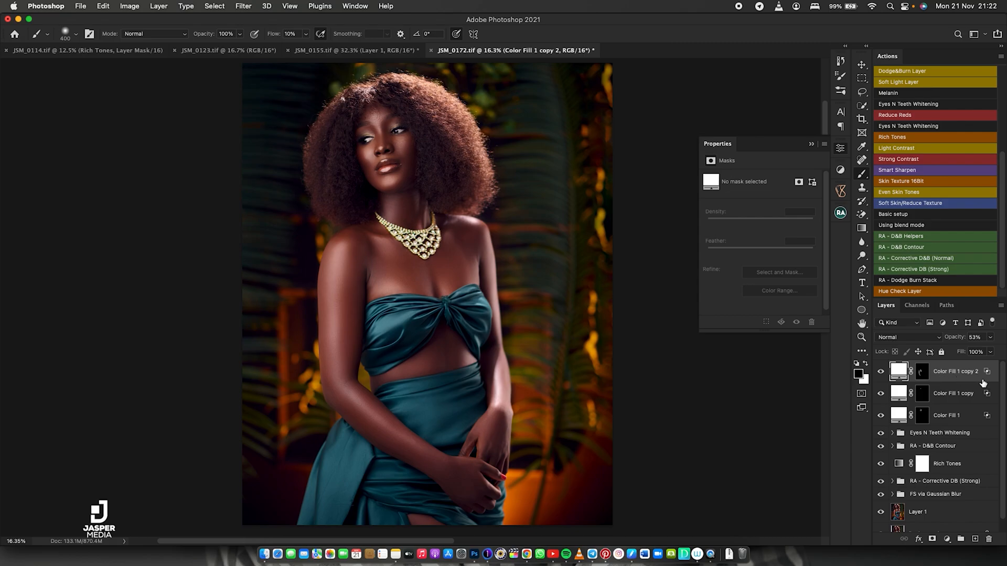
Step: Add a Levels adjustment layer above the color fill layers and adjust its white and black input levels
{"action": "left_click", "coordinate": [944, 538]}
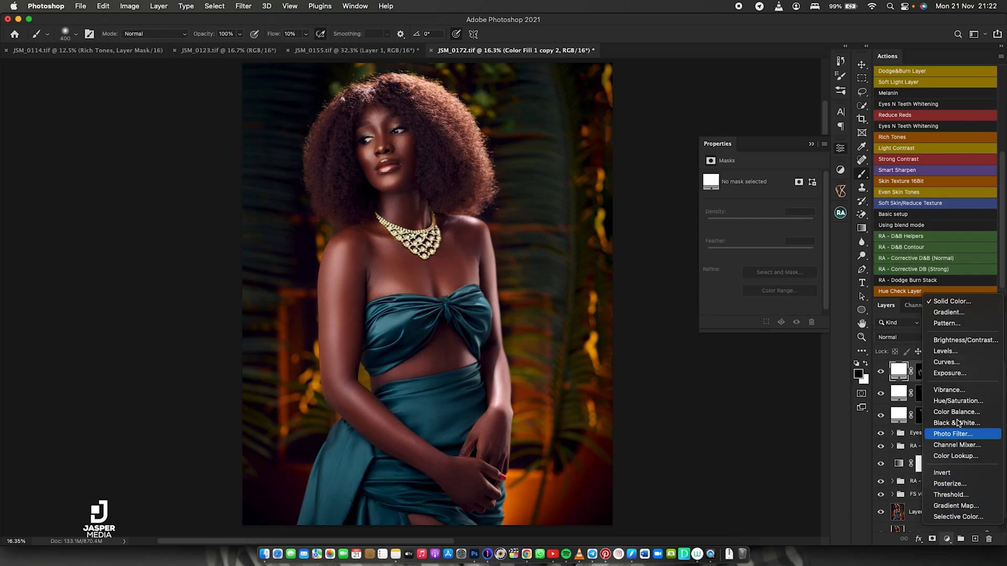
{"action": "left_click", "coordinate": [945, 352]}
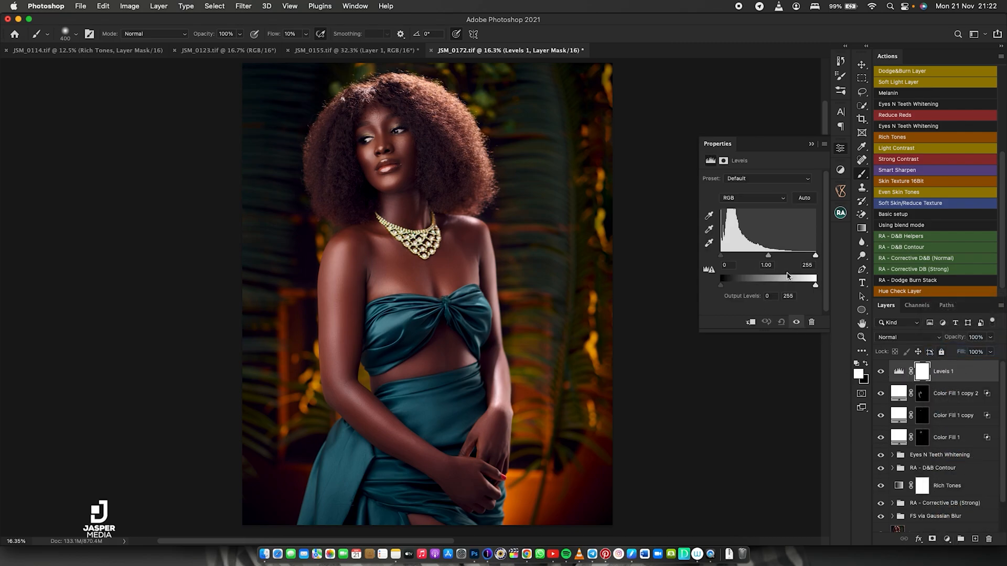
{"action": "left_click_drag", "start_coordinate": [817, 258], "coordinate": [815, 257]}
{"action": "left_click_drag", "start_coordinate": [721, 257], "coordinate": [721, 257]}
Step: Compare the portrait with and without the Levels 1 adjustment, then collapse its properties
{"action": "left_click", "coordinate": [881, 371]}
{"action": "left_click", "coordinate": [882, 372]}
{"action": "left_click", "coordinate": [882, 372]}
{"action": "left_click", "coordinate": [882, 372]}
{"action": "left_click", "coordinate": [813, 144]}
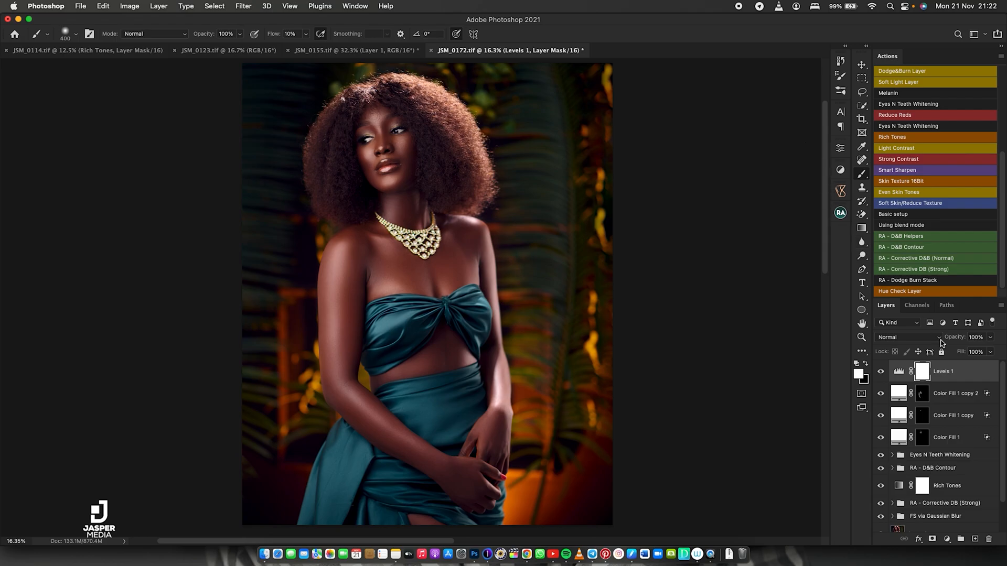
Step: Add a new layer above Levels 1 and draw a reversed black-to-transparent radial gradient from the face downward as a vignette
{"action": "left_click", "coordinate": [974, 539]}
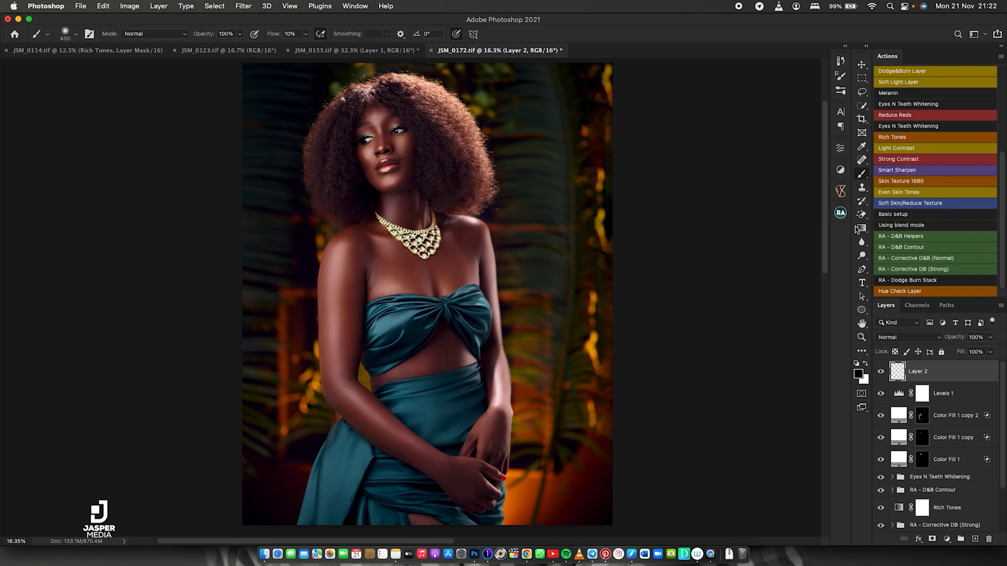
{"action": "left_click", "coordinate": [860, 229]}
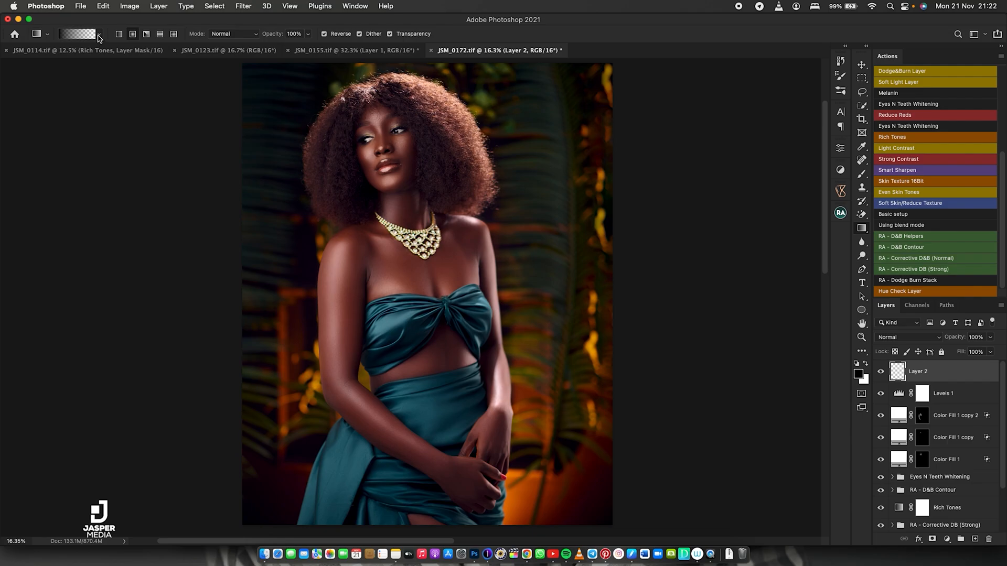
{"action": "left_click", "coordinate": [99, 34]}
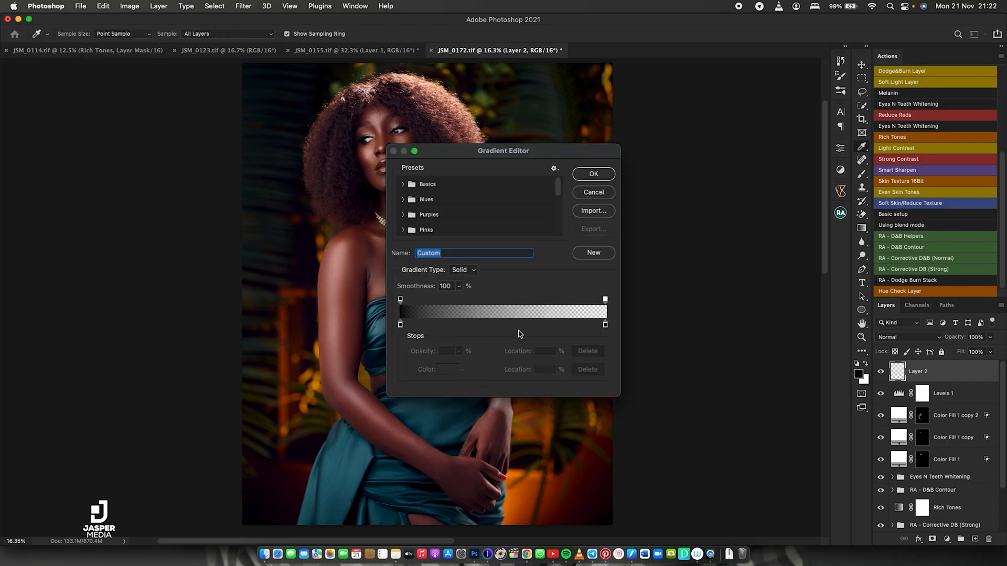
{"action": "left_click", "coordinate": [591, 178]}
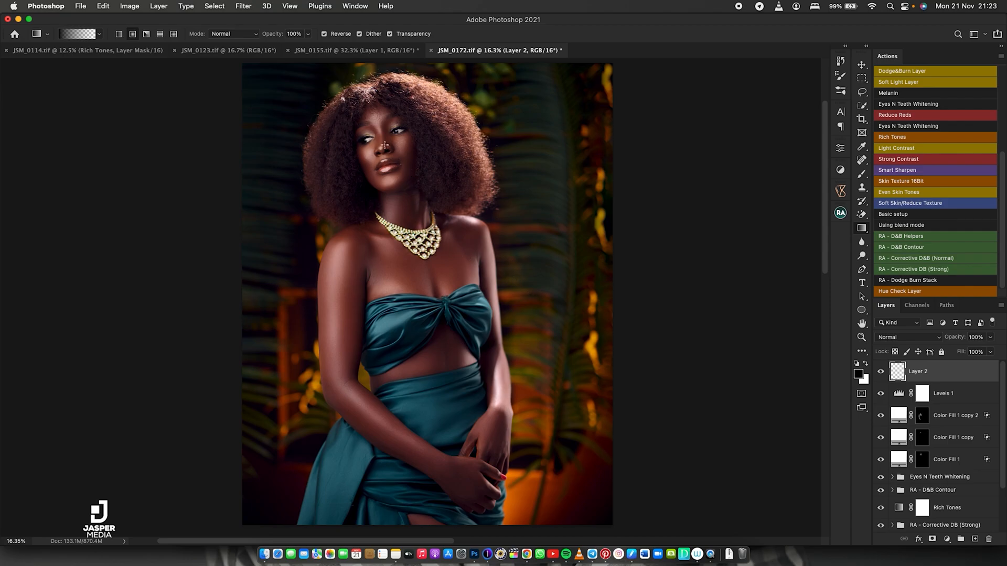
{"action": "left_click_drag", "start_coordinate": [402, 140], "coordinate": [437, 484]}
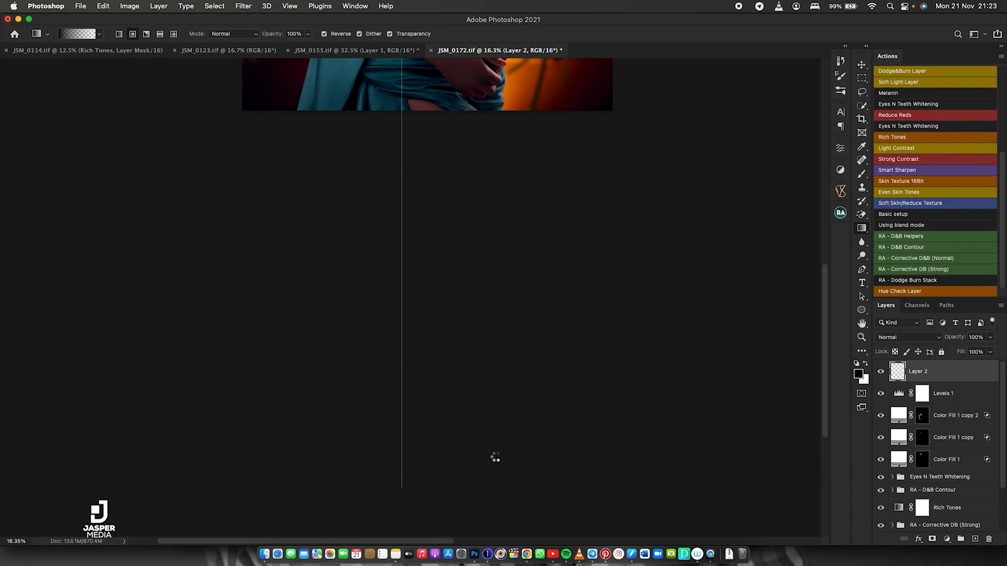
{"action": "left_click_drag", "start_coordinate": [825, 347], "coordinate": [810, 291]}
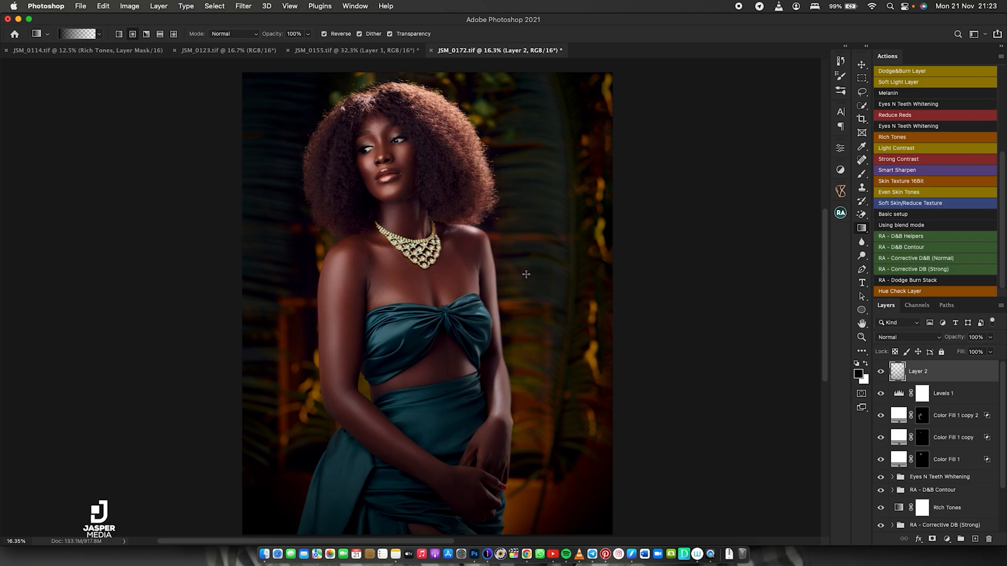
{"action": "mouse_move", "coordinate": [519, 273]}
{"action": "left_mouse_down"}
{"action": "mouse_move", "coordinate": [496, 273]}
{"action": "mouse_move", "coordinate": [505, 274]}
{"action": "left_mouse_up"}
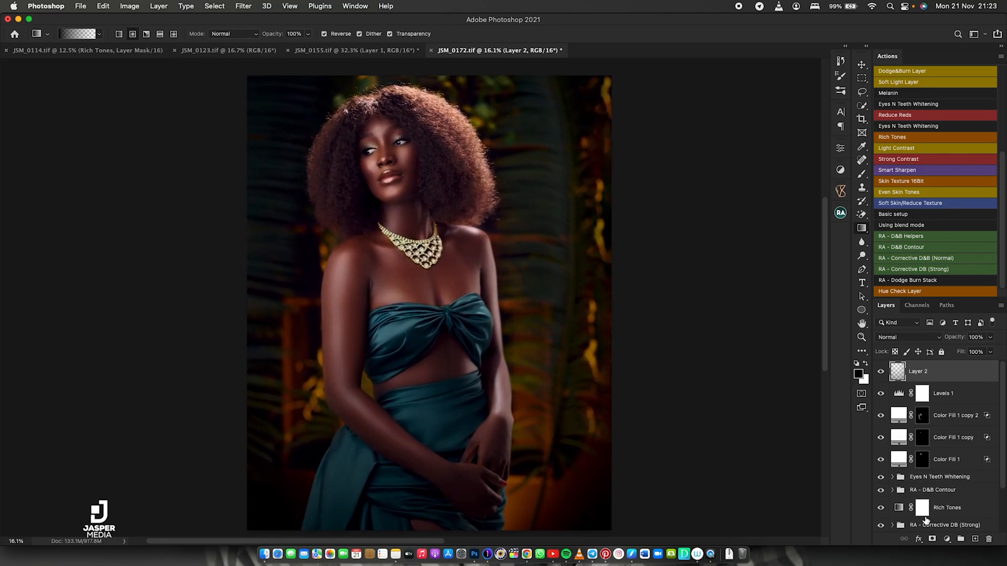
Step: Add a layer mask to the vignette layer and paint black over the face and hair, raising the brush flow to 100%
{"action": "left_click", "coordinate": [932, 540]}
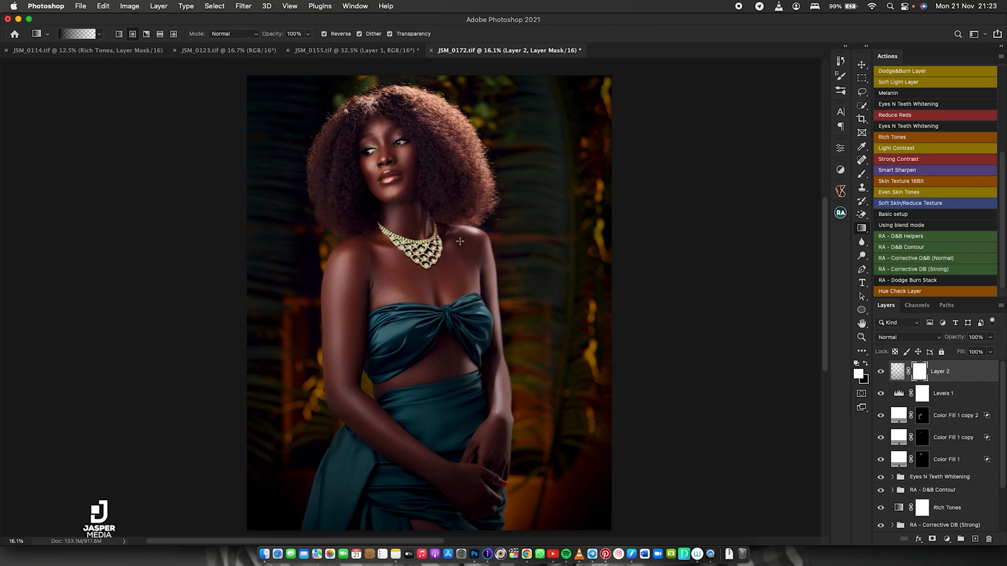
{"action": "key", "text": "b"}
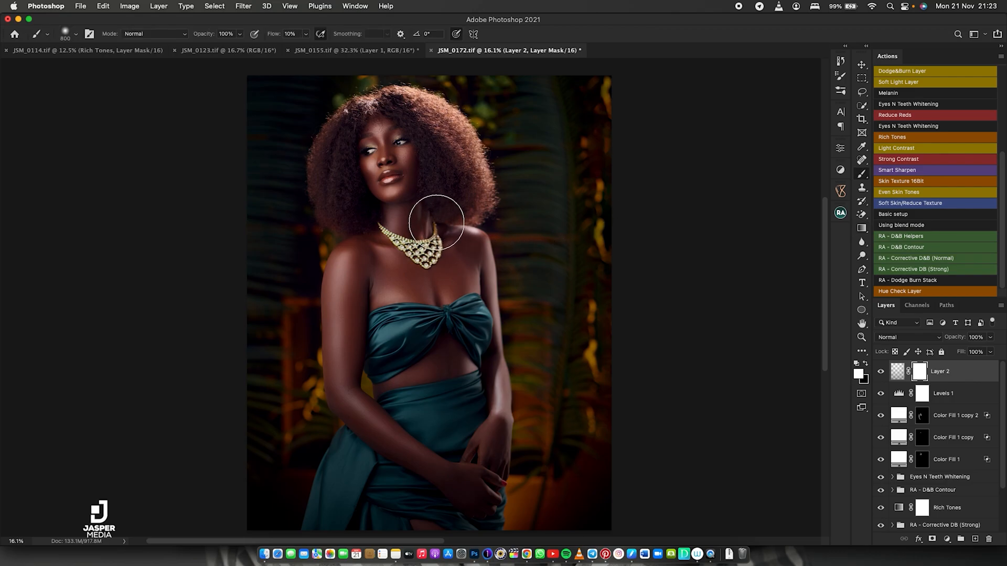
{"action": "key", "text": "x"}
{"action": "key", "text": "bracketright"}
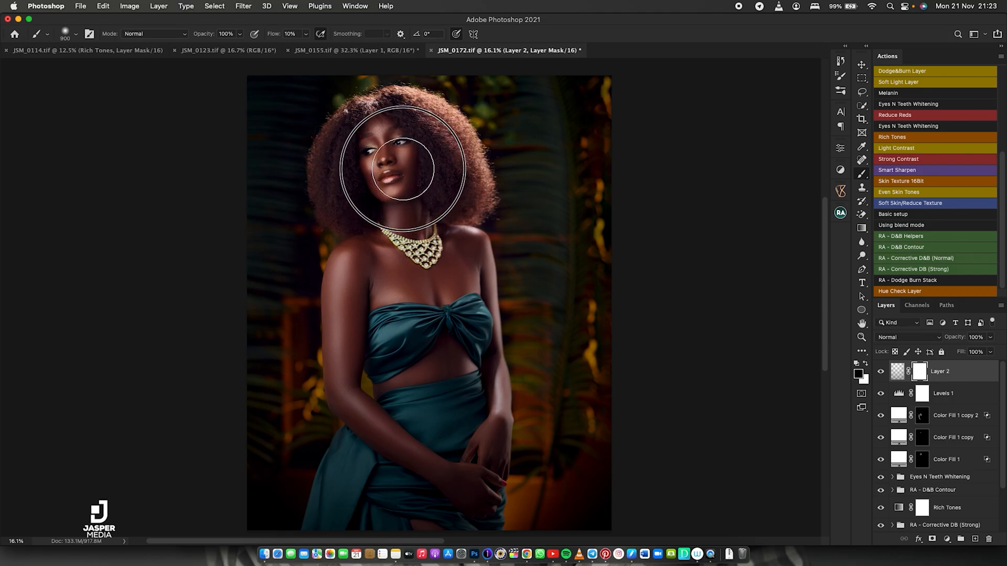
{"action": "mouse_move", "coordinate": [403, 169]}
{"action": "left_mouse_down"}
{"action": "mouse_move", "coordinate": [394, 149]}
{"action": "mouse_move", "coordinate": [383, 193]}
{"action": "mouse_move", "coordinate": [398, 253]}
{"action": "mouse_move", "coordinate": [406, 188]}
{"action": "mouse_move", "coordinate": [395, 167]}
{"action": "mouse_move", "coordinate": [430, 236]}
{"action": "mouse_move", "coordinate": [391, 193]}
{"action": "mouse_move", "coordinate": [402, 259]}
{"action": "mouse_move", "coordinate": [376, 192]}
{"action": "mouse_move", "coordinate": [412, 281]}
{"action": "mouse_move", "coordinate": [378, 233]}
{"action": "mouse_move", "coordinate": [398, 138]}
{"action": "mouse_move", "coordinate": [386, 141]}
{"action": "mouse_move", "coordinate": [354, 199]}
{"action": "mouse_move", "coordinate": [363, 222]}
{"action": "left_mouse_up"}
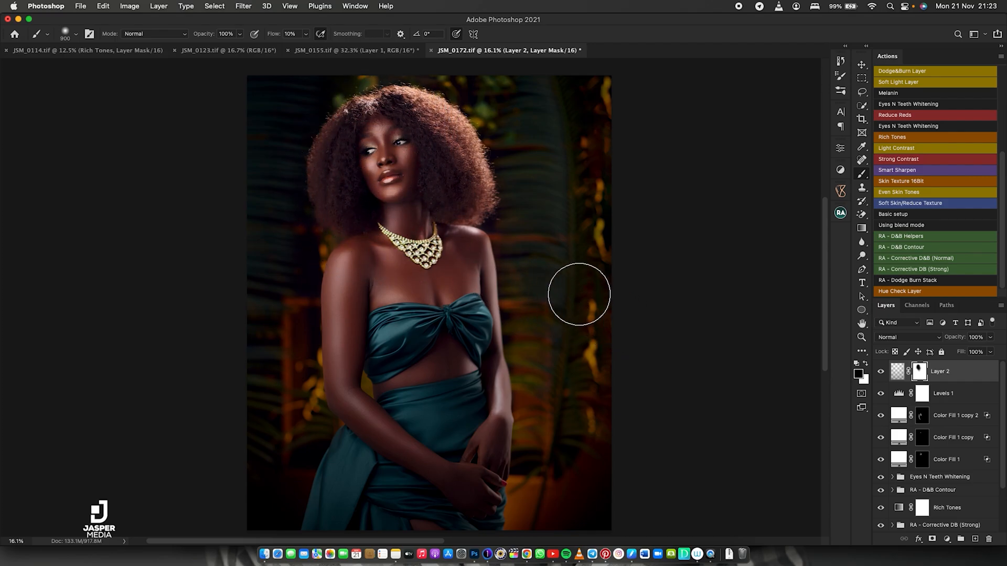
{"action": "key", "text": "shift+0"}
{"action": "mouse_move", "coordinate": [419, 223]}
{"action": "left_mouse_down"}
{"action": "mouse_move", "coordinate": [397, 189]}
{"action": "mouse_move", "coordinate": [402, 209]}
{"action": "mouse_move", "coordinate": [393, 133]}
{"action": "mouse_move", "coordinate": [415, 264]}
{"action": "mouse_move", "coordinate": [421, 216]}
{"action": "mouse_move", "coordinate": [405, 193]}
{"action": "mouse_move", "coordinate": [406, 141]}
{"action": "mouse_move", "coordinate": [443, 229]}
{"action": "mouse_move", "coordinate": [404, 190]}
{"action": "mouse_move", "coordinate": [413, 139]}
{"action": "mouse_move", "coordinate": [386, 145]}
{"action": "mouse_move", "coordinate": [398, 135]}
{"action": "mouse_move", "coordinate": [406, 176]}
{"action": "mouse_move", "coordinate": [368, 178]}
{"action": "mouse_move", "coordinate": [408, 218]}
{"action": "mouse_move", "coordinate": [379, 151]}
{"action": "mouse_move", "coordinate": [413, 201]}
{"action": "mouse_move", "coordinate": [373, 164]}
{"action": "mouse_move", "coordinate": [397, 194]}
{"action": "mouse_move", "coordinate": [411, 149]}
{"action": "mouse_move", "coordinate": [437, 142]}
{"action": "mouse_move", "coordinate": [417, 184]}
{"action": "left_mouse_up"}
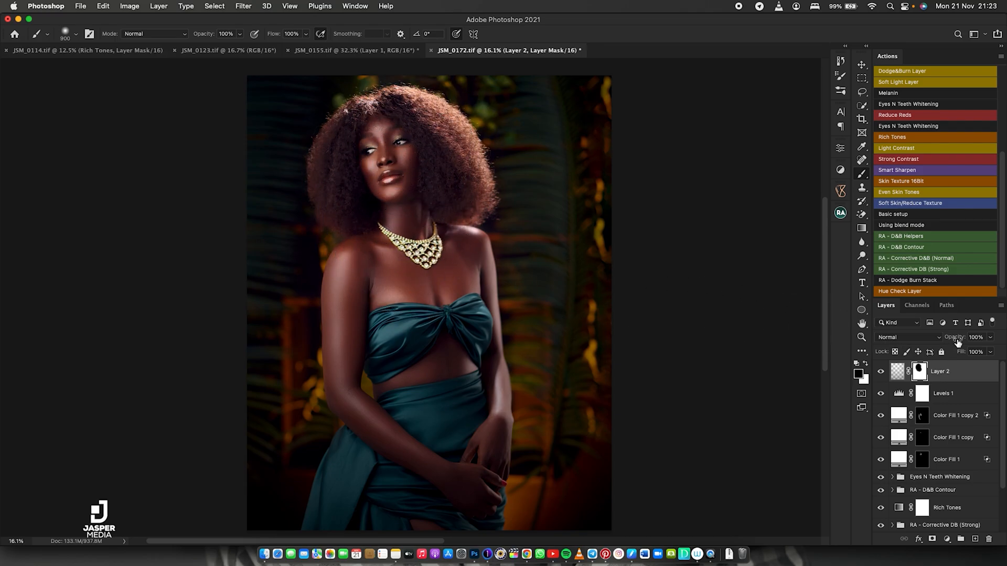
Step: Set the vignette layer's opacity to 75% and compare the portrait with and without it
{"action": "left_click_drag", "start_coordinate": [958, 339], "coordinate": [957, 340]}
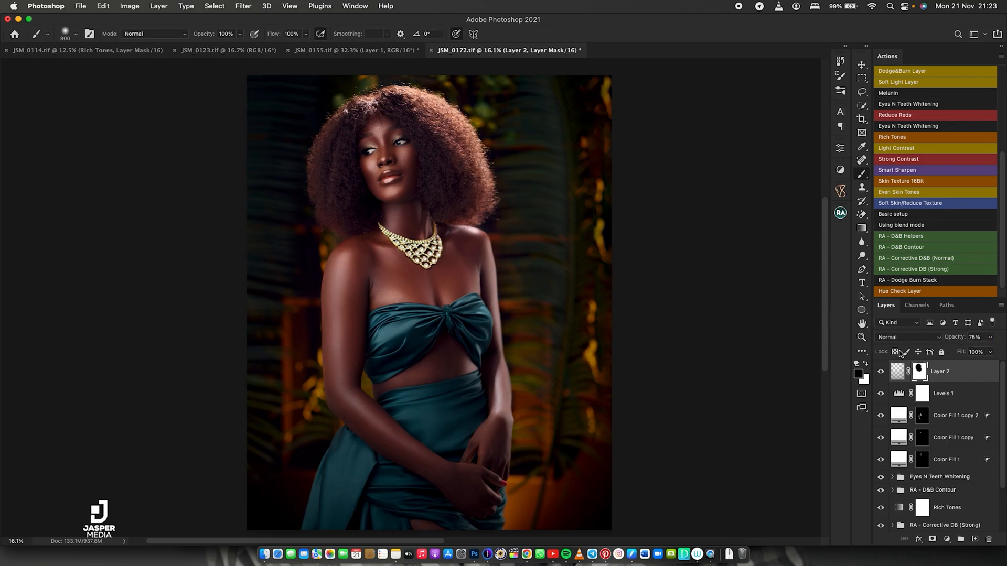
{"action": "left_click", "coordinate": [881, 371]}
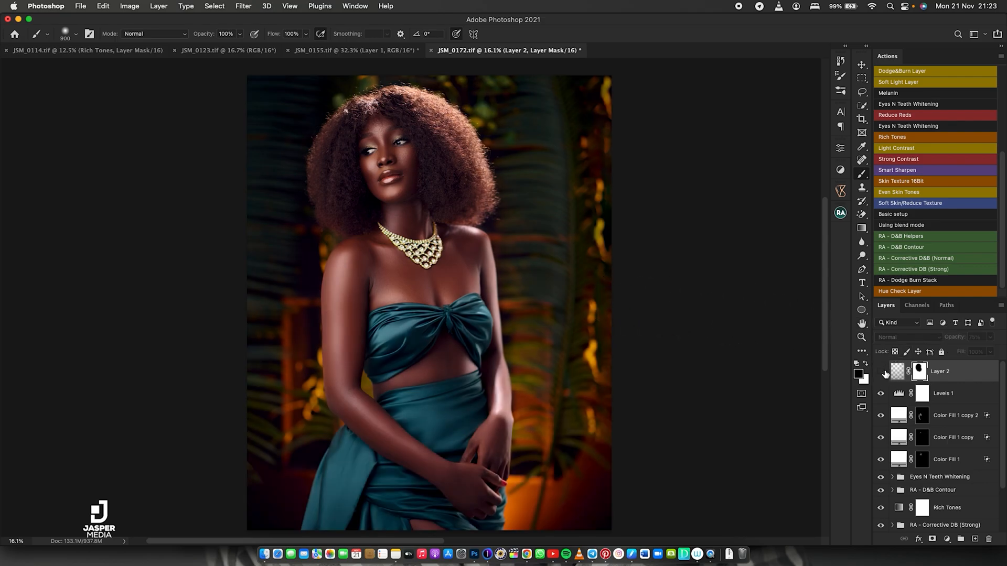
{"action": "left_click", "coordinate": [882, 371]}
{"action": "left_click", "coordinate": [885, 372]}
{"action": "left_click", "coordinate": [881, 373]}
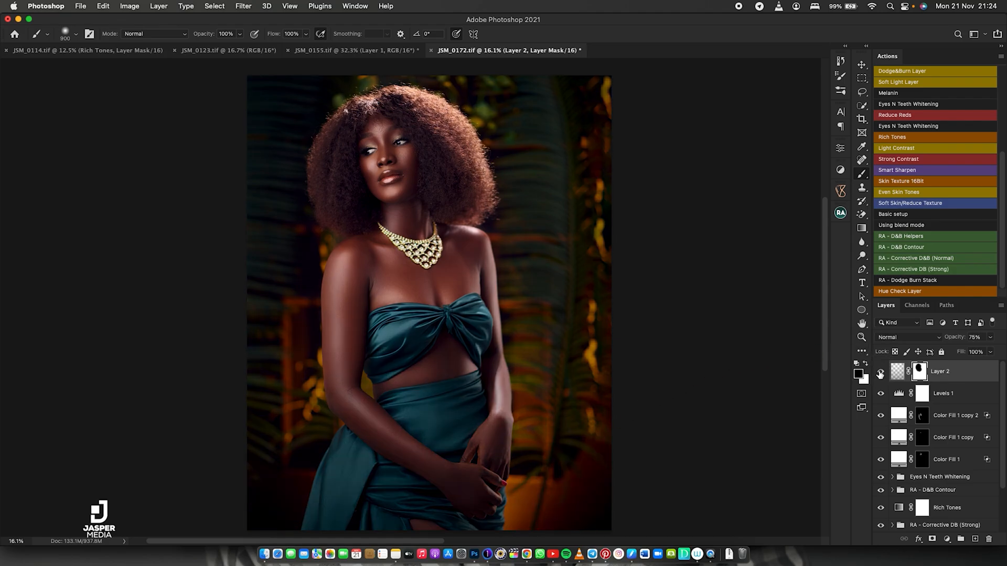
Step: Check the vignette on and off with the whole portrait in view, then delete the vignette layer
{"action": "left_click", "coordinate": [861, 352]}
{"action": "key", "text": "super+minus"}
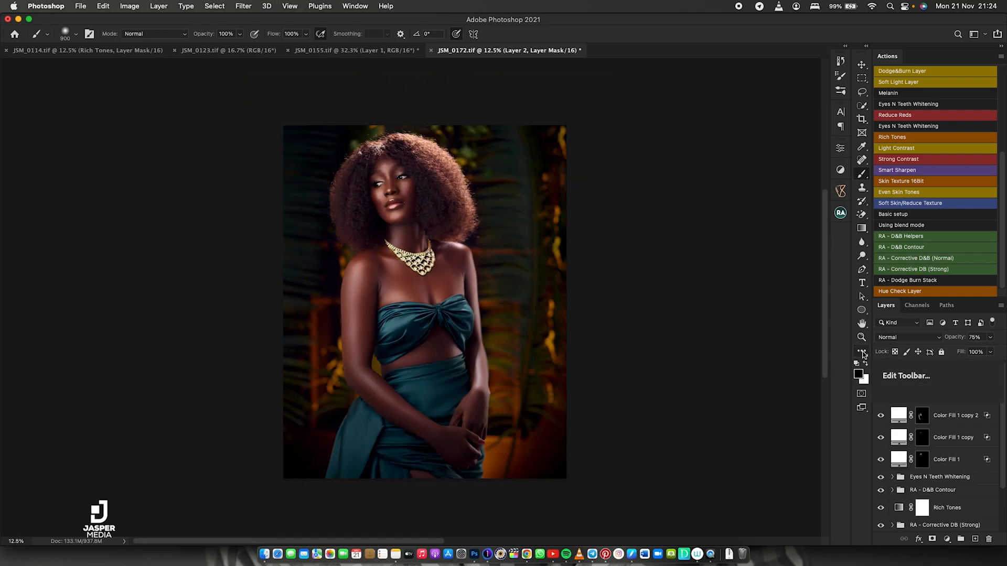
{"action": "left_click", "coordinate": [762, 316]}
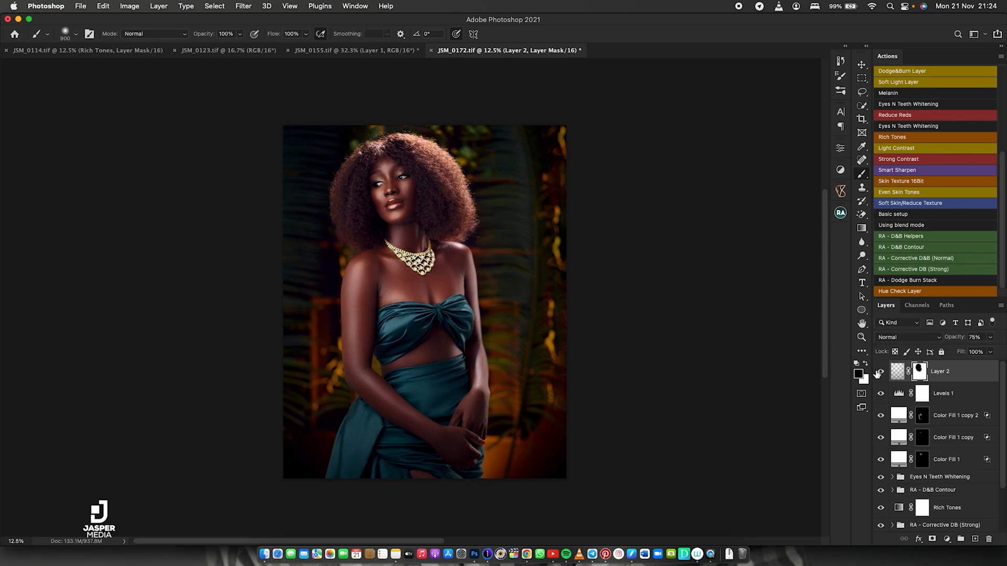
{"action": "left_click", "coordinate": [882, 374]}
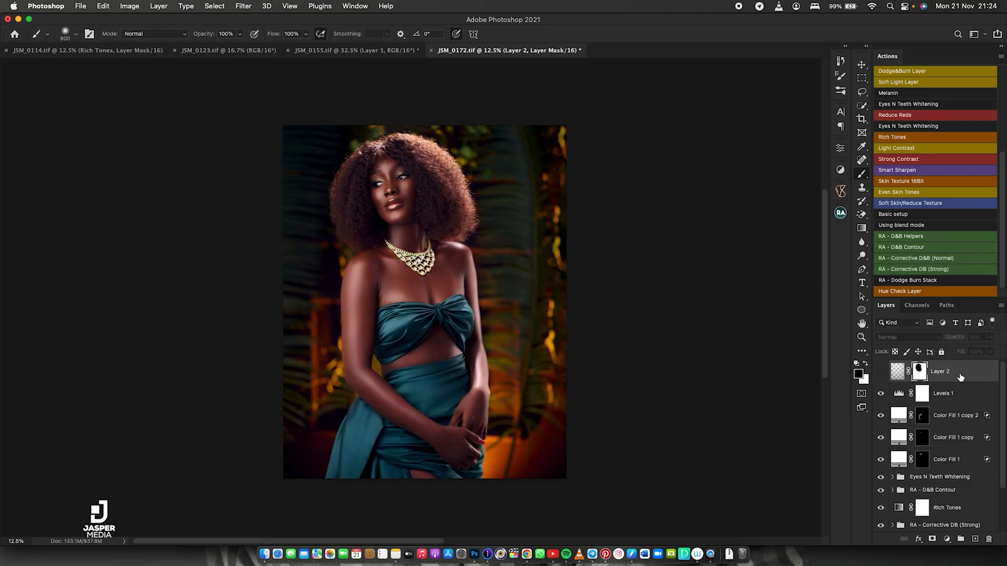
{"action": "left_click", "coordinate": [882, 373]}
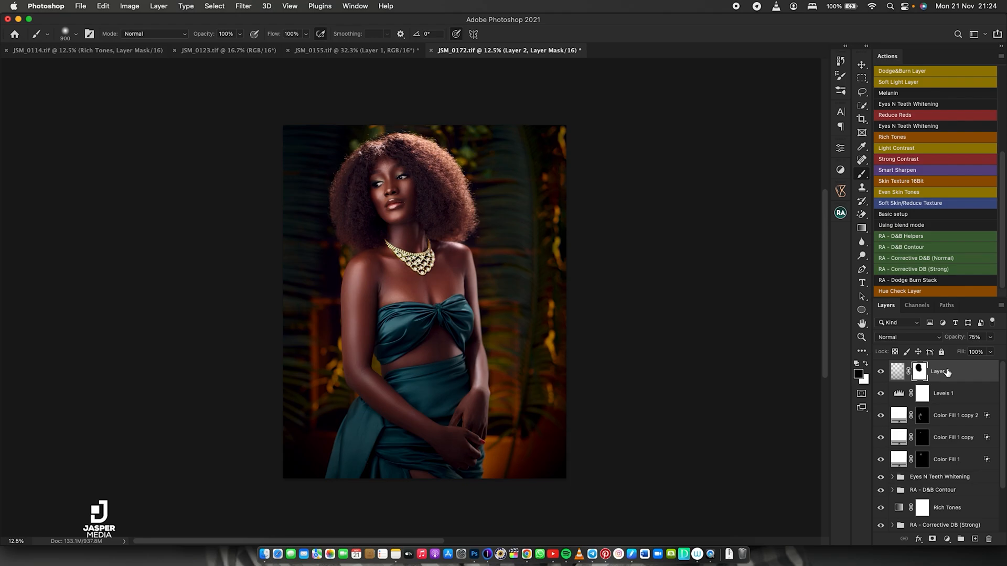
{"action": "left_click_drag", "start_coordinate": [954, 372], "coordinate": [989, 539]}
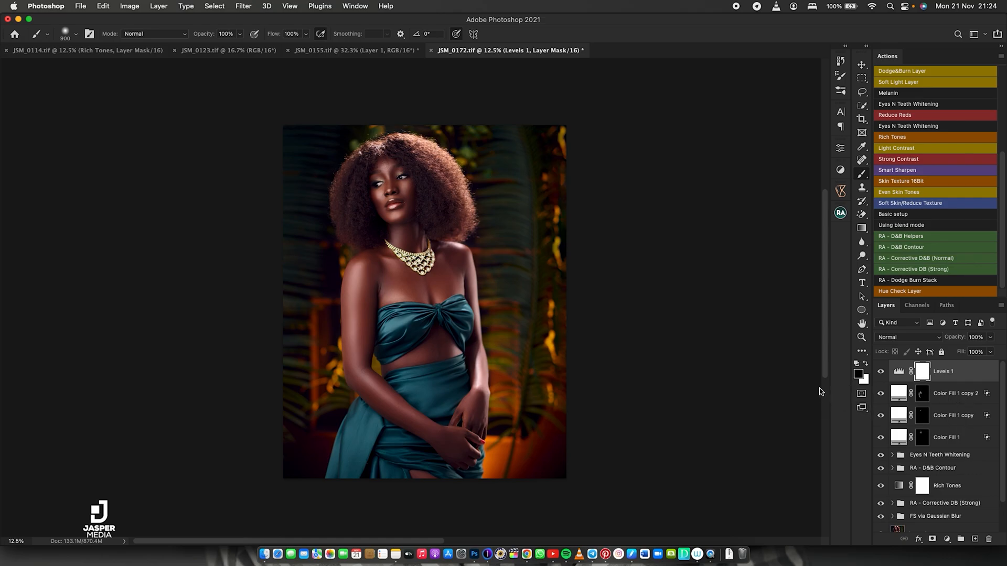
Step: Save JSM_0172.tif with no image compression, interleaved pixel order, IBM PC byte order and RLE layer compression
{"action": "key", "text": "super+s"}
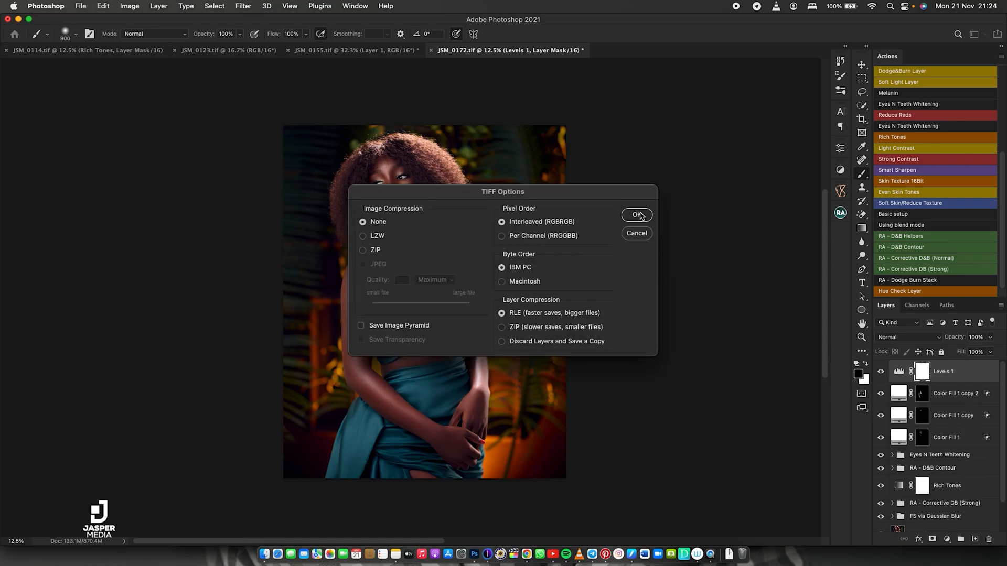
{"action": "left_click", "coordinate": [638, 215]}
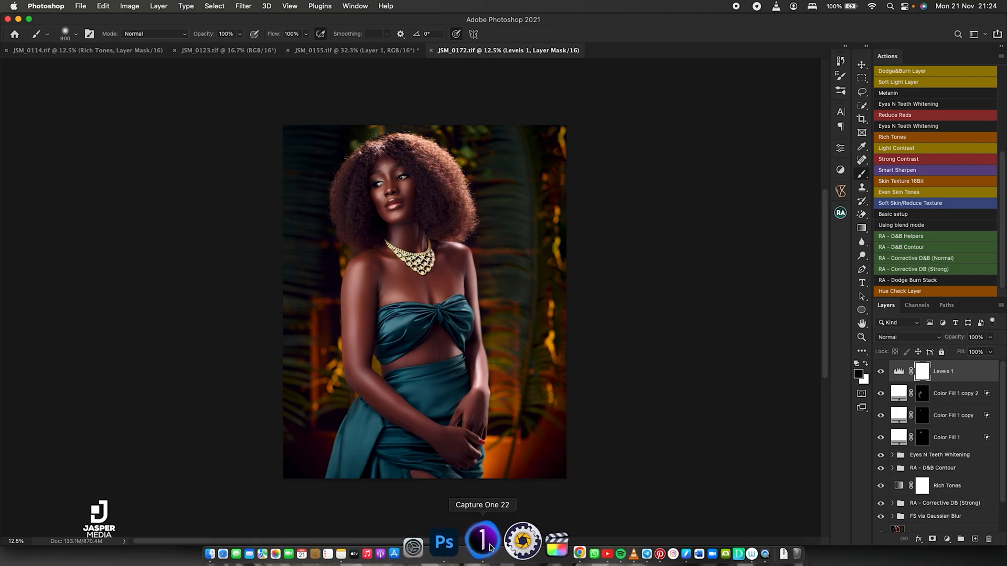
Step: Switch to Capture One and view the retouched JSM_0172.tif side by side with the original JSM_0172.NEF
{"action": "left_click", "coordinate": [490, 547]}
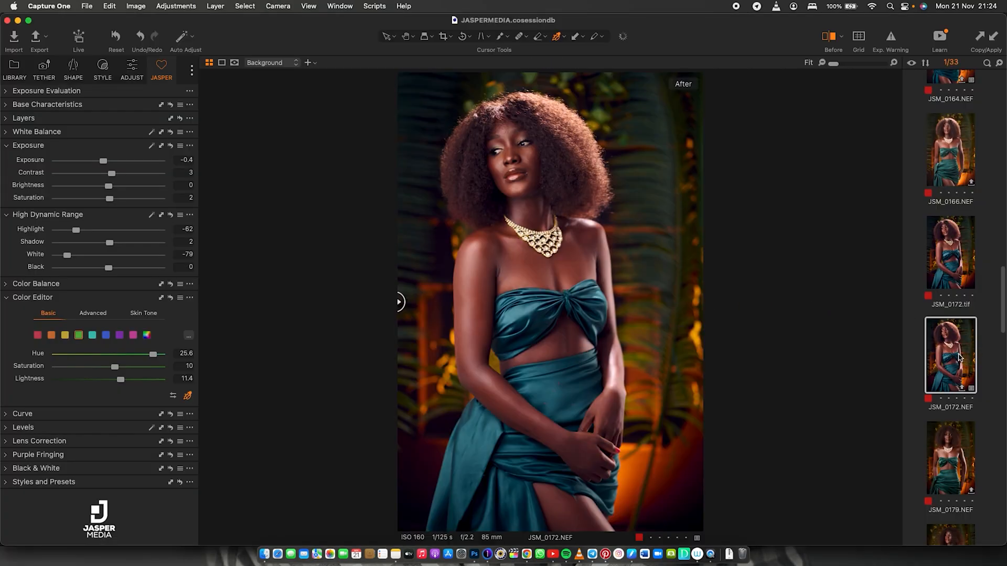
{"action": "left_click", "coordinate": [956, 261]}
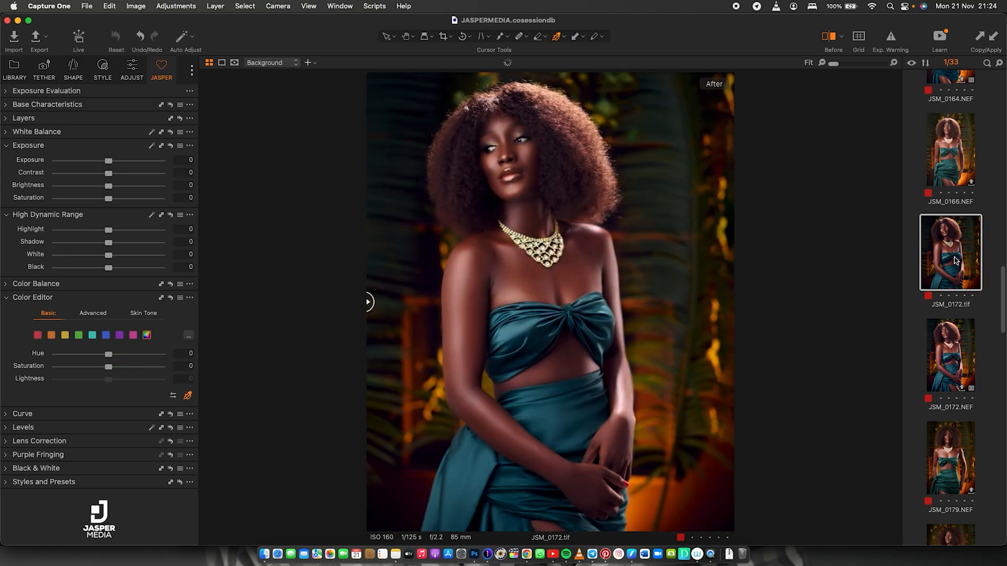
{"action": "left_click", "coordinate": [950, 352], "text": "super"}
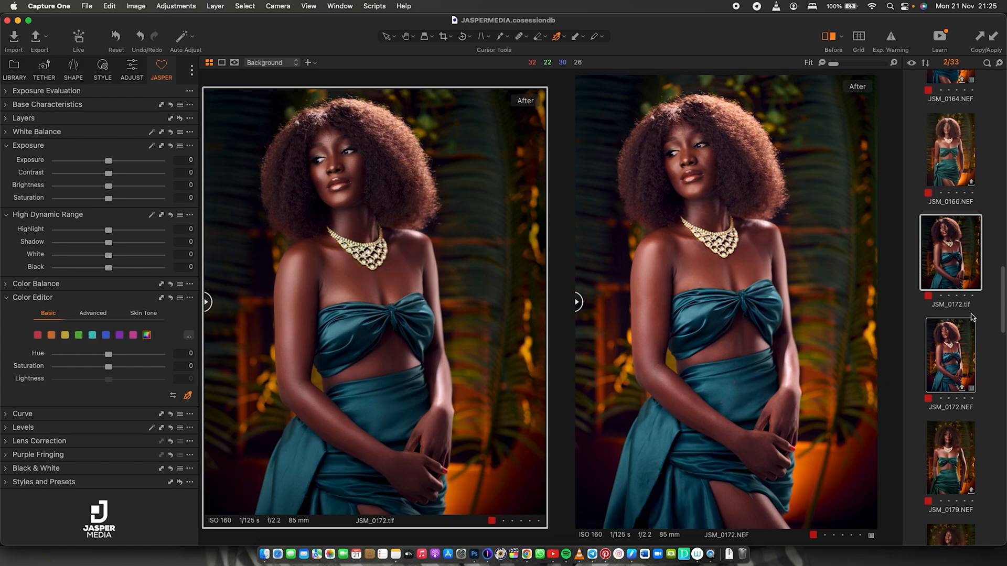
Step: Browse to the end of the session's images and view JSM_0252.NEF, followed by JSM_0247.NEF
{"action": "left_click_drag", "start_coordinate": [1003, 316], "coordinate": [1002, 524]}
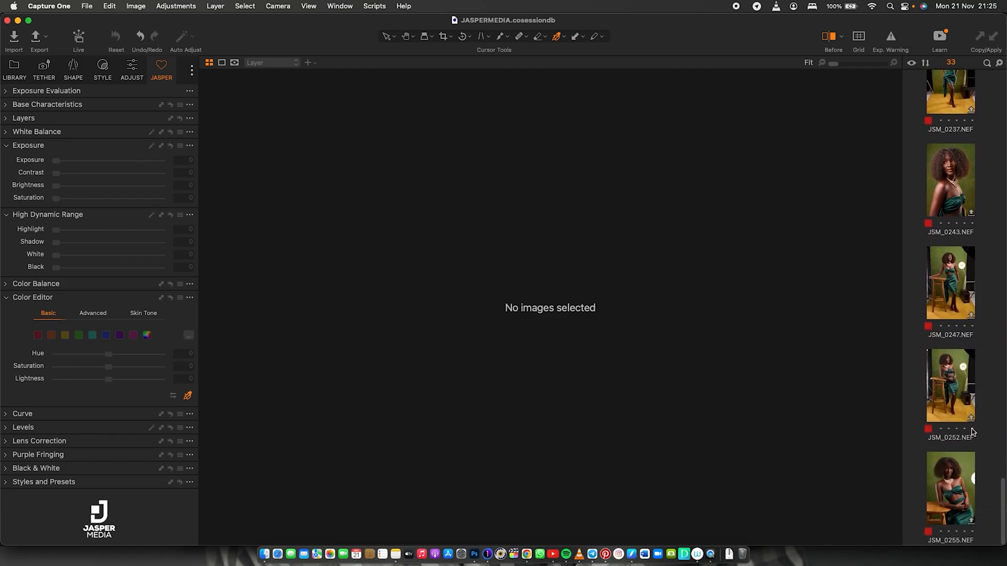
{"action": "left_click", "coordinate": [945, 378]}
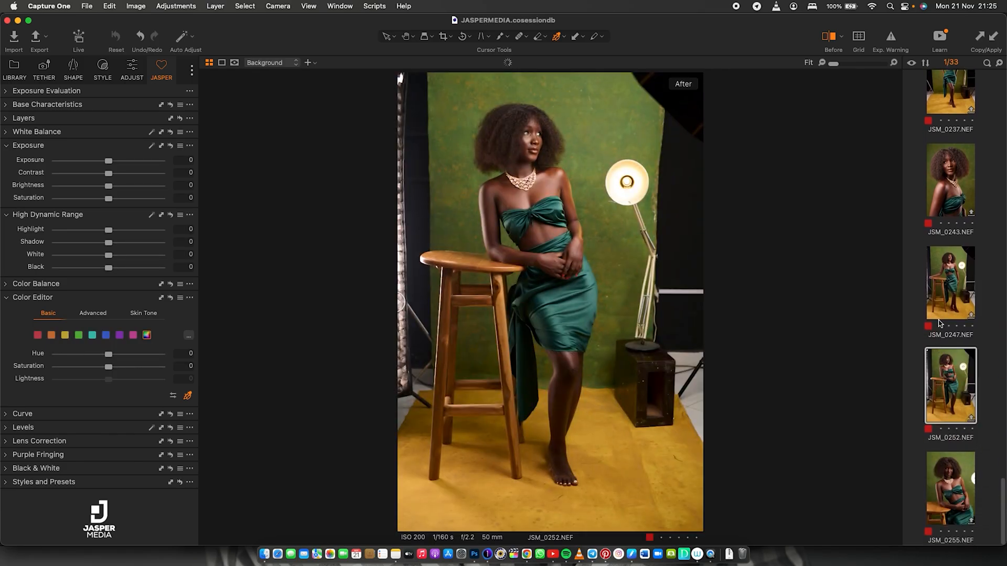
{"action": "left_click", "coordinate": [947, 300]}
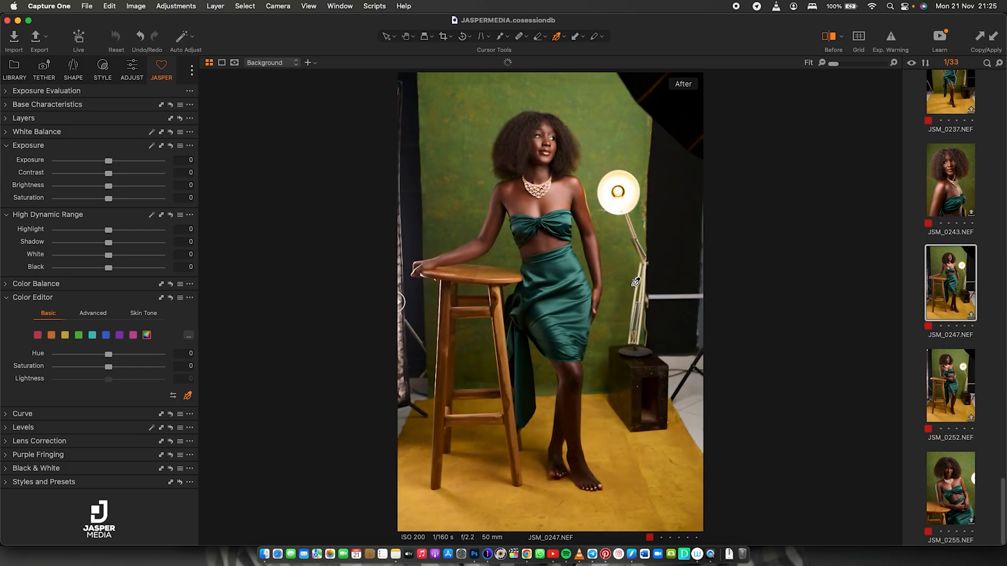
{"action": "key", "text": "h"}
{"action": "left_click_drag", "start_coordinate": [646, 247], "coordinate": [745, 439]}
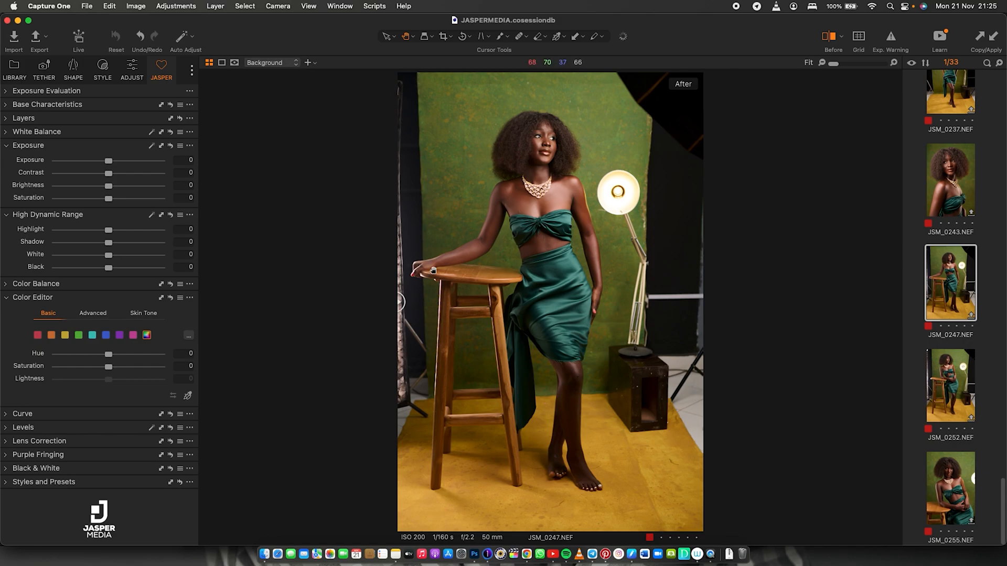